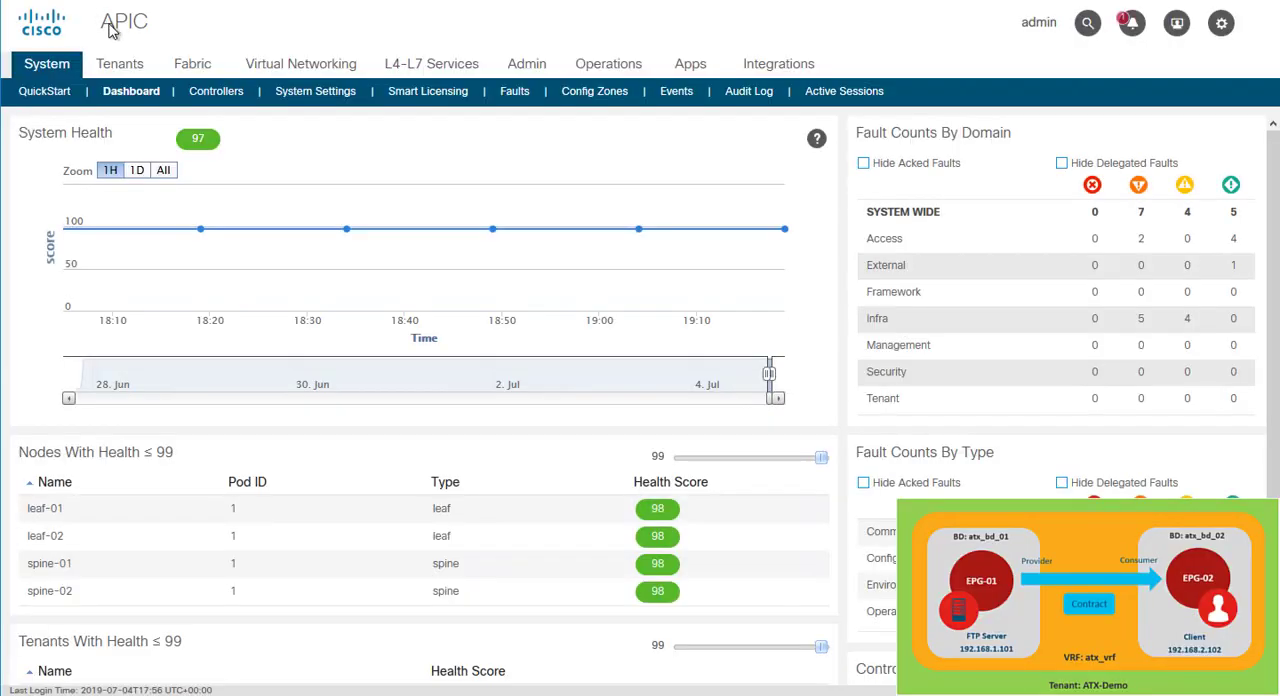
Step: Navigate the ATX-Demo tenant tree to EPG DA-EPG-01 under DemoApplication and view its general policy properties
{"action": "left_click", "coordinate": [120, 63]}
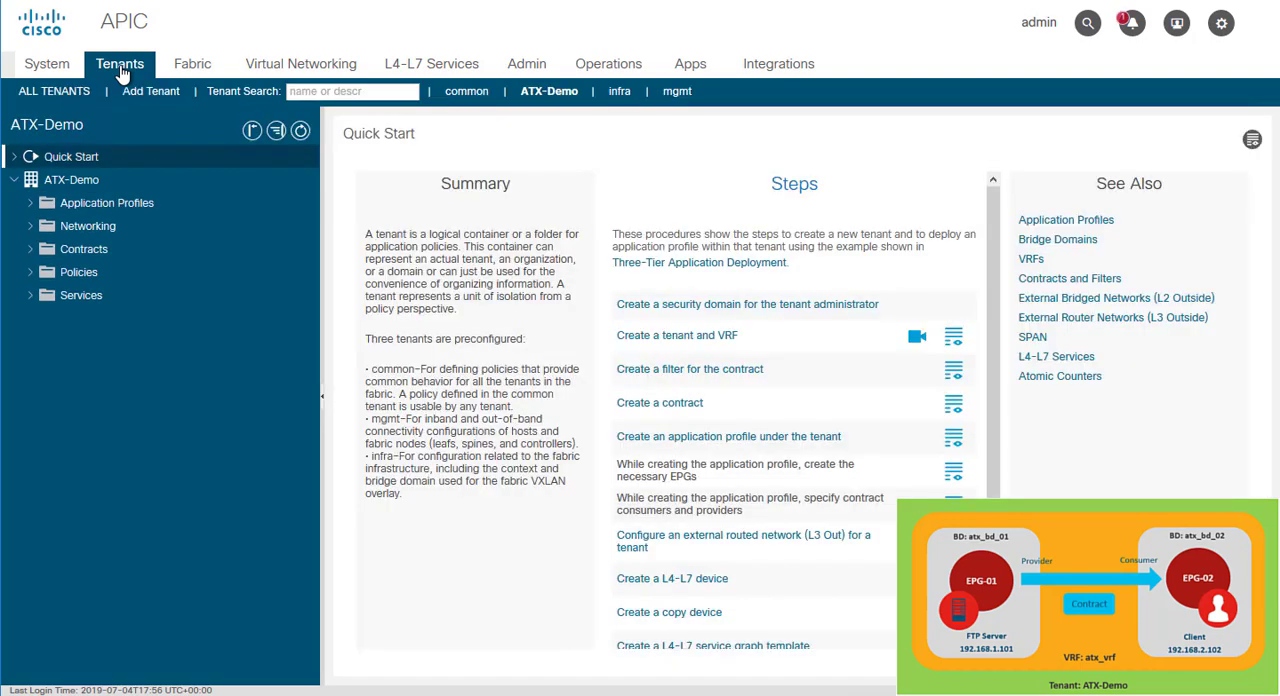
{"action": "left_click", "coordinate": [33, 205]}
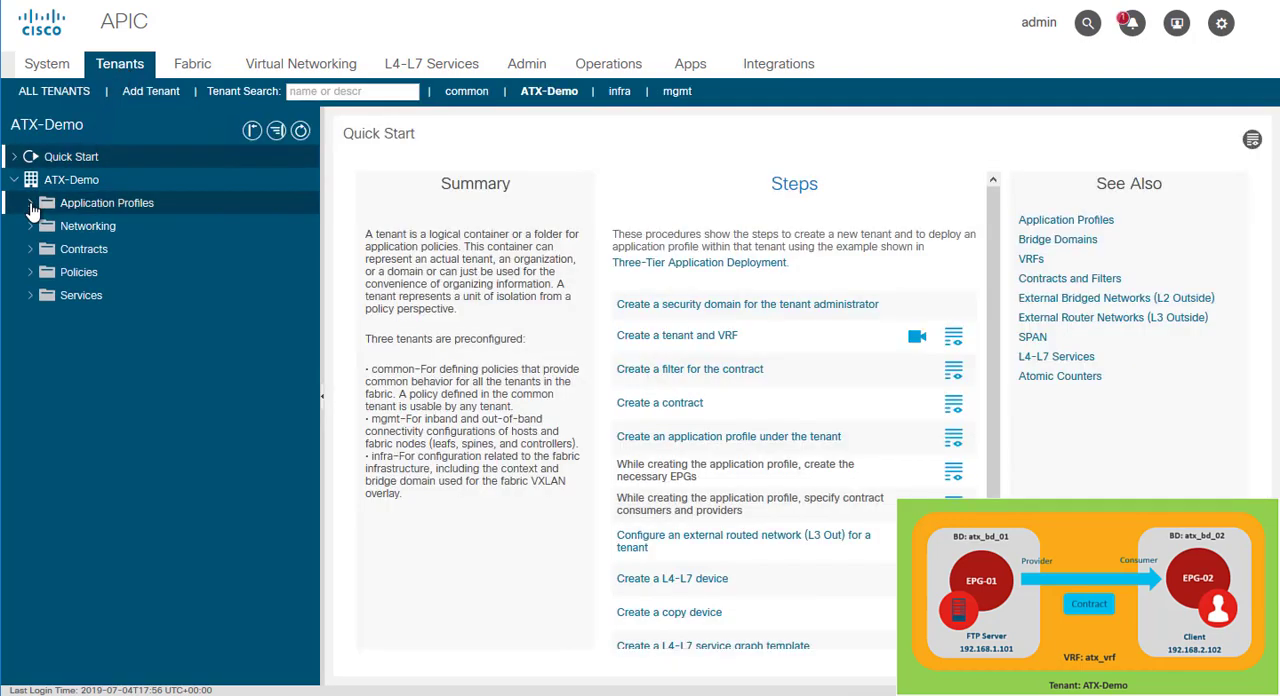
{"action": "left_click", "coordinate": [47, 228]}
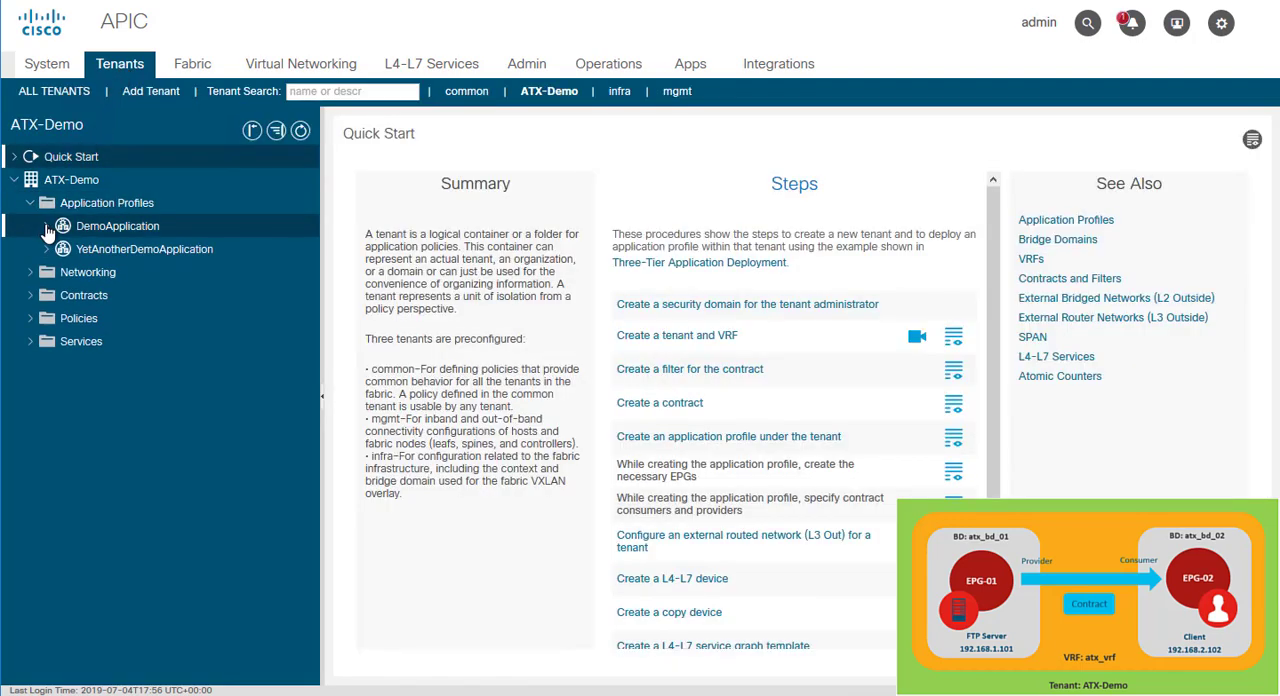
{"action": "left_click", "coordinate": [47, 228]}
{"action": "left_click", "coordinate": [65, 250]}
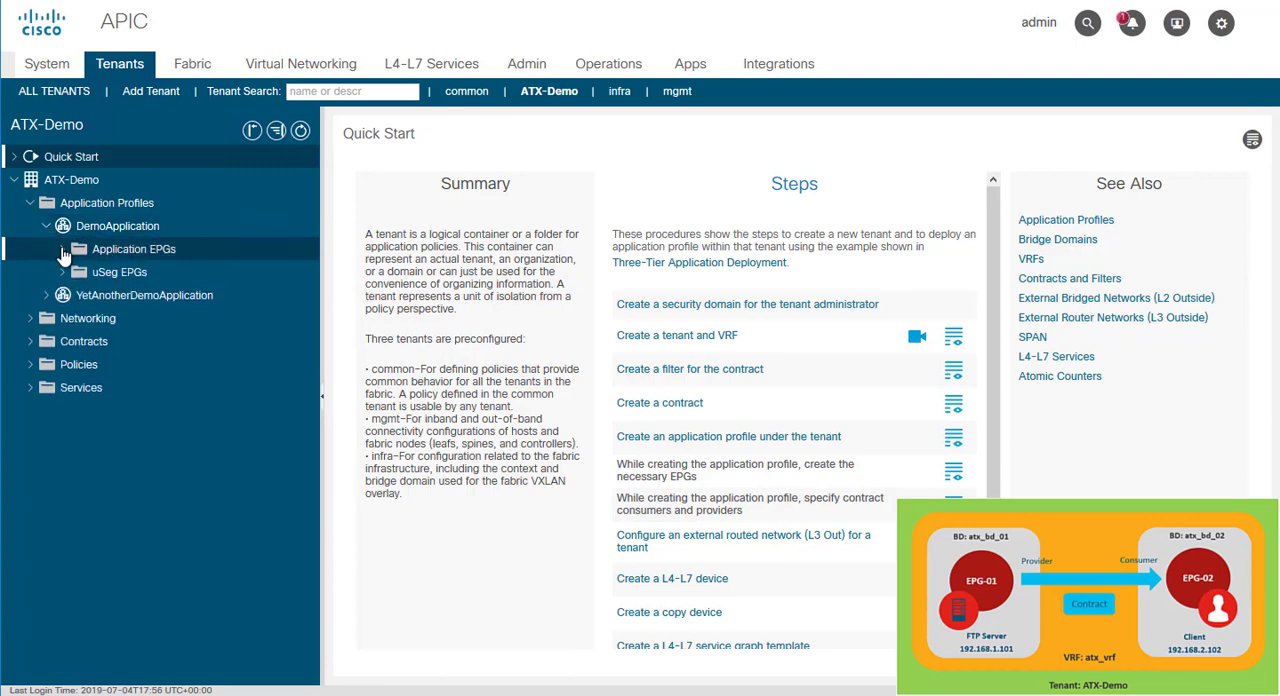
{"action": "left_click", "coordinate": [65, 252]}
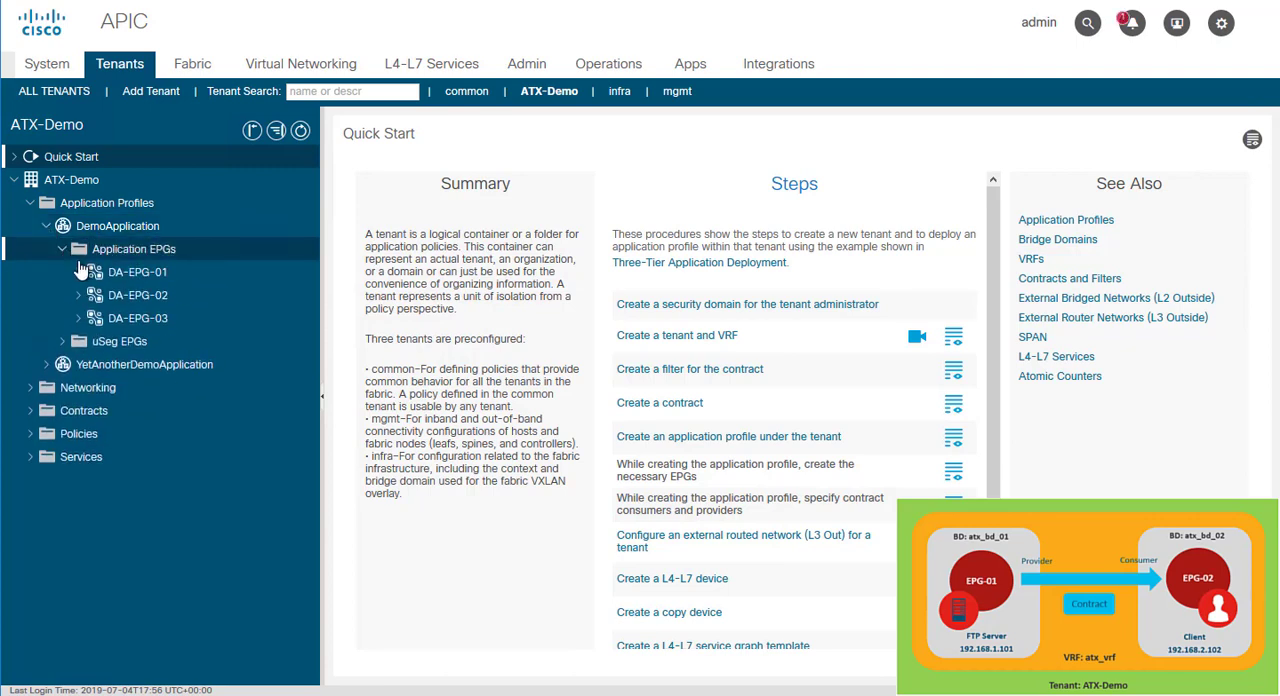
{"action": "left_click", "coordinate": [88, 272]}
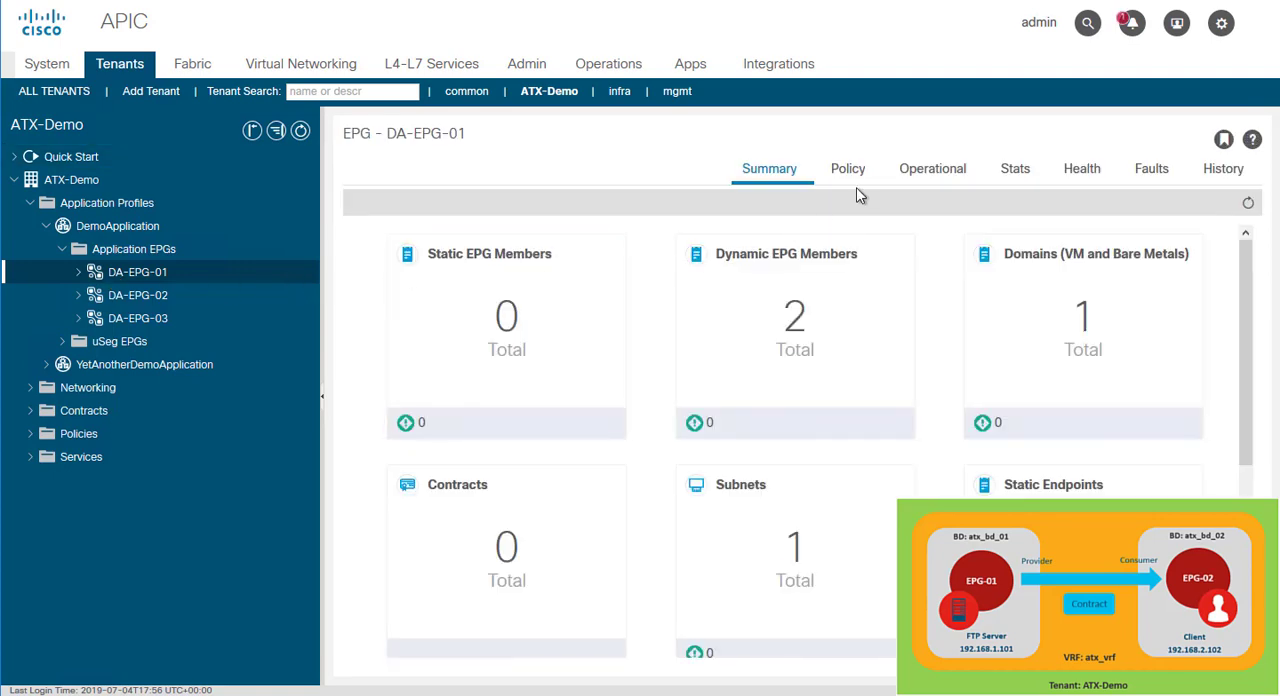
{"action": "left_click", "coordinate": [848, 168]}
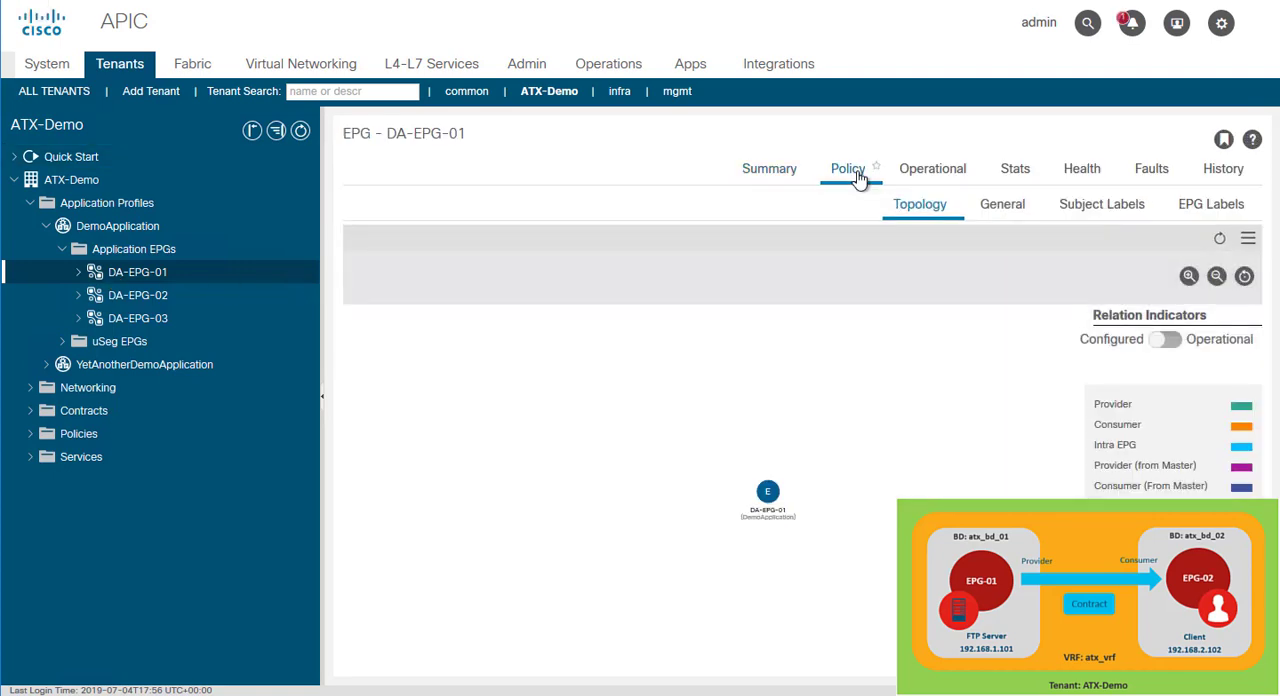
{"action": "left_click", "coordinate": [1006, 208]}
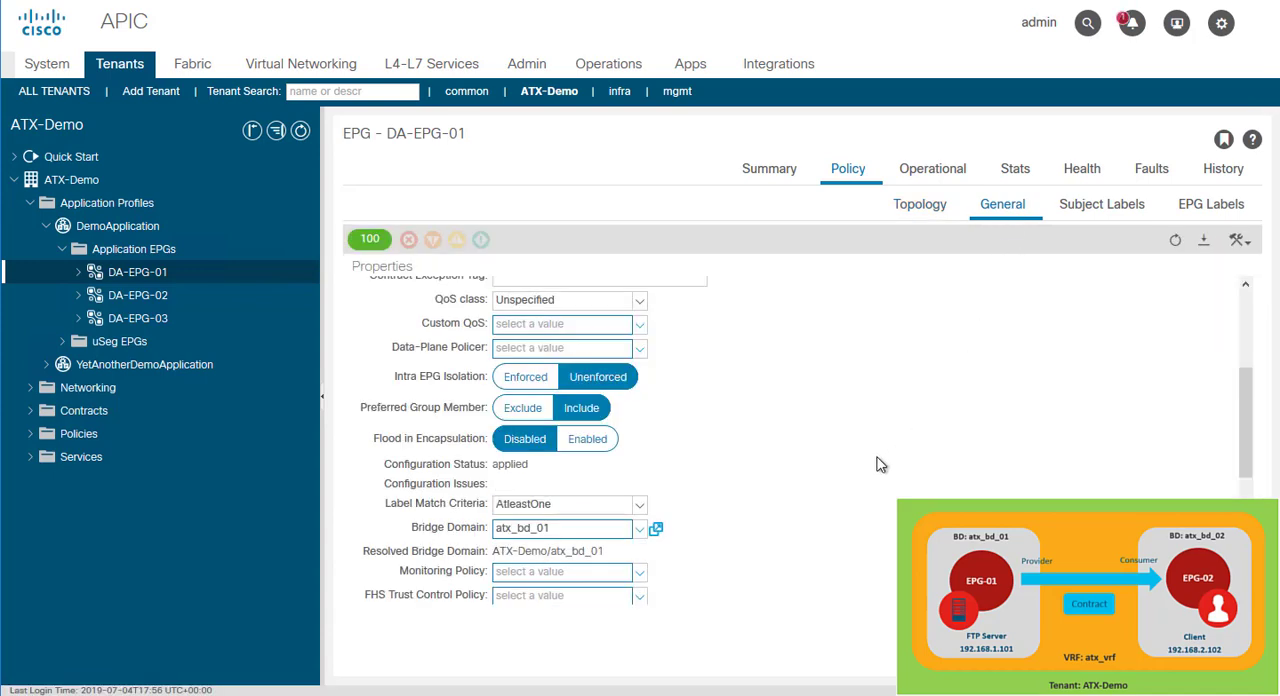
Step: Inspect bridge domain atx_bd_01's policy to confirm it uses atx_vrf, then close the details
{"action": "left_click", "coordinate": [656, 530]}
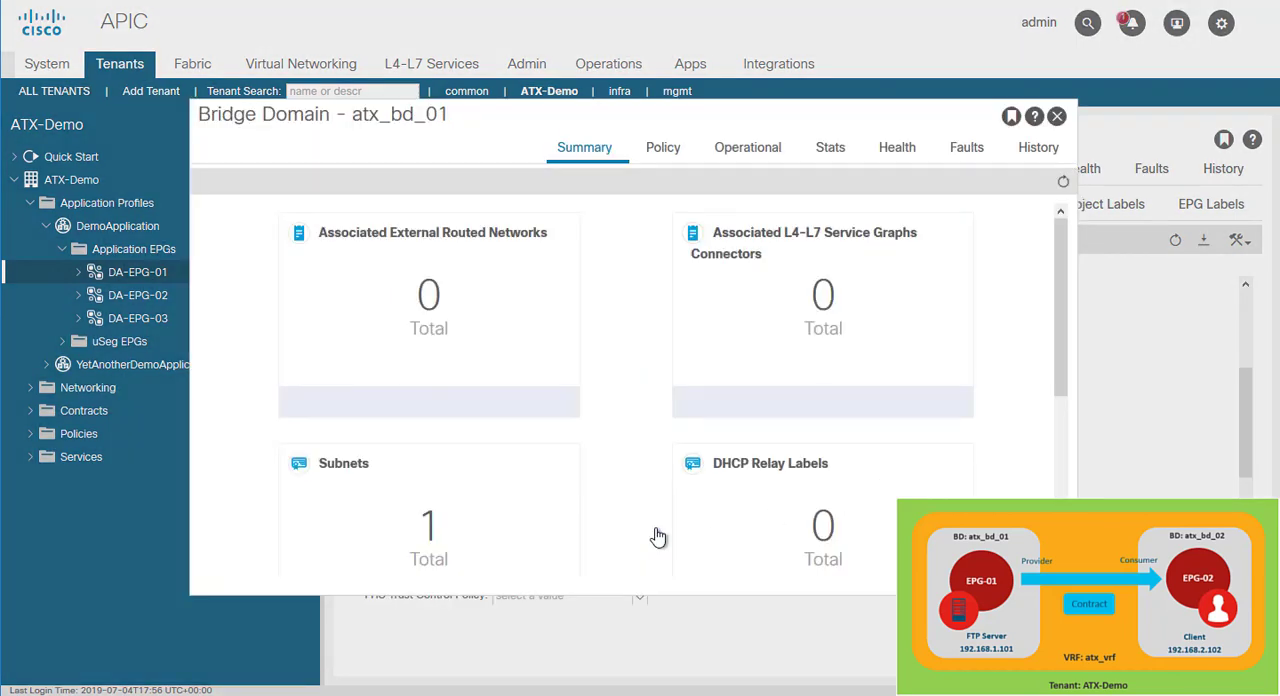
{"action": "left_click", "coordinate": [666, 150]}
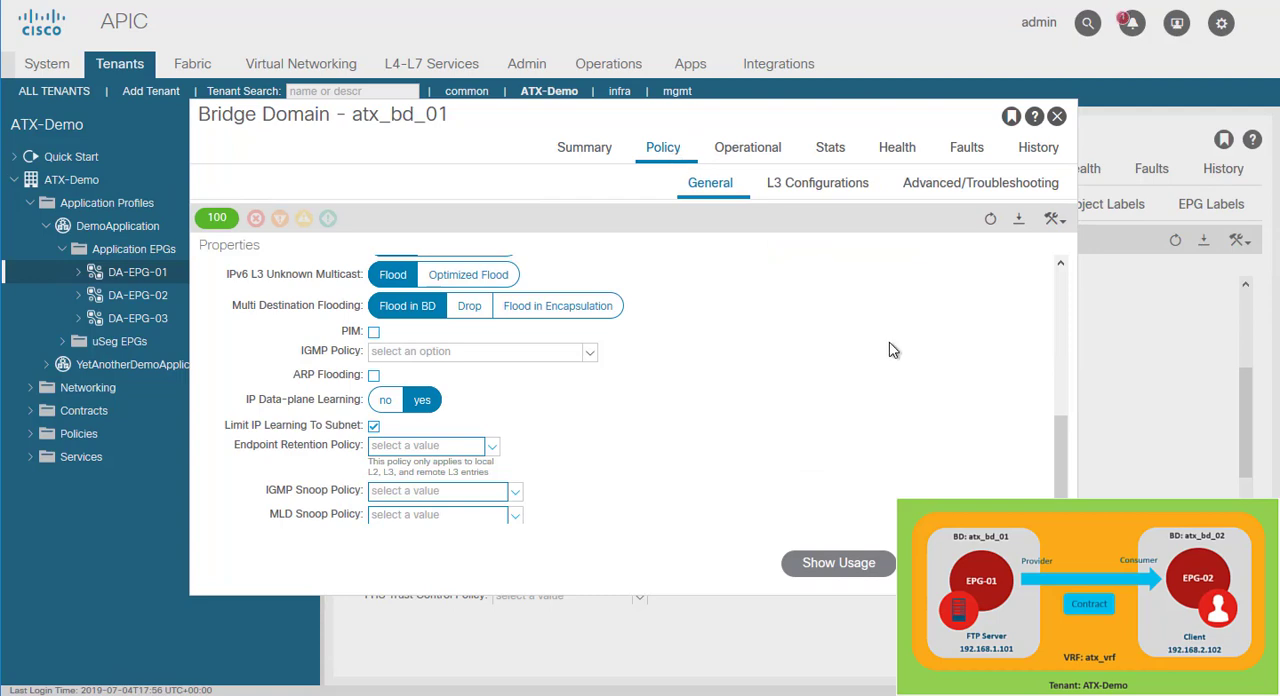
{"action": "scroll", "coordinate": [893, 349], "scroll_direction": "up", "scroll_amount": 3}
{"action": "scroll", "coordinate": [880, 360], "scroll_direction": "up", "scroll_amount": 2}
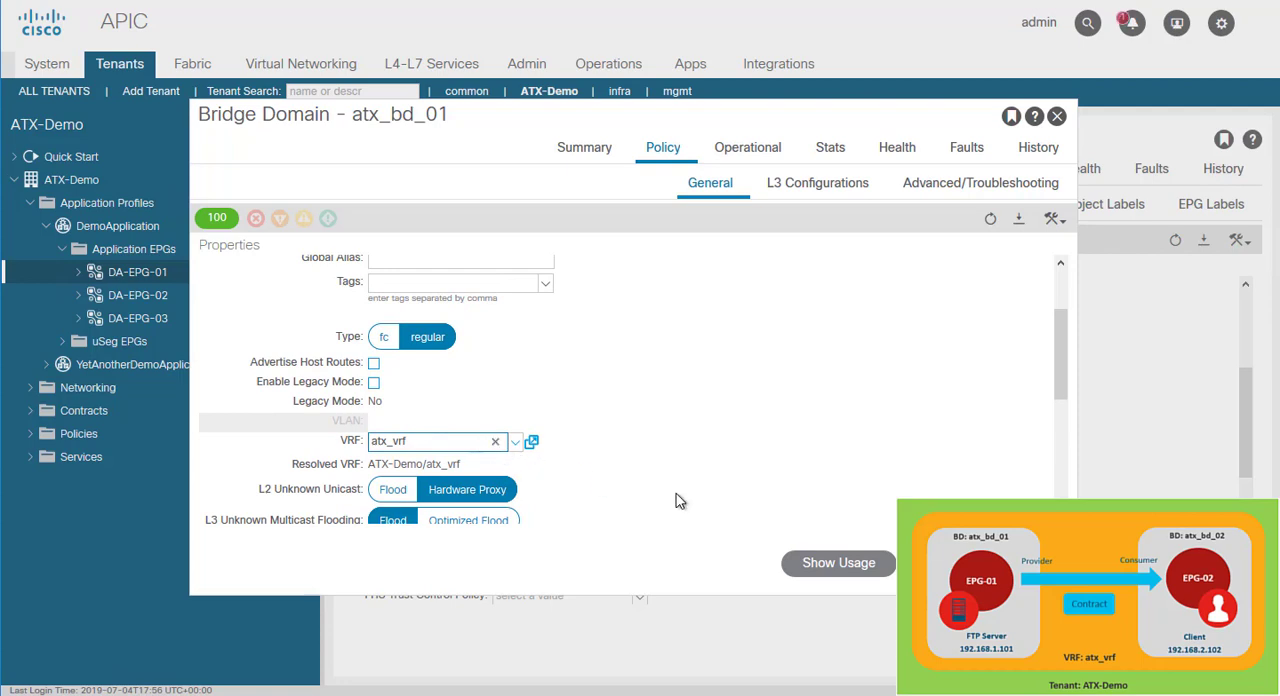
{"action": "key", "text": "Escape"}
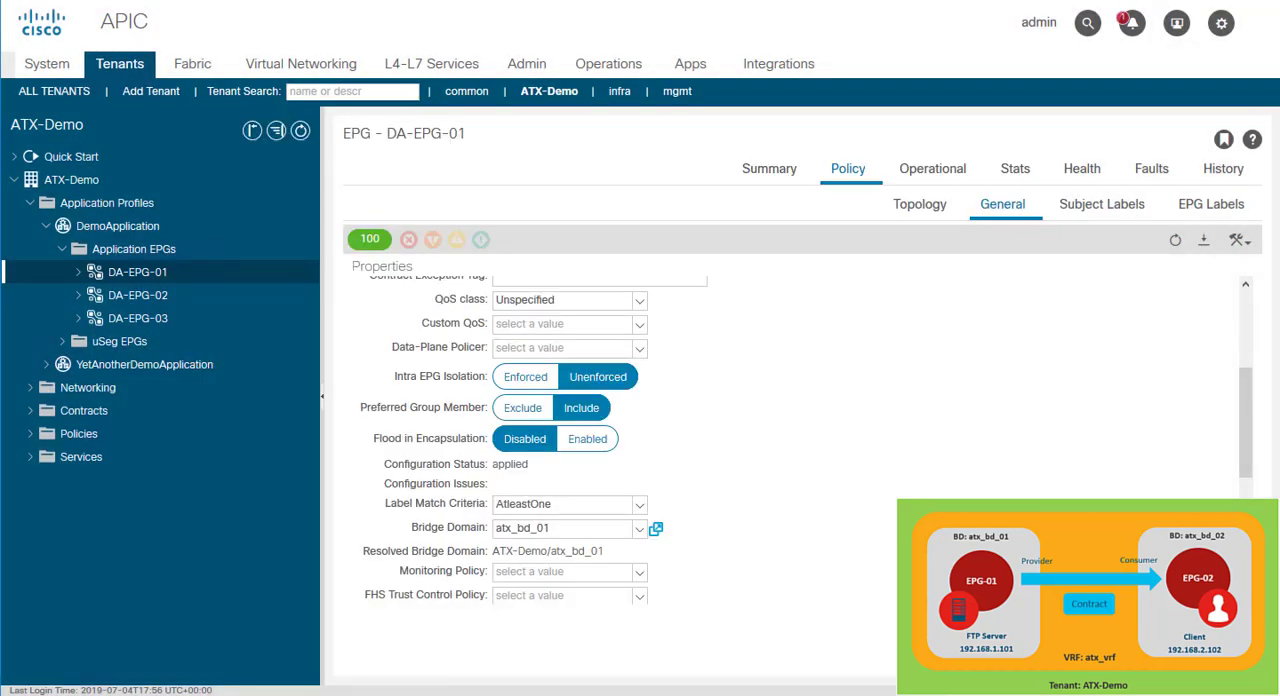
Step: View DA-EPG-01's learned endpoint 192.168.1.101, check its empty contracts list, and collapse the EPG
{"action": "left_click", "coordinate": [930, 170]}
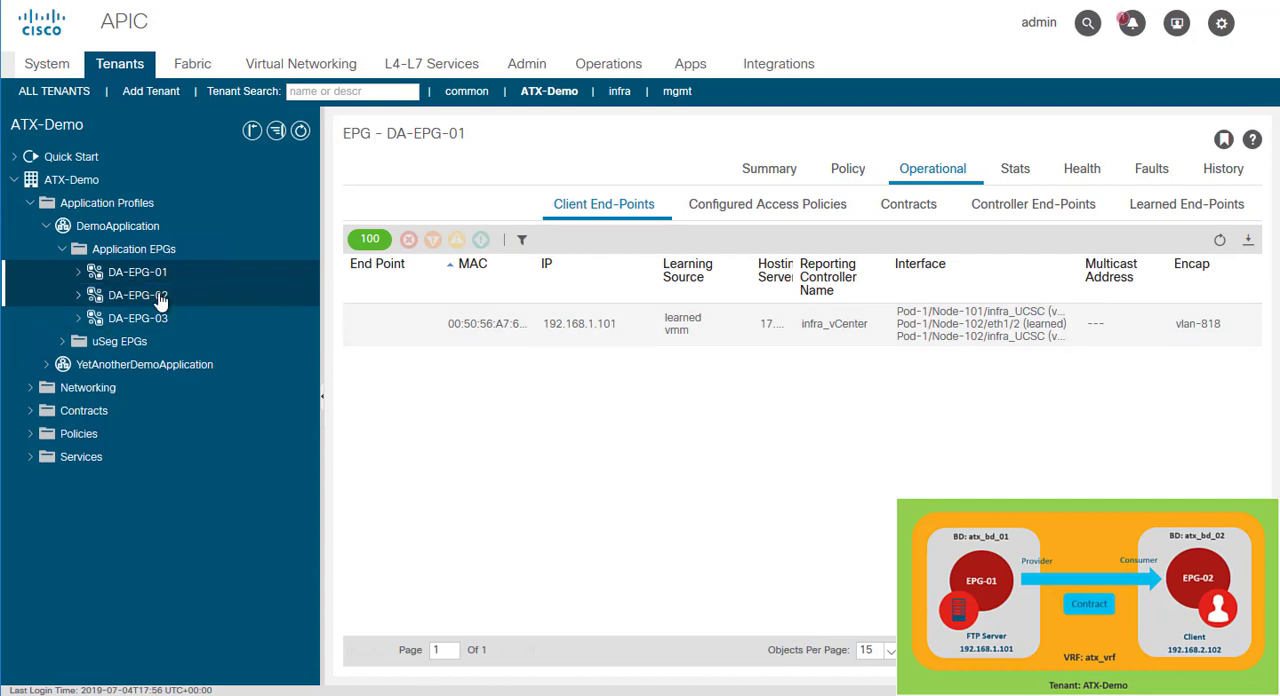
{"action": "left_click", "coordinate": [80, 272]}
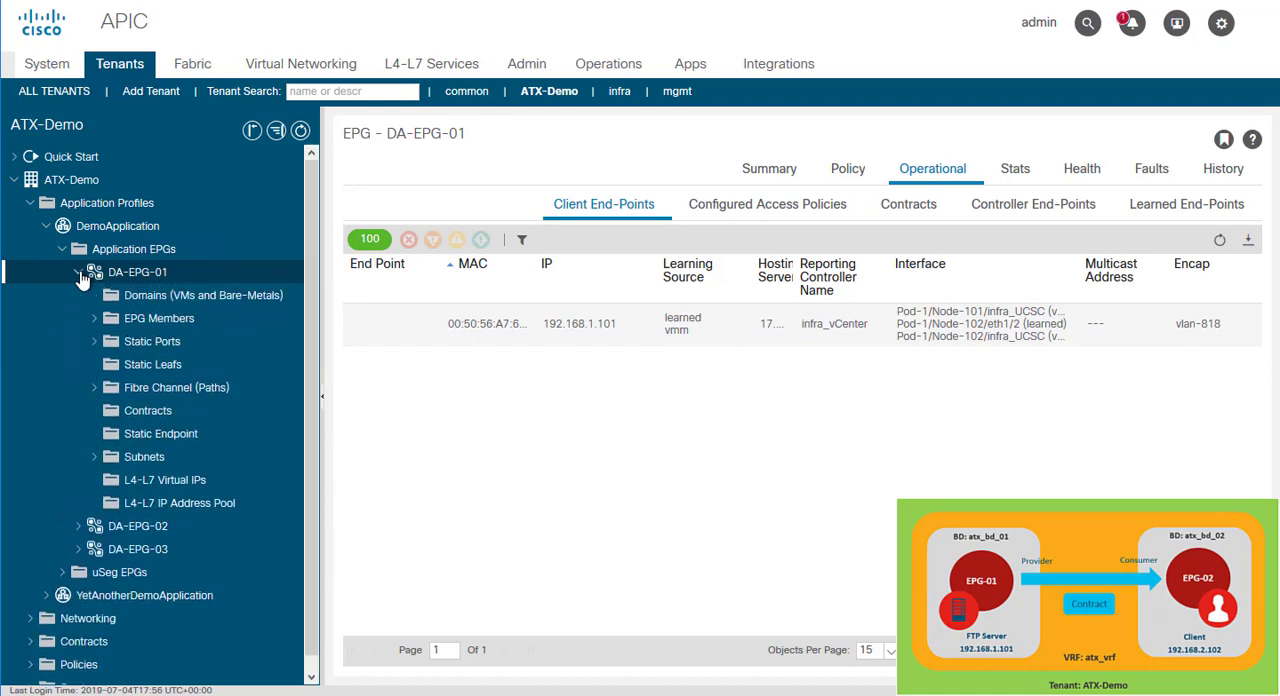
{"action": "left_click", "coordinate": [148, 410]}
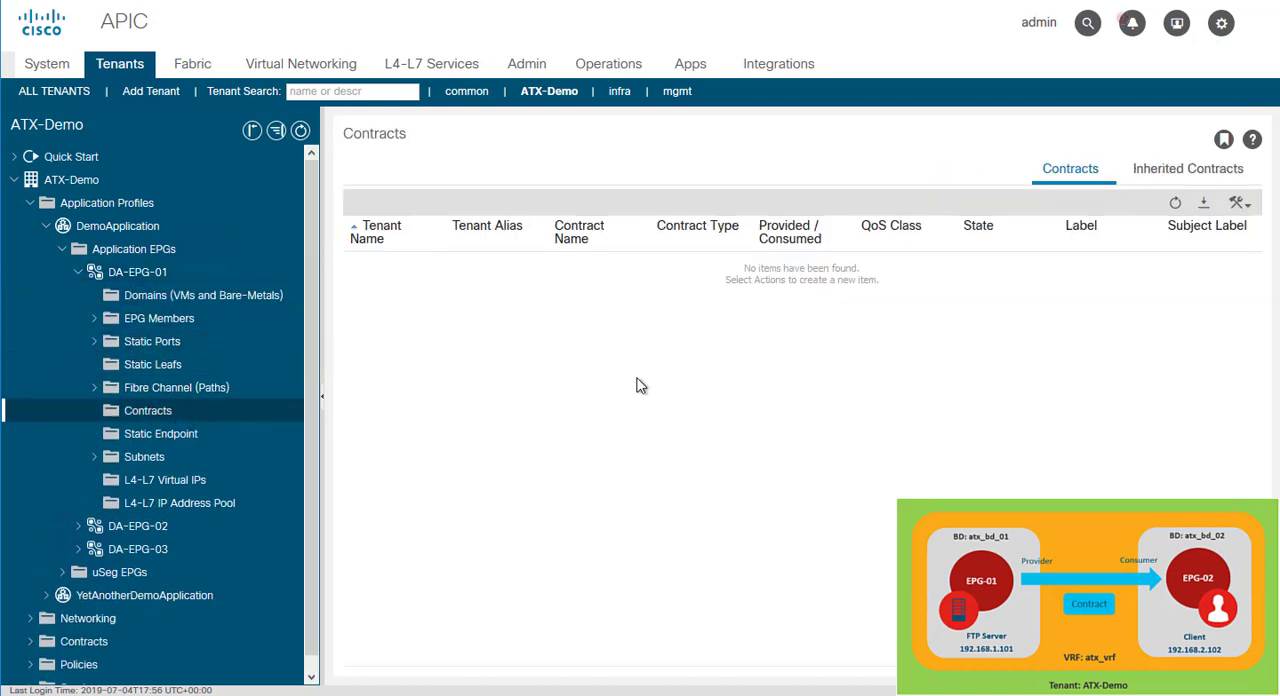
{"action": "left_click", "coordinate": [78, 272]}
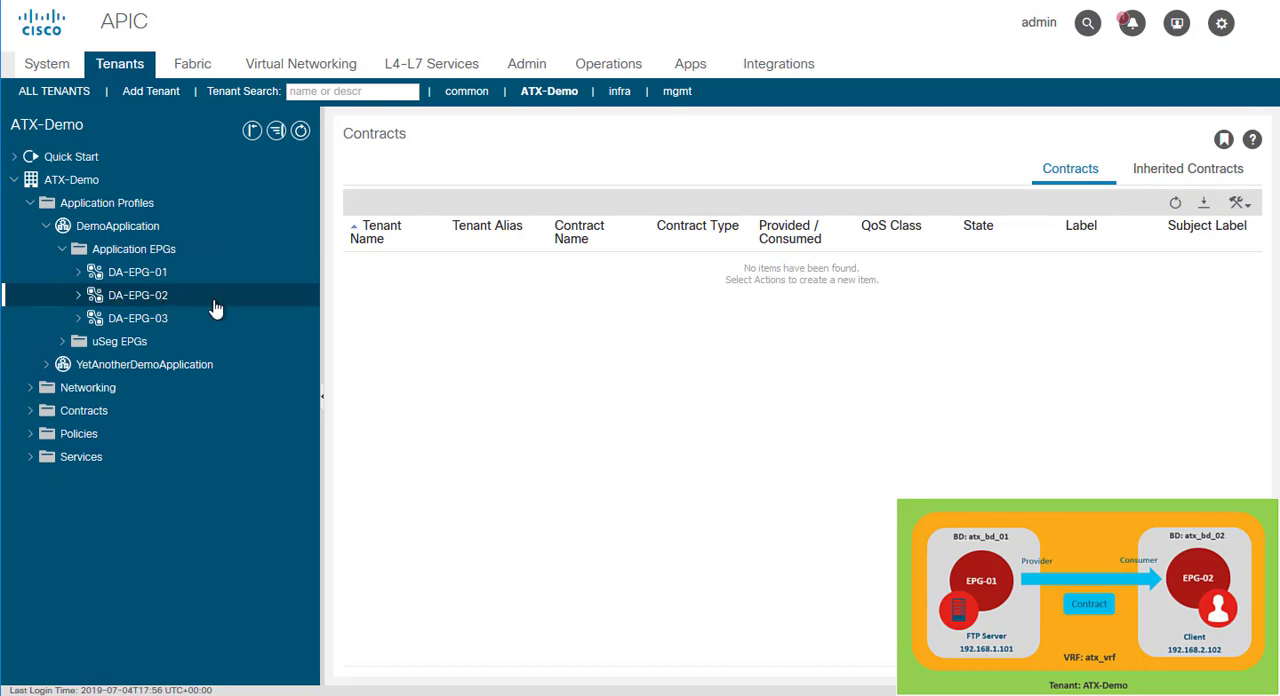
Step: View DA-EPG-02's general policy properties and inspect bridge domain atx_bd_02's policy
{"action": "left_click", "coordinate": [172, 298]}
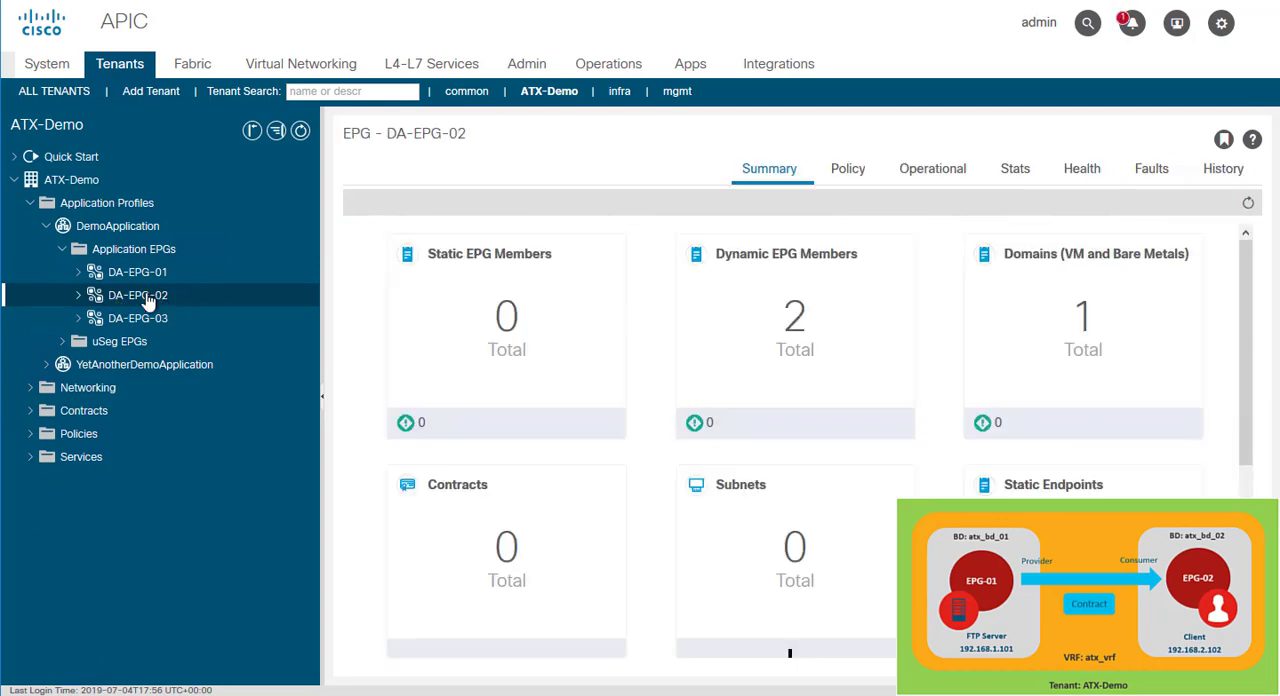
{"action": "left_click", "coordinate": [863, 175]}
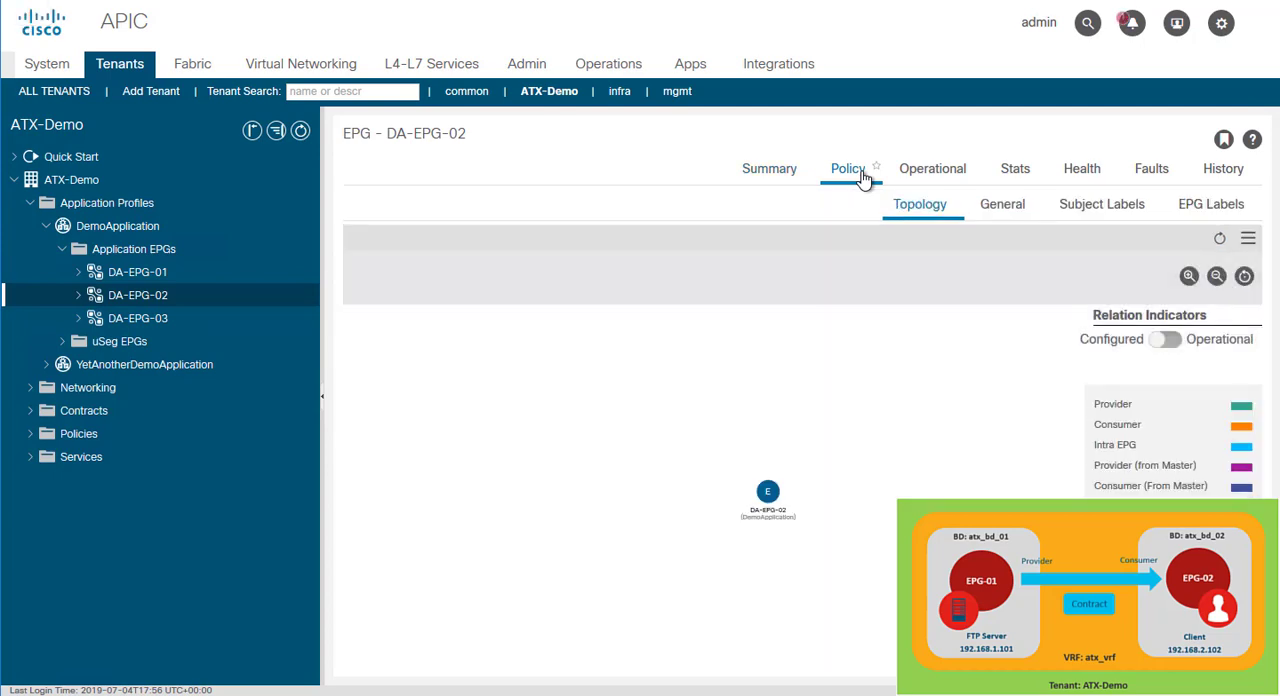
{"action": "left_click", "coordinate": [1002, 204]}
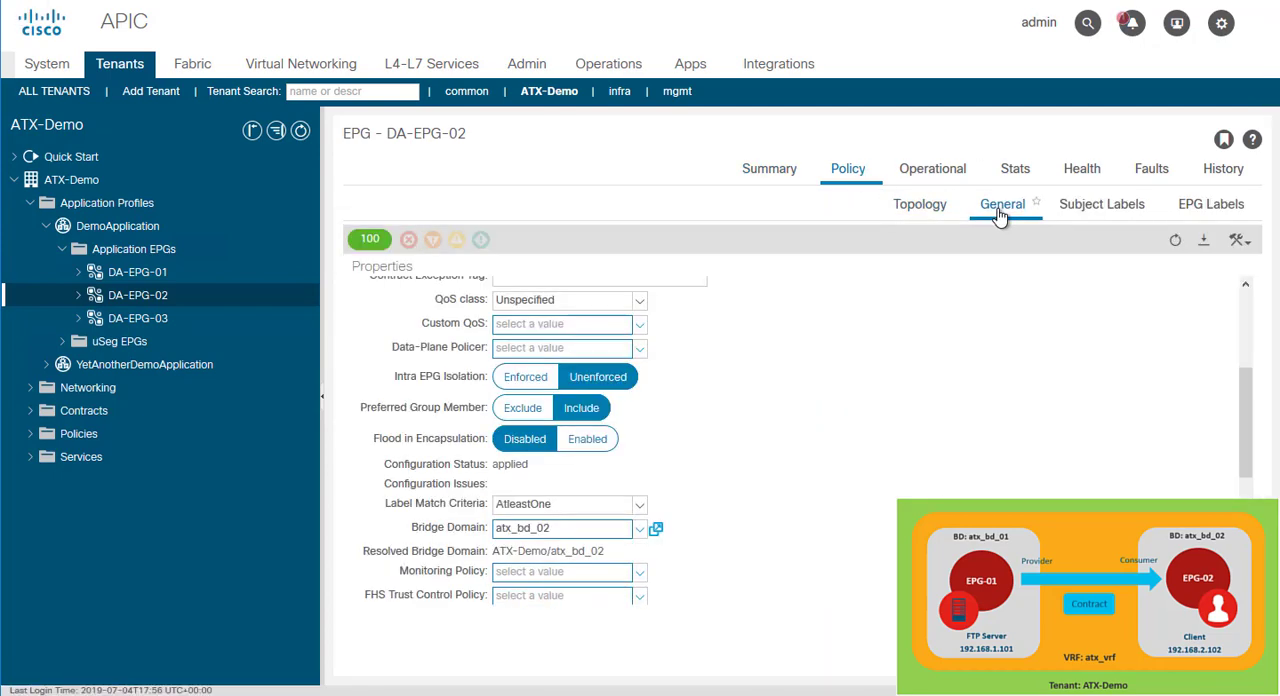
{"action": "left_click", "coordinate": [656, 529]}
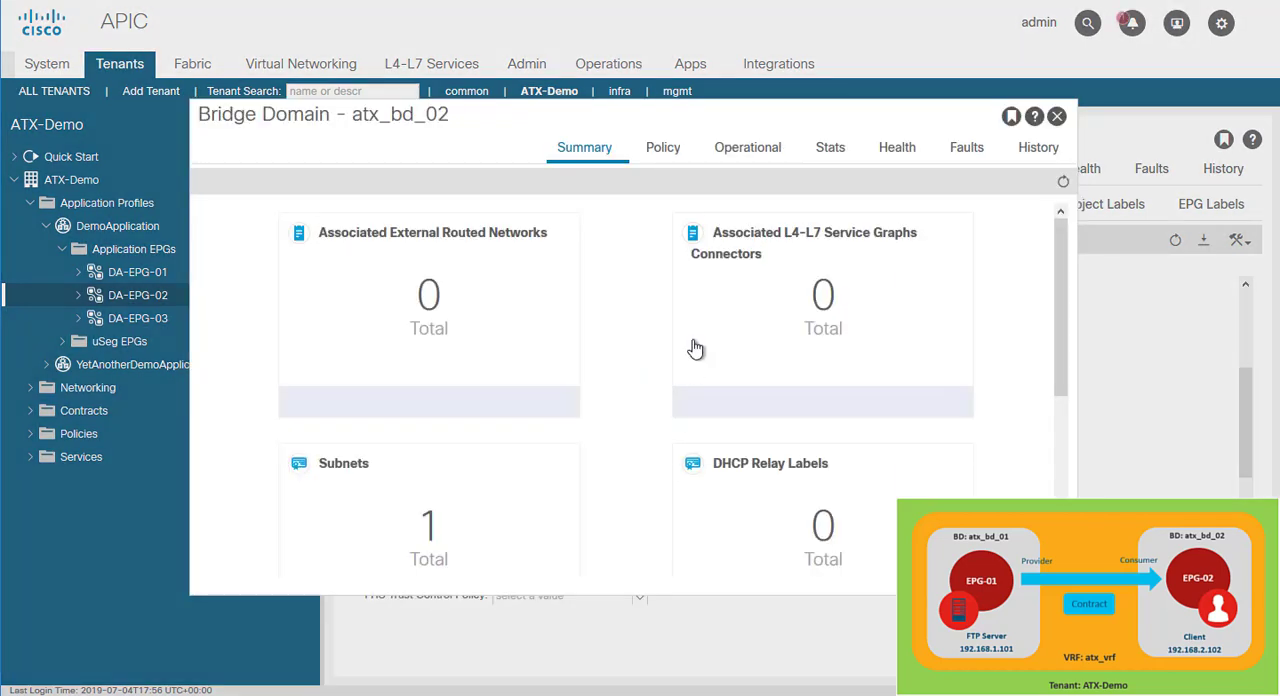
{"action": "left_click", "coordinate": [679, 152]}
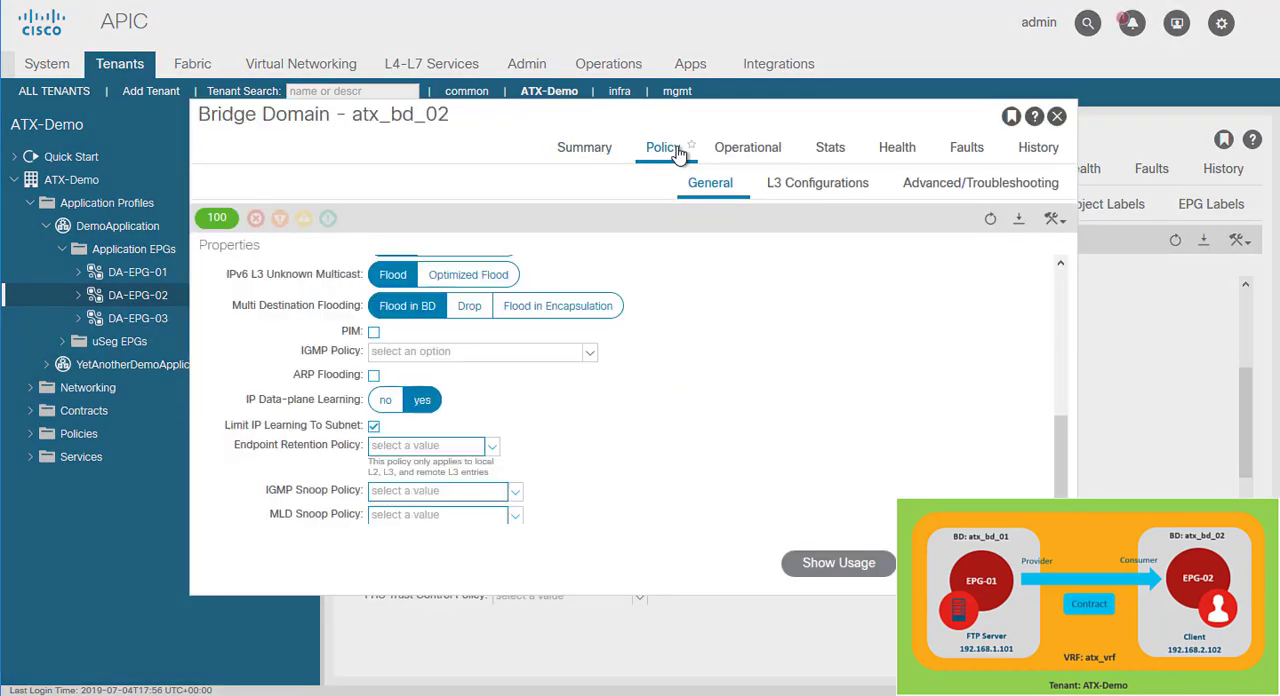
{"action": "scroll", "coordinate": [735, 403], "scroll_direction": "up", "scroll_amount": 2}
{"action": "scroll", "coordinate": [735, 403], "scroll_direction": "up", "scroll_amount": 3}
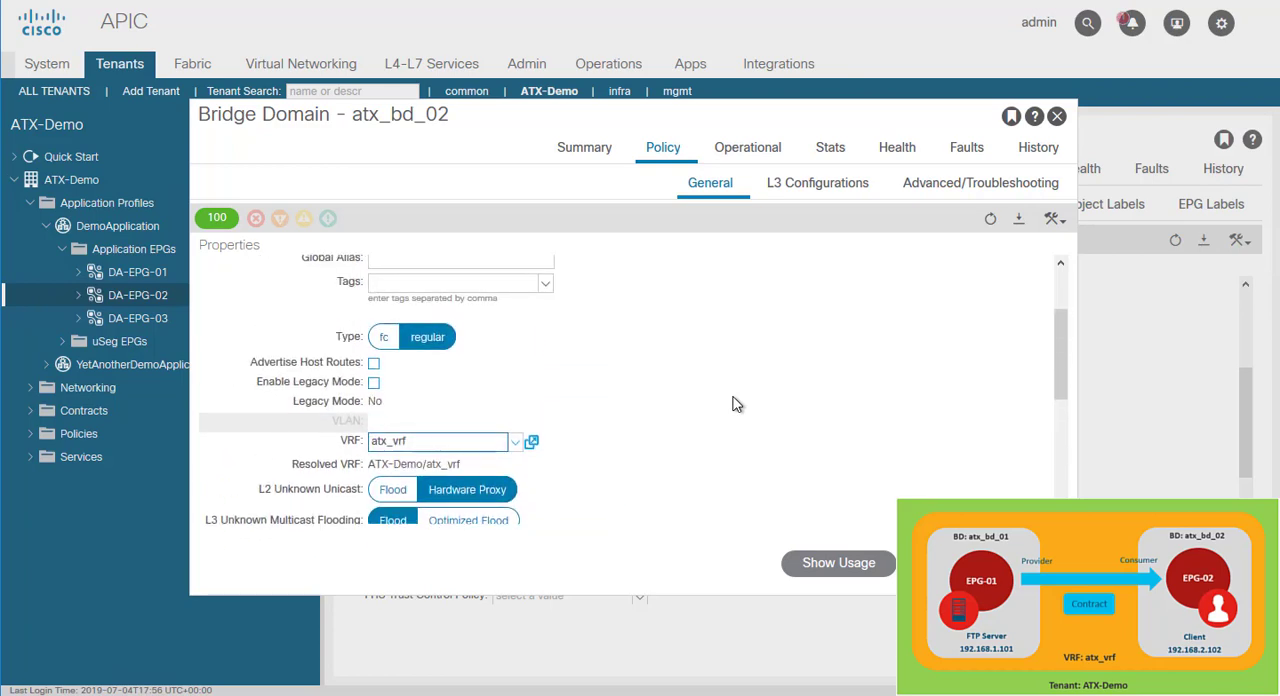
{"action": "scroll", "coordinate": [735, 403], "scroll_direction": "up", "scroll_amount": 2}
{"action": "scroll", "coordinate": [735, 403], "scroll_direction": "down", "scroll_amount": 2}
{"action": "scroll", "coordinate": [735, 403], "scroll_direction": "down", "scroll_amount": 2}
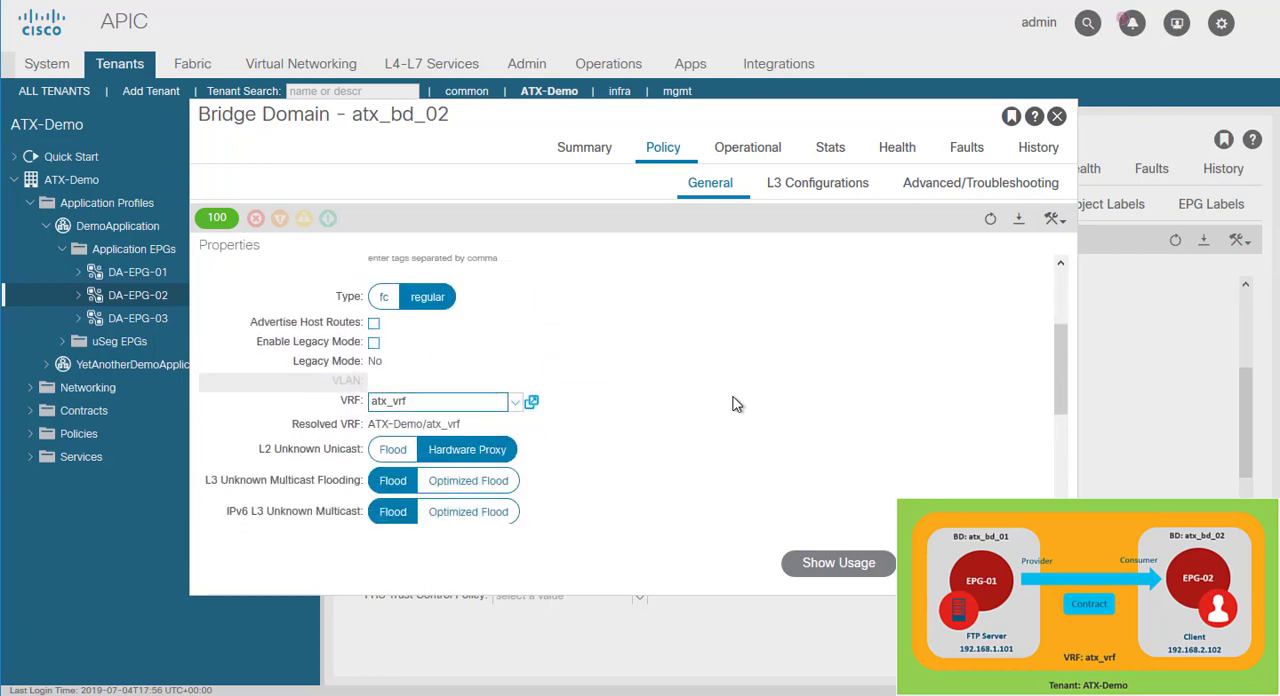
{"action": "scroll", "coordinate": [735, 403], "scroll_direction": "down", "scroll_amount": 1}
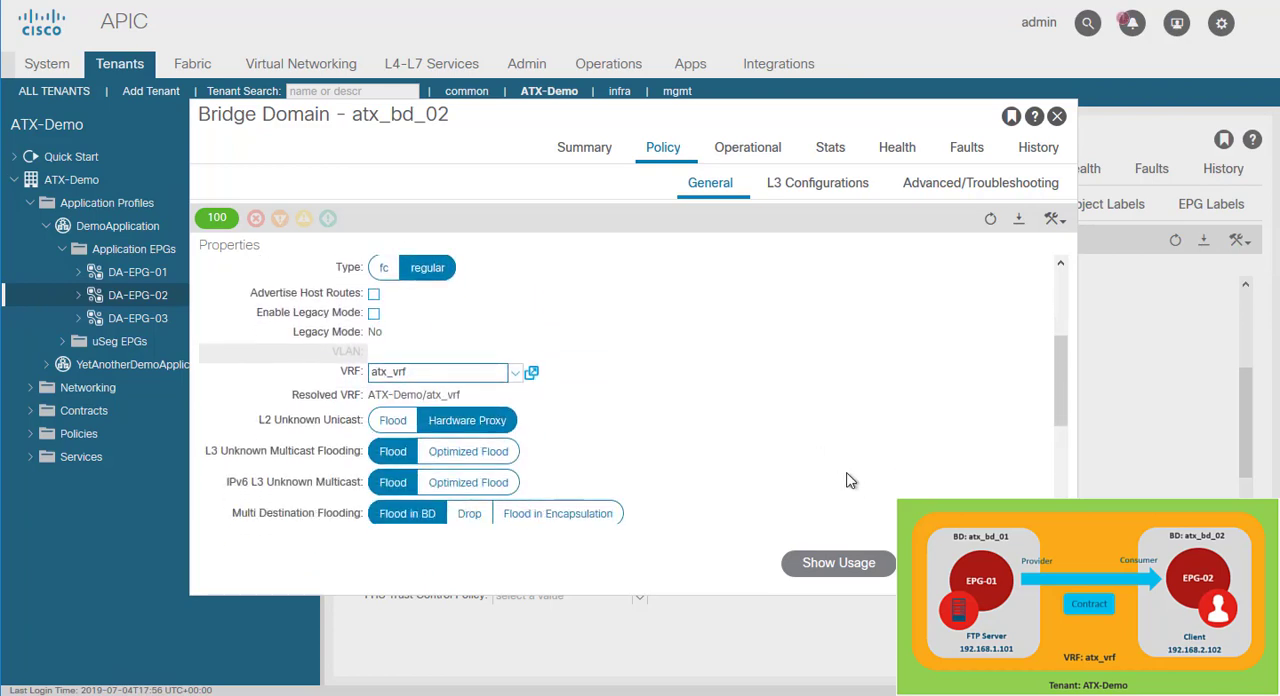
{"action": "key", "text": "Escape"}
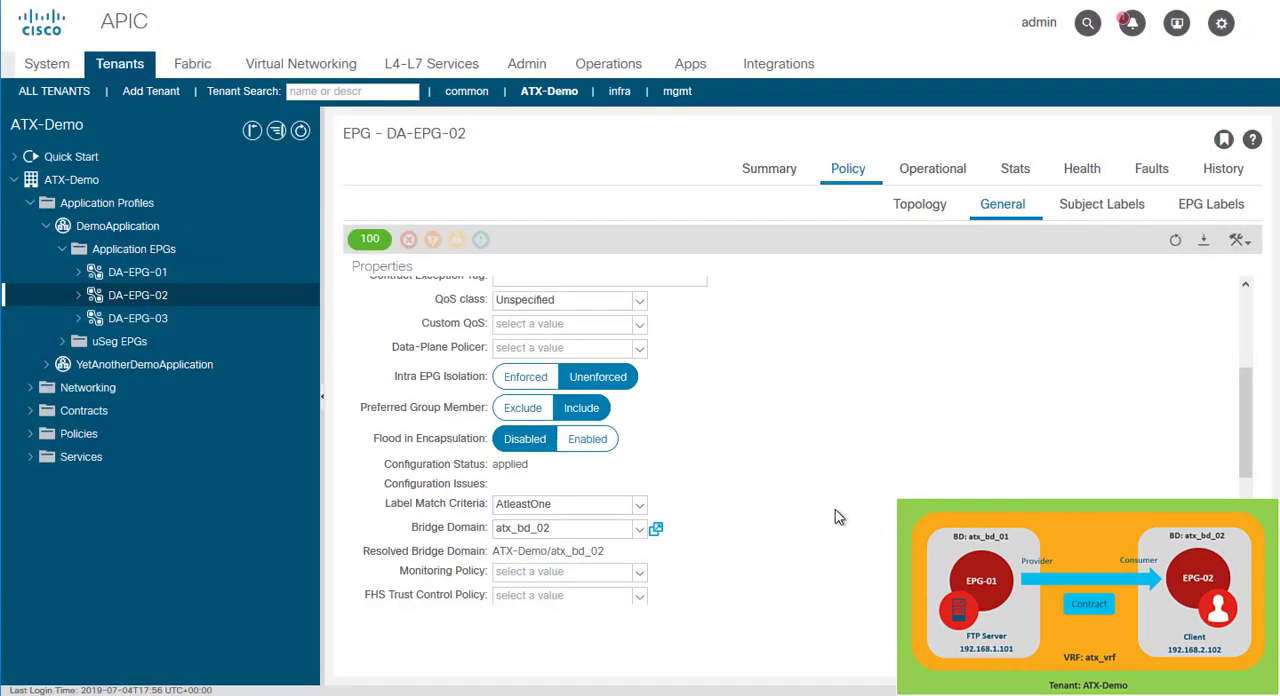
Step: View DA-EPG-02's learned endpoints and its empty contracts list, then collapse the EPG
{"action": "left_click", "coordinate": [913, 175]}
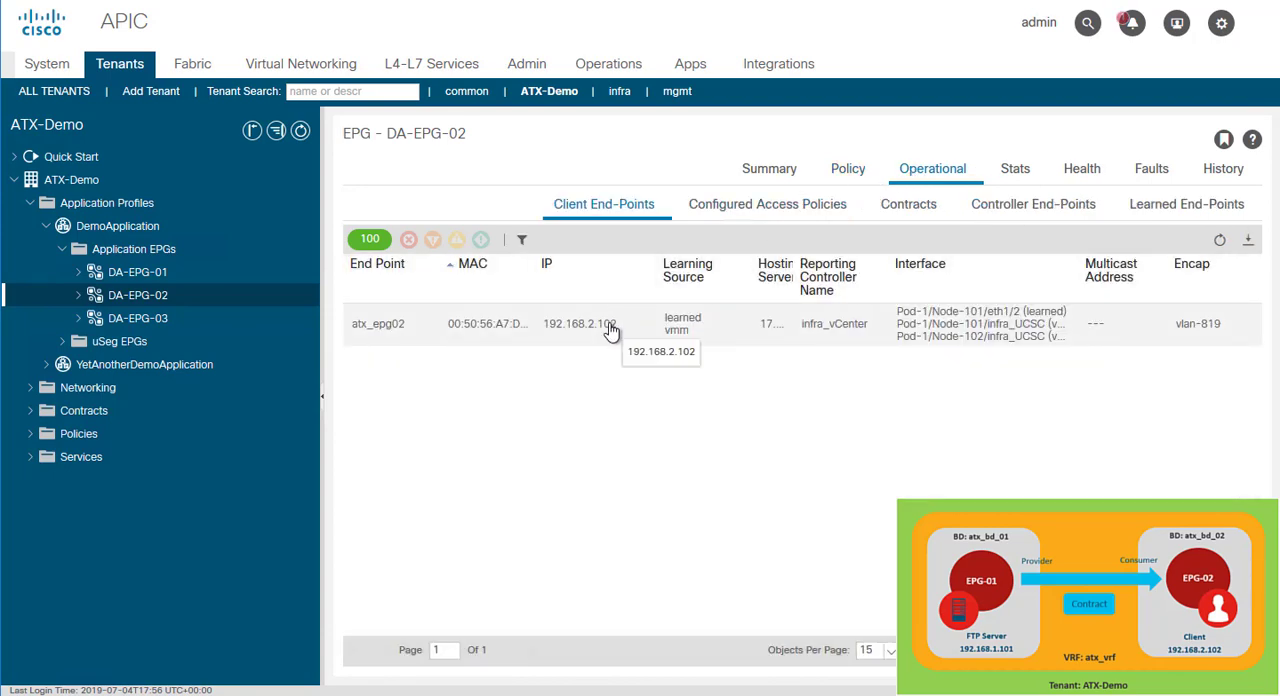
{"action": "left_click", "coordinate": [80, 295]}
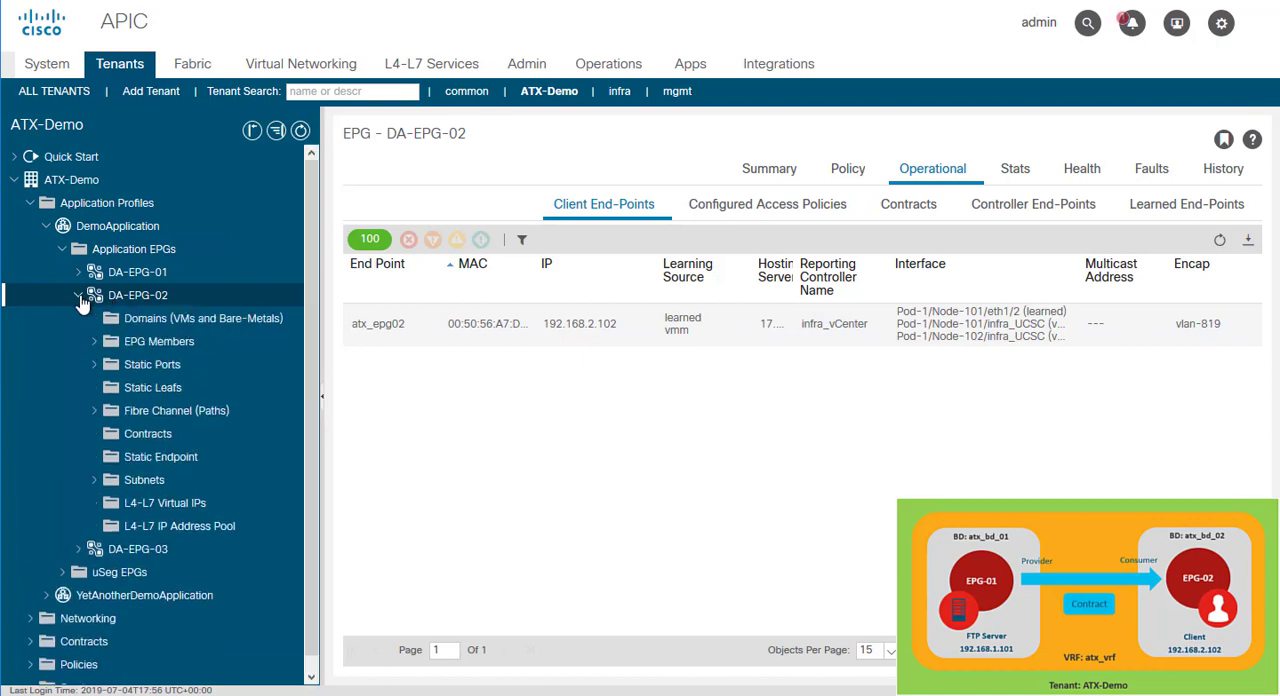
{"action": "left_click", "coordinate": [150, 434]}
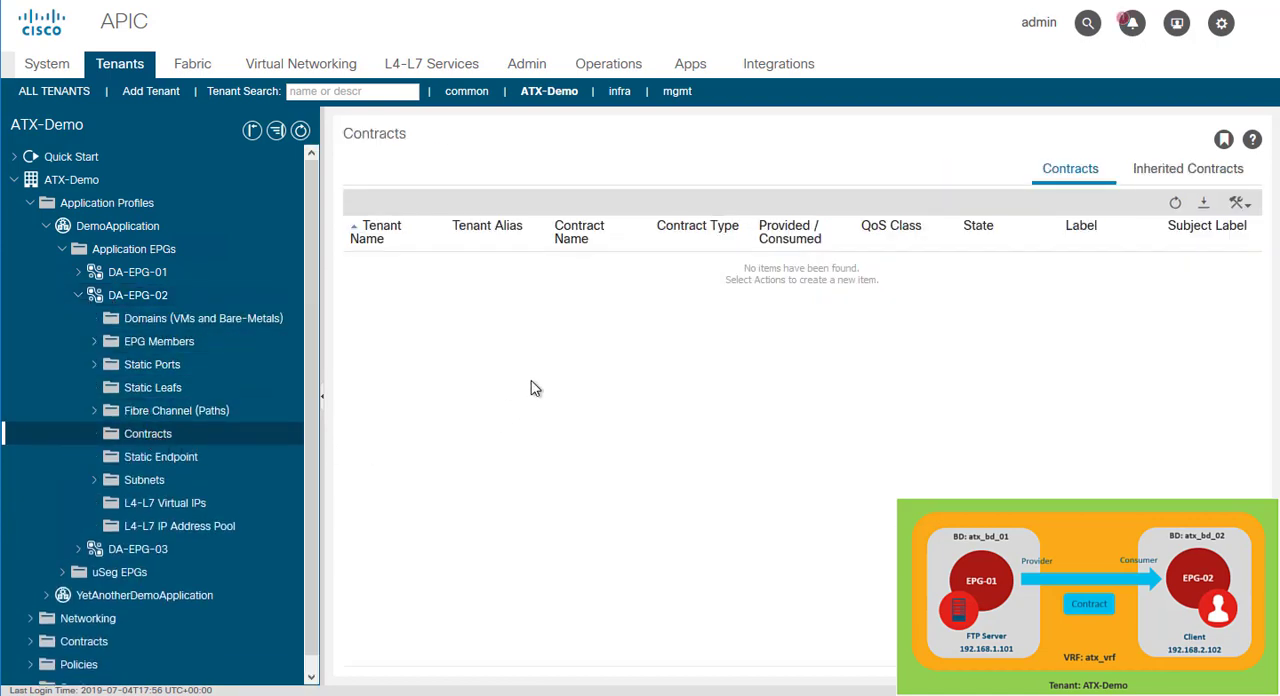
{"action": "left_click", "coordinate": [80, 295]}
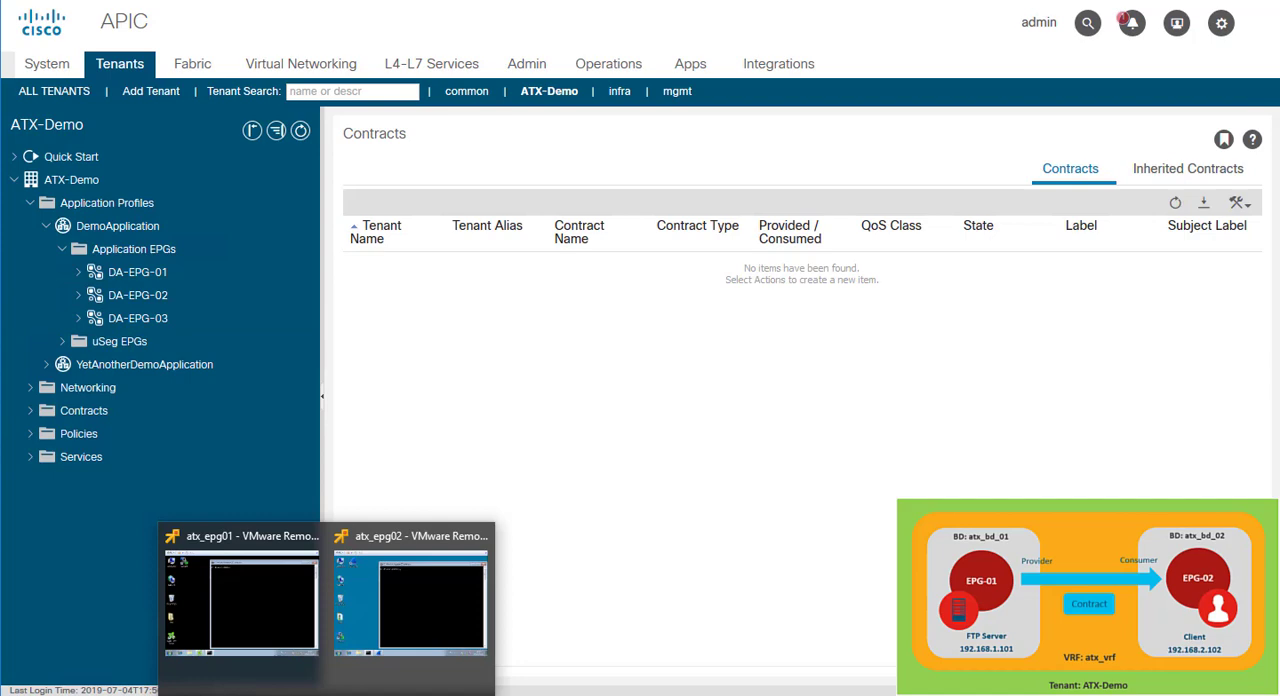
Step: On atx_epg01 run ipconfig showing 192.168.1.101 and confirm Xlight FTP Server is running, then hide it
{"action": "left_click", "coordinate": [271, 623]}
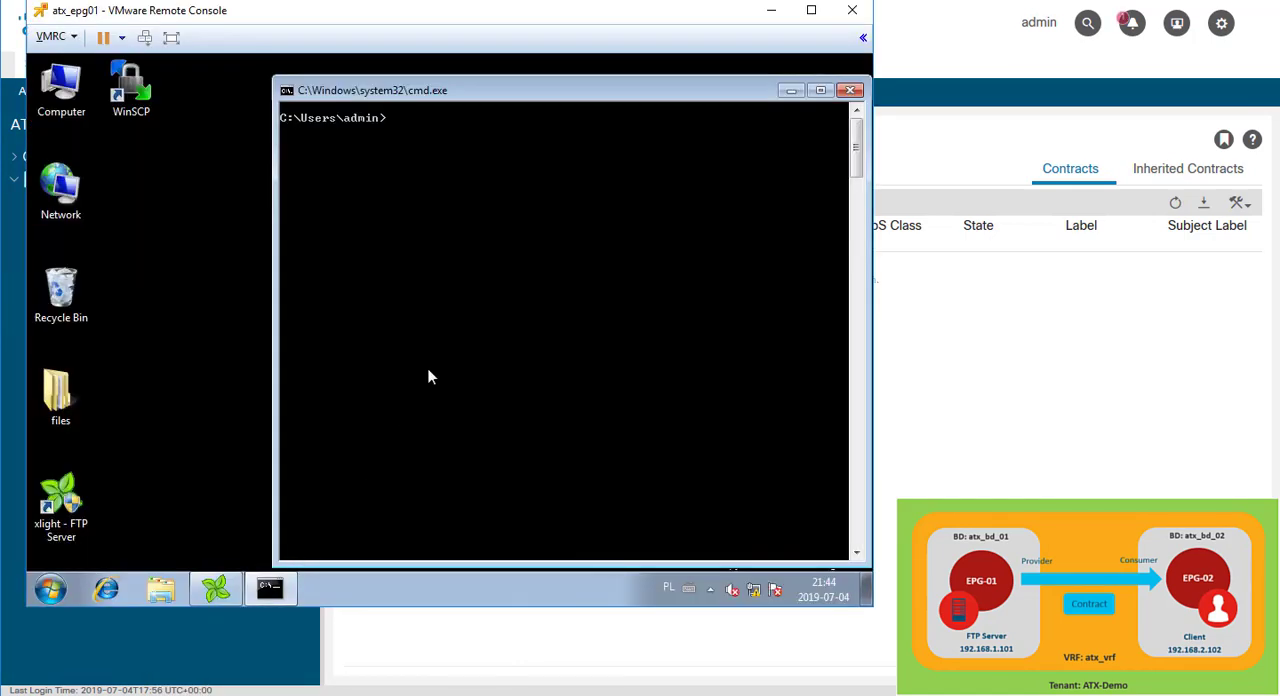
{"action": "type", "text": "ip"}
{"action": "type", "text": "config"}
{"action": "key", "text": "Return"}
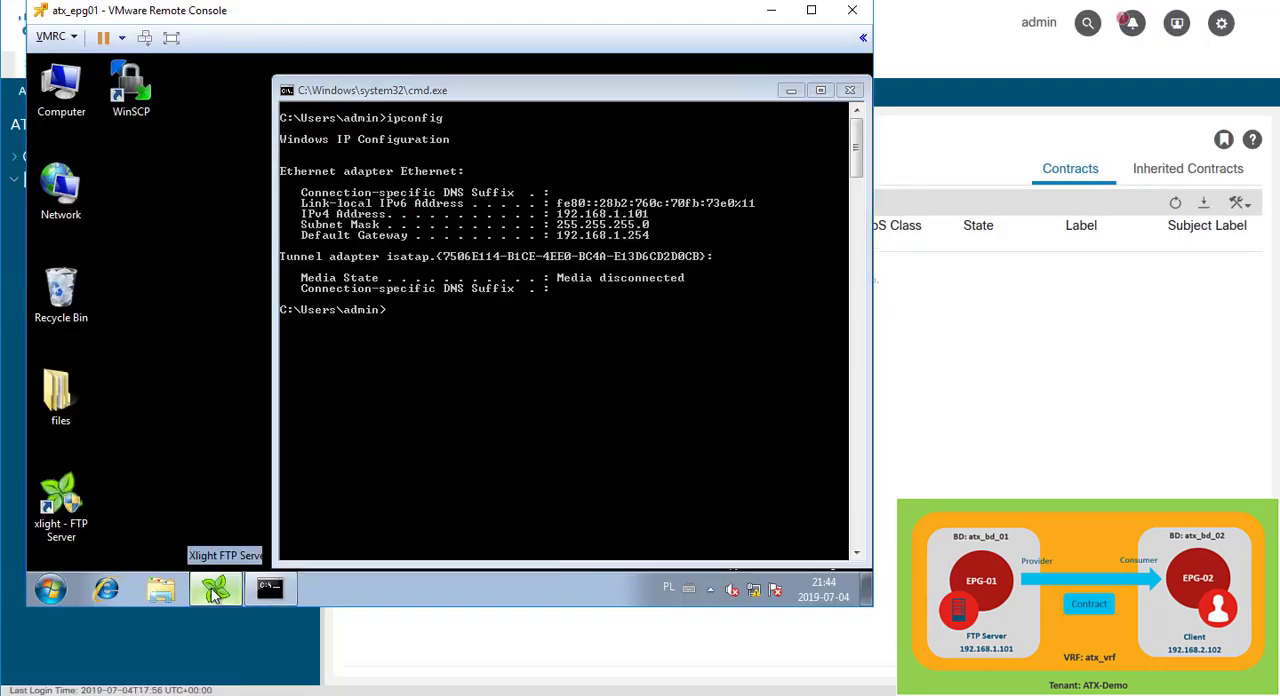
{"action": "left_click", "coordinate": [213, 592]}
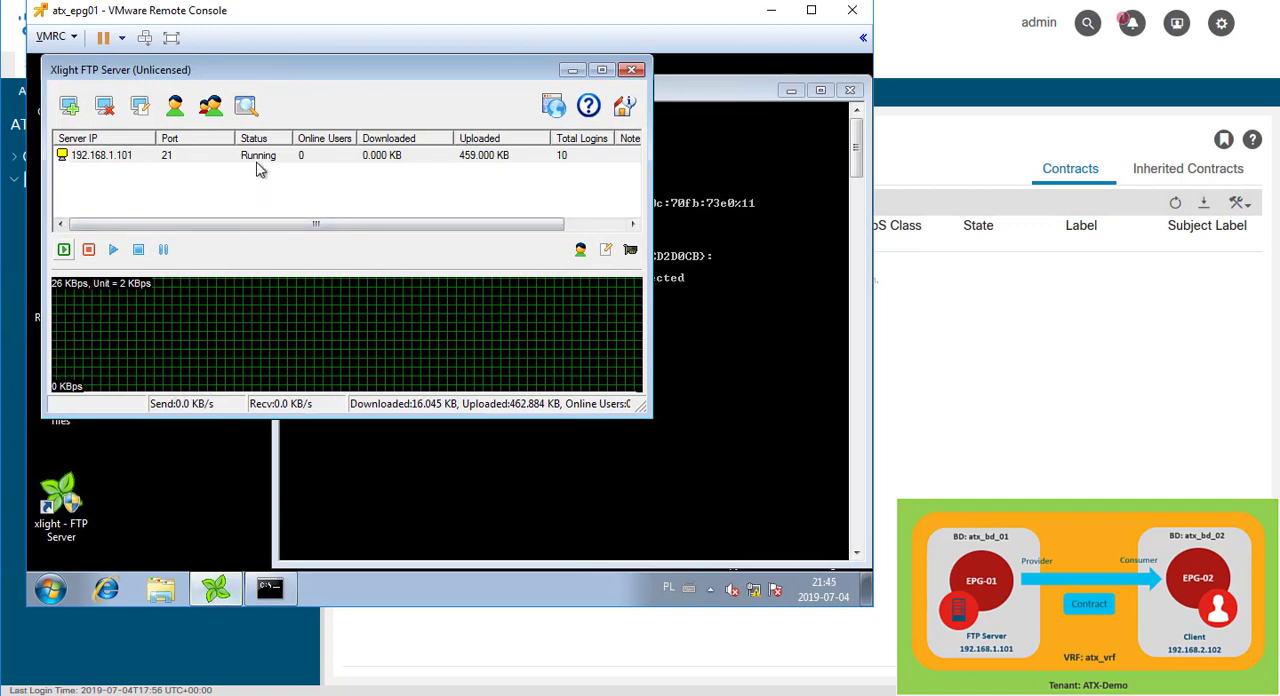
{"action": "left_click", "coordinate": [572, 70]}
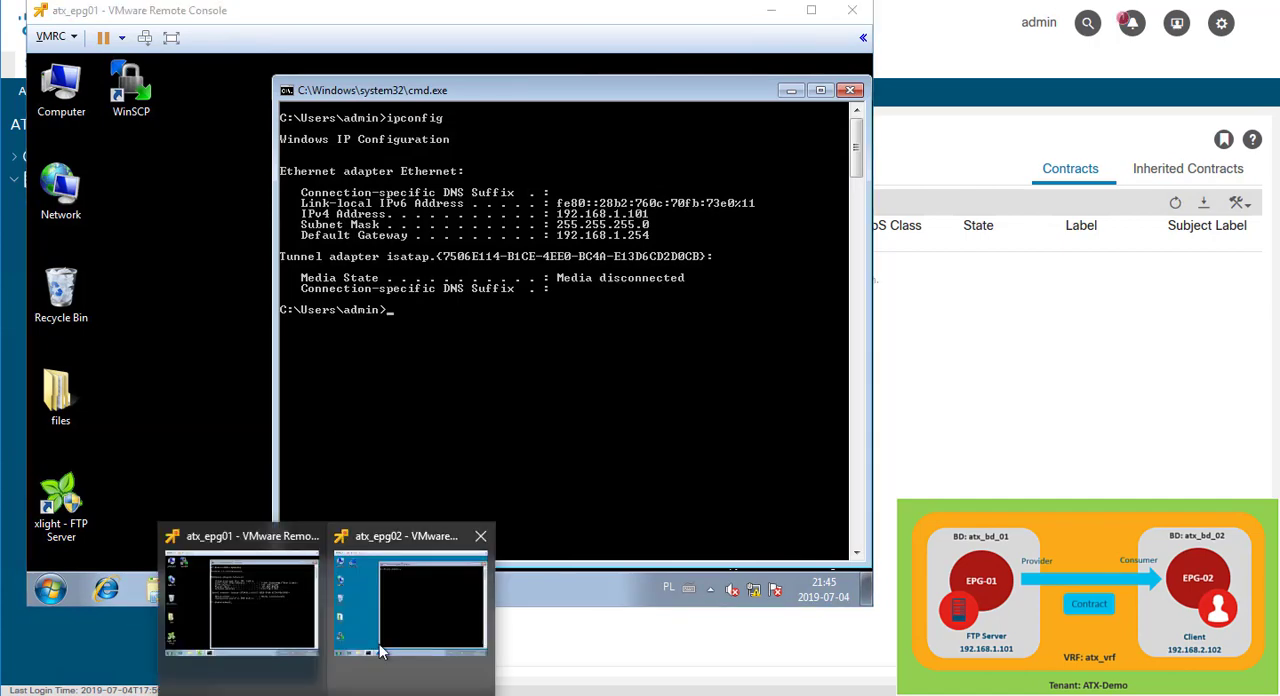
{"action": "left_click", "coordinate": [391, 628]}
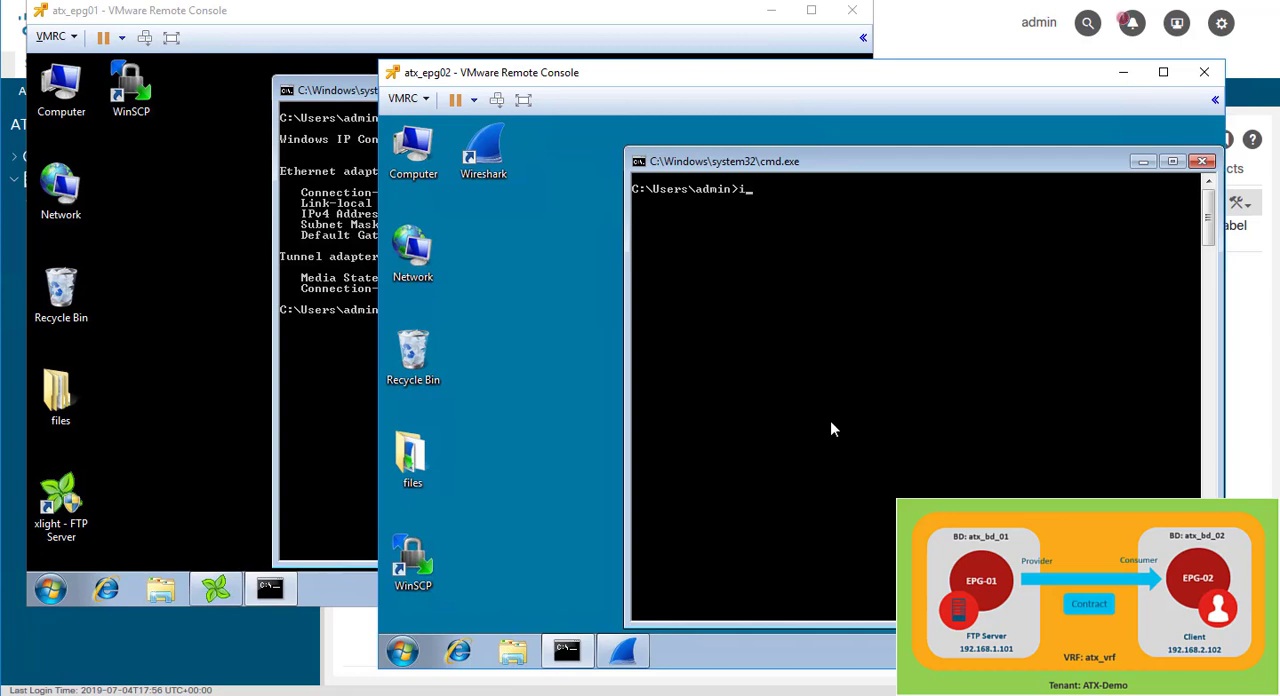
{"action": "type", "text": "ipconfig"}
{"action": "key", "text": "Return"}
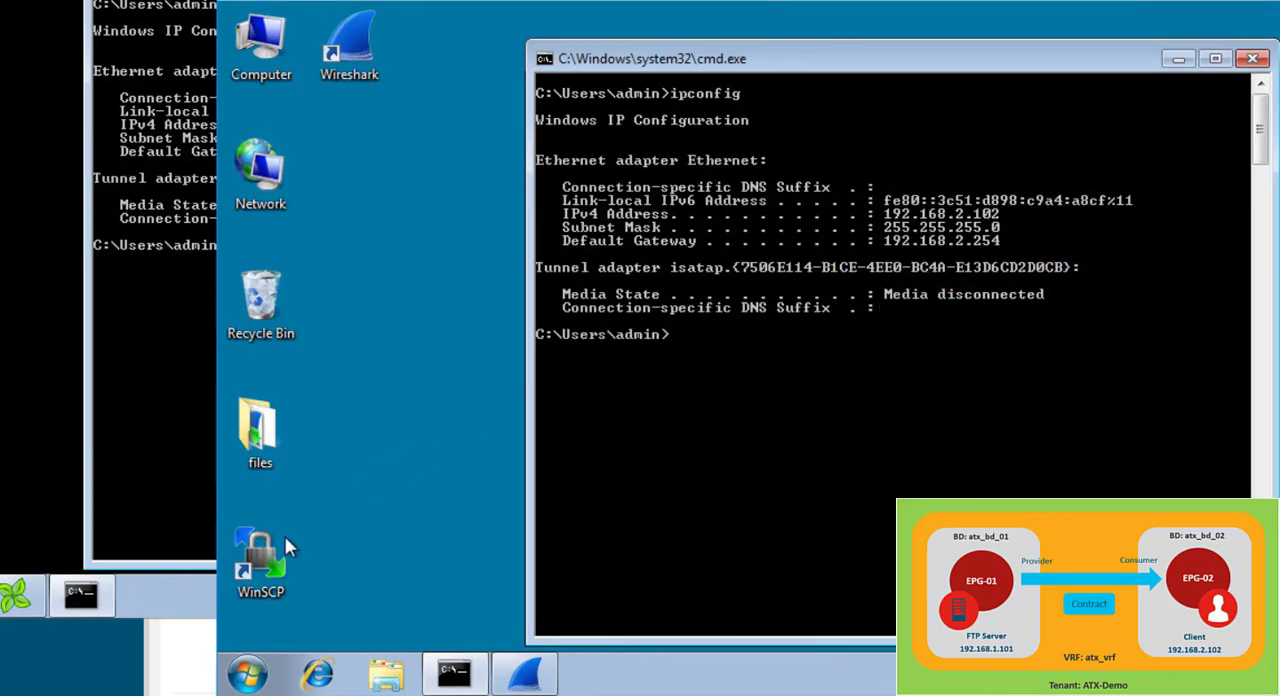
{"action": "left_click", "coordinate": [258, 560]}
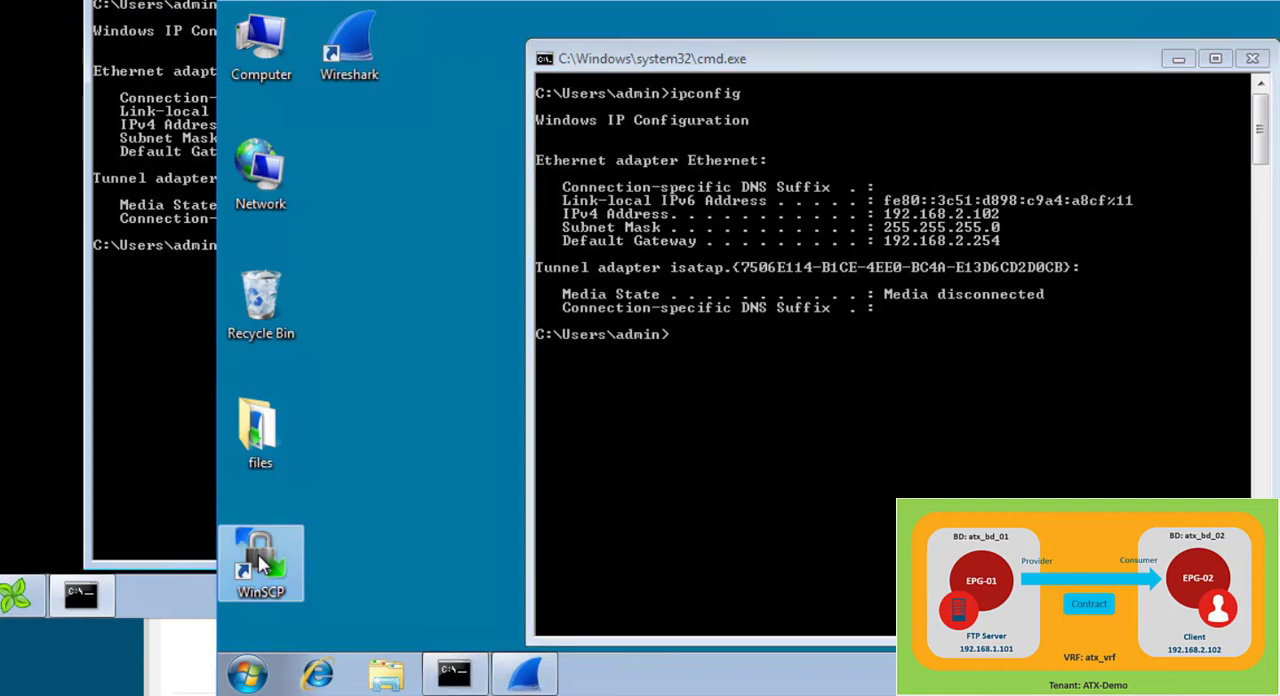
{"action": "double_click", "coordinate": [258, 554]}
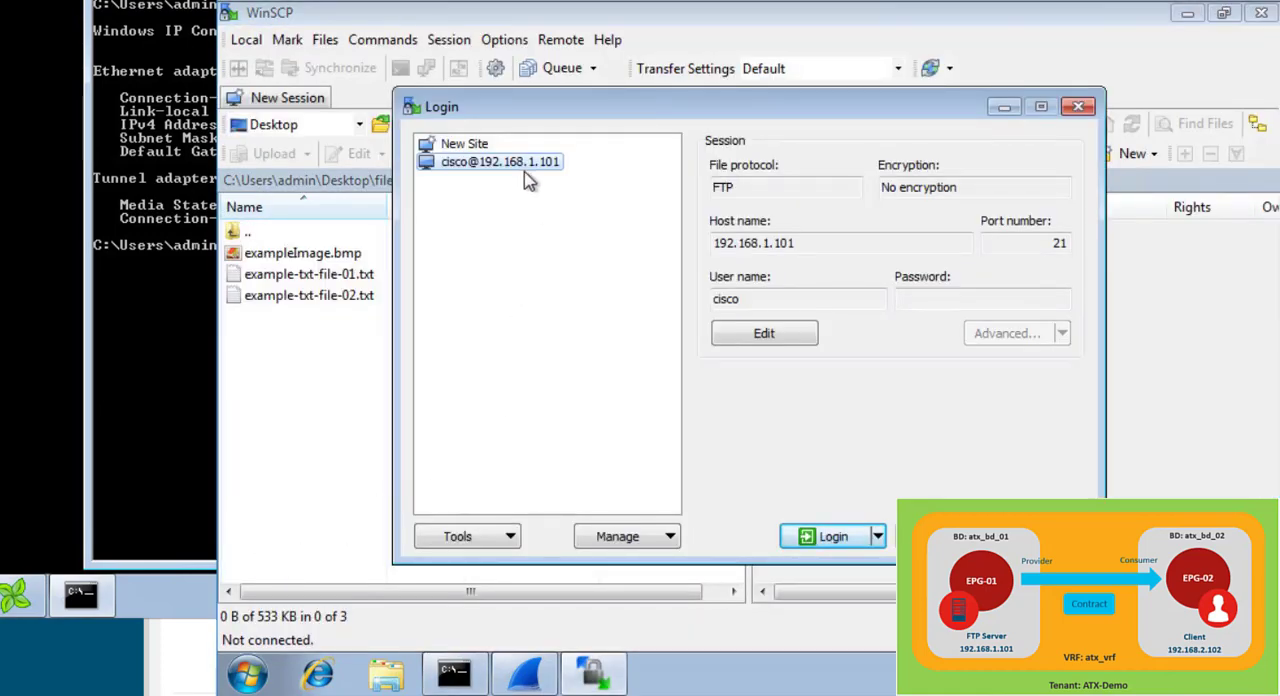
{"action": "left_click", "coordinate": [833, 536]}
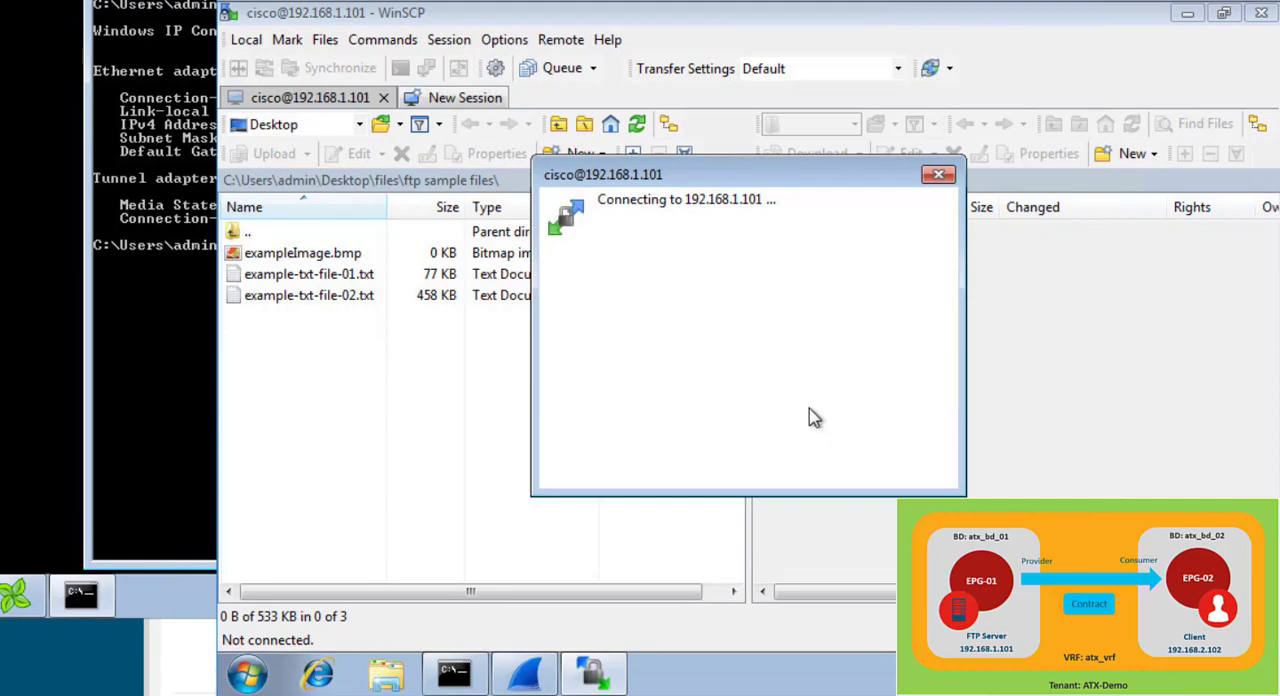
{"action": "left_click", "coordinate": [740, 428]}
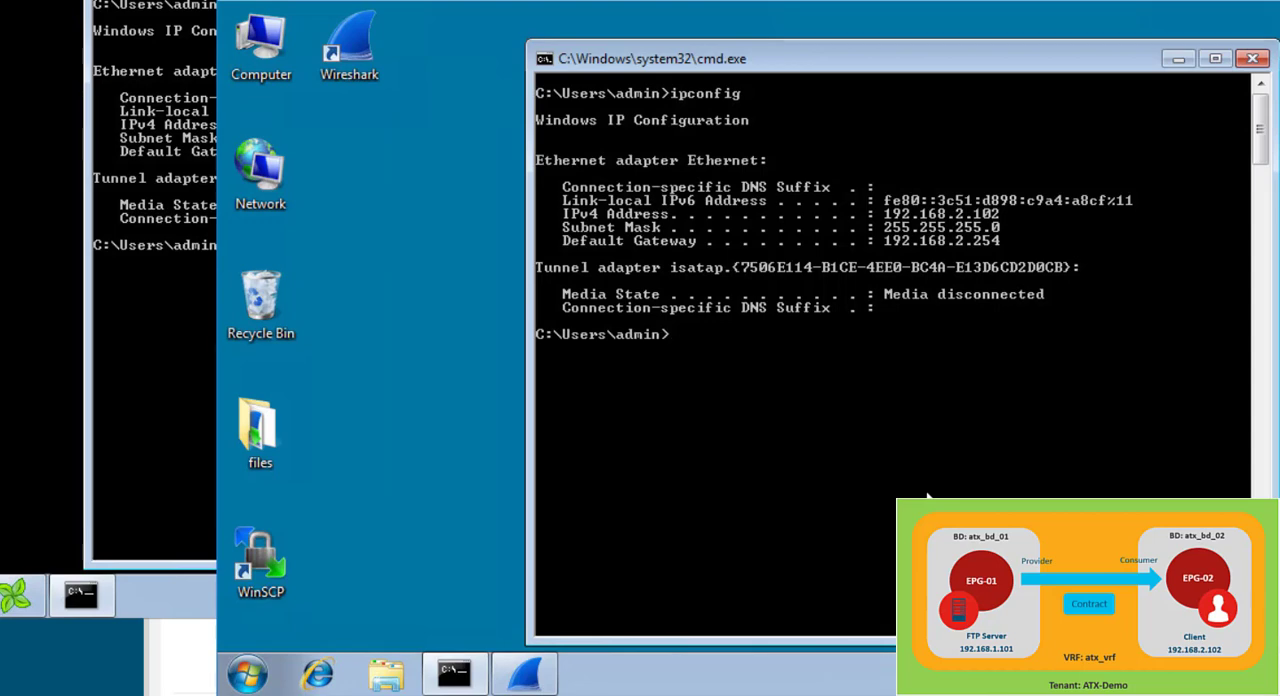
{"action": "type", "text": "ping 192."}
{"action": "type", "text": "168.1.101"}
Step: Ping 192.168.1.101 with 100% loss, stop it, and return to the APIC contracts page
{"action": "key", "text": "Return"}
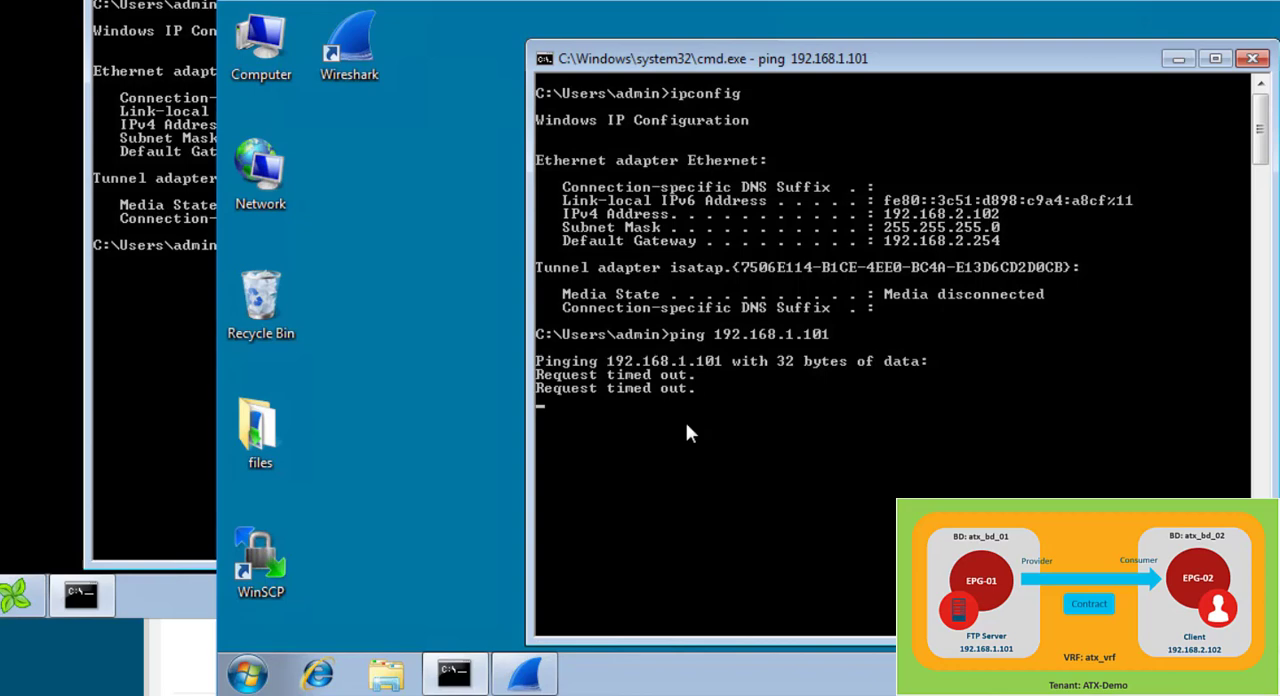
{"action": "key", "text": "ctrl+c"}
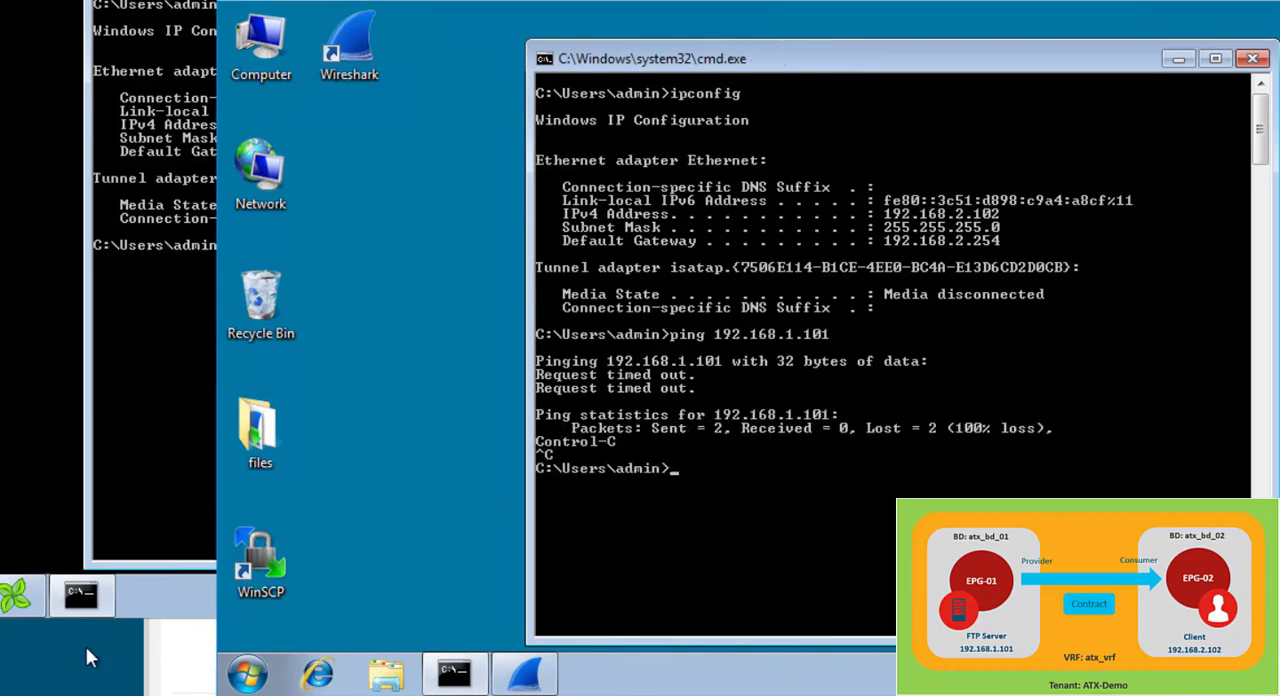
{"action": "left_click", "coordinate": [83, 647]}
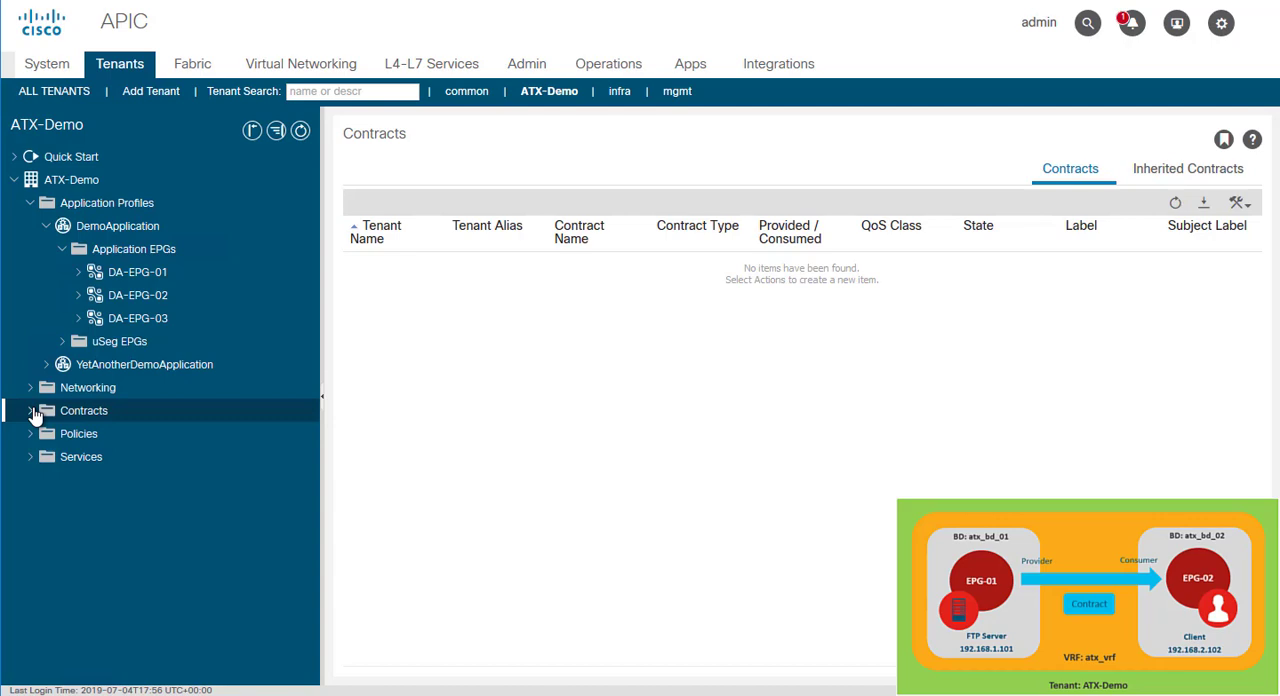
Step: Start creating a new filter atx_ftp_filter under ATX-Demo's Contracts > Filters branch
{"action": "left_click", "coordinate": [32, 411]}
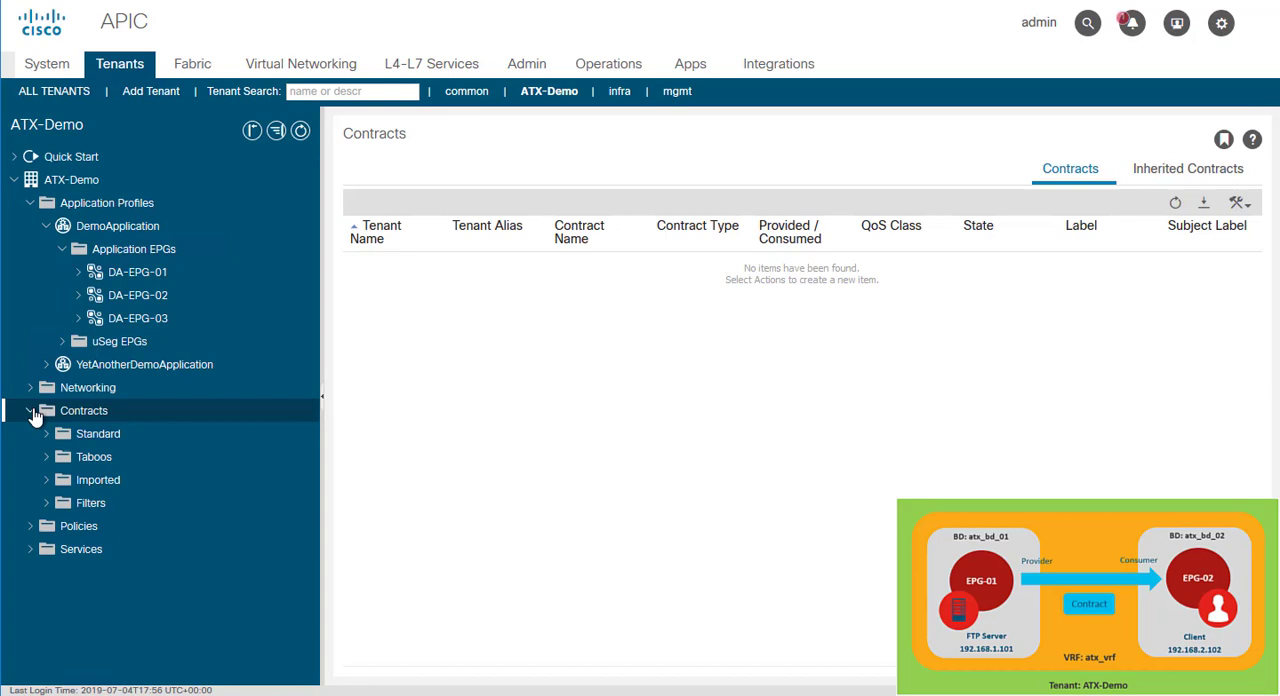
{"action": "left_click", "coordinate": [47, 503]}
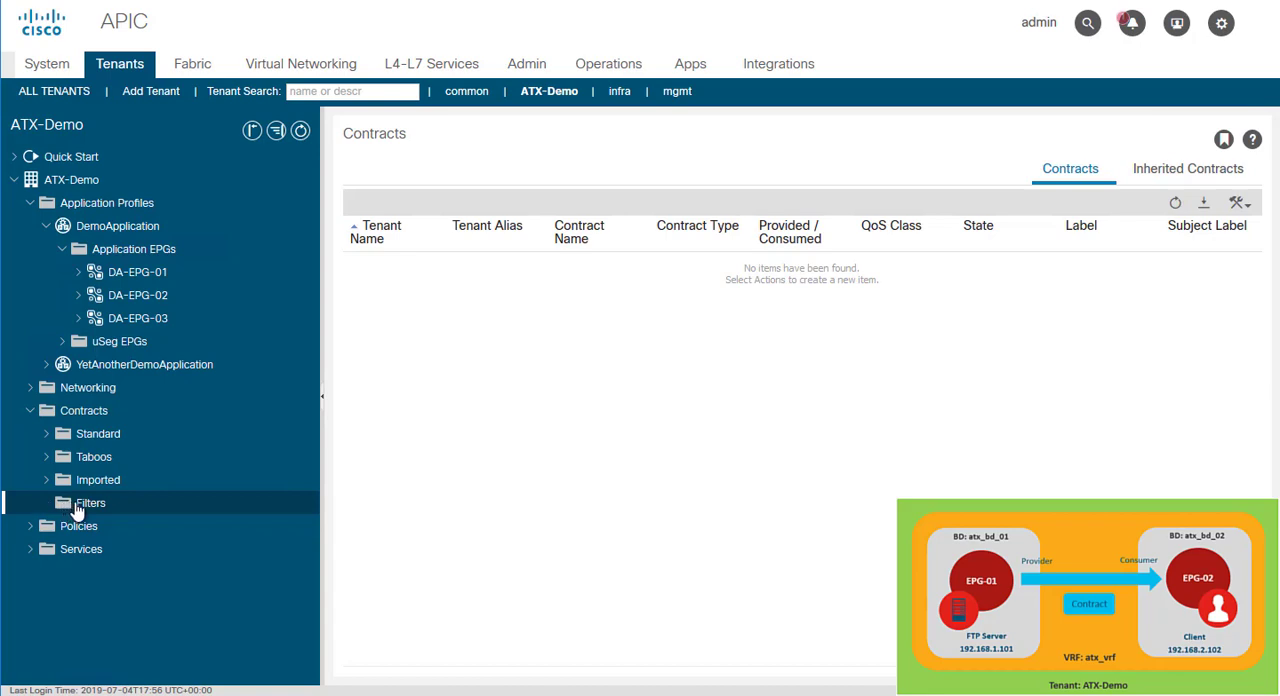
{"action": "right_click", "coordinate": [83, 505]}
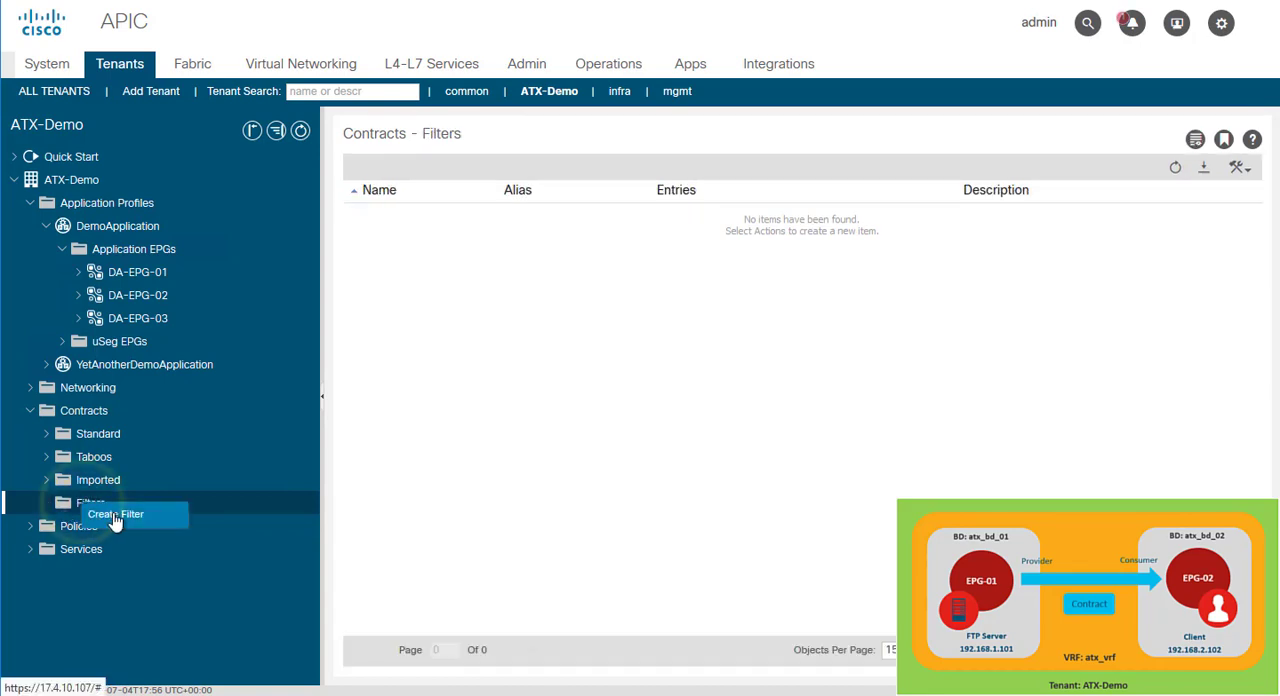
{"action": "left_click", "coordinate": [115, 514]}
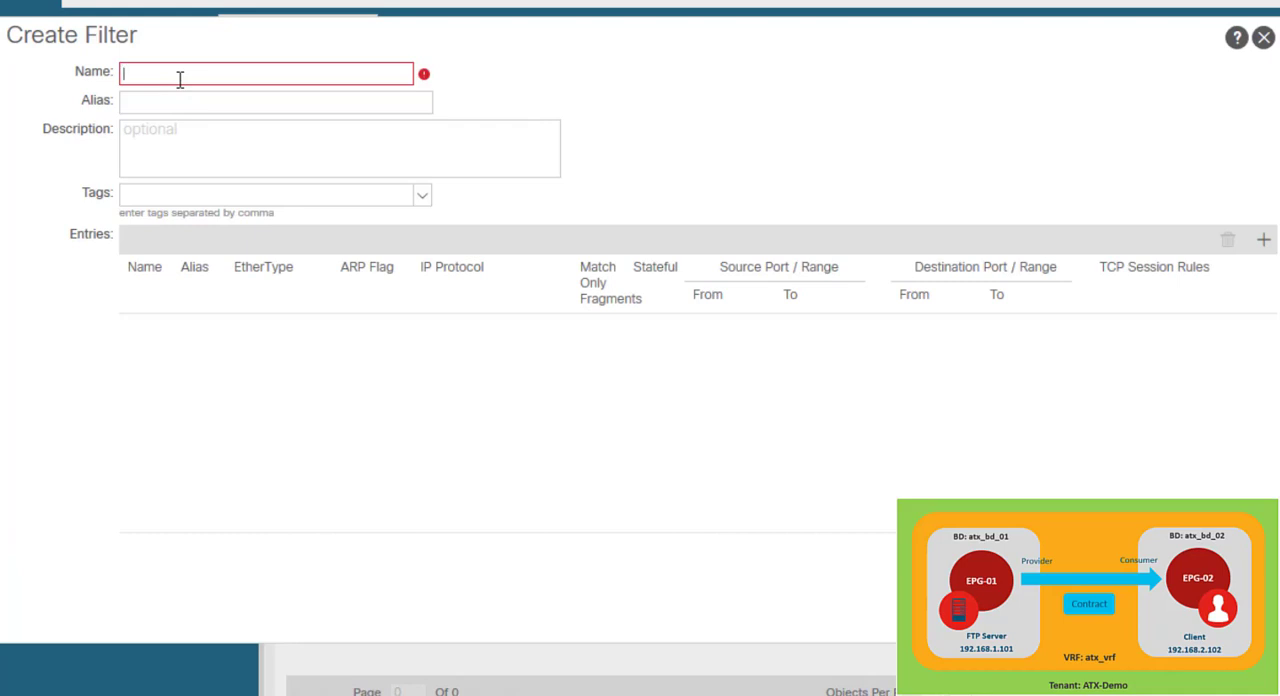
{"action": "type", "text": "atx_"}
{"action": "type", "text": "ftp_filter"}
Step: Add a filter entry with EtherType IP, protocol tcp and destination port range 20–20
{"action": "left_click", "coordinate": [1263, 240]}
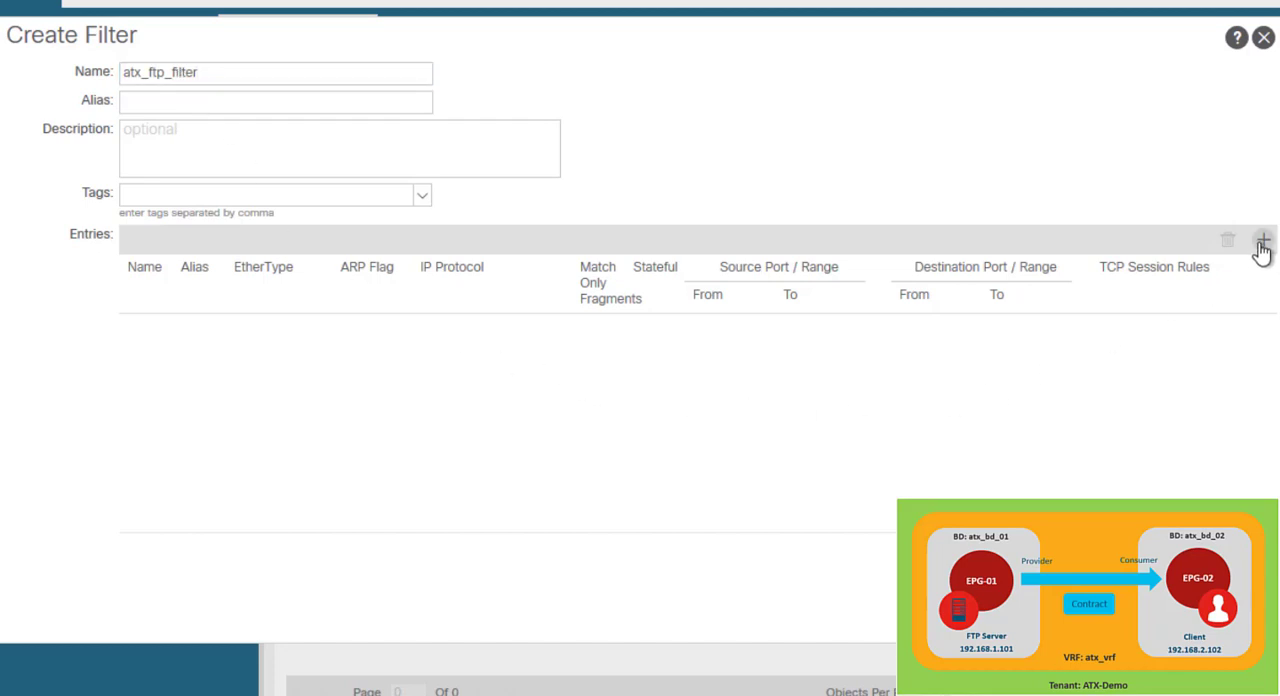
{"action": "left_click", "coordinate": [152, 325]}
{"action": "type", "text": "ft"}
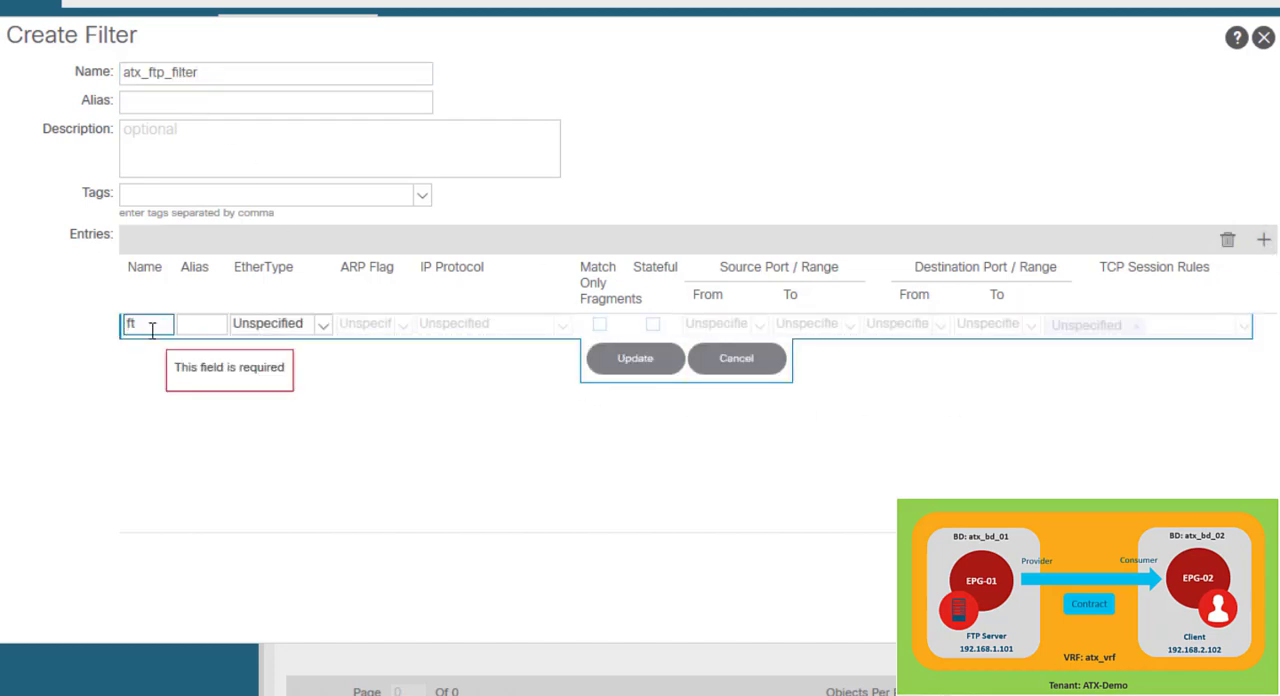
{"action": "type", "text": "p_t"}
{"action": "type", "text": "data"}
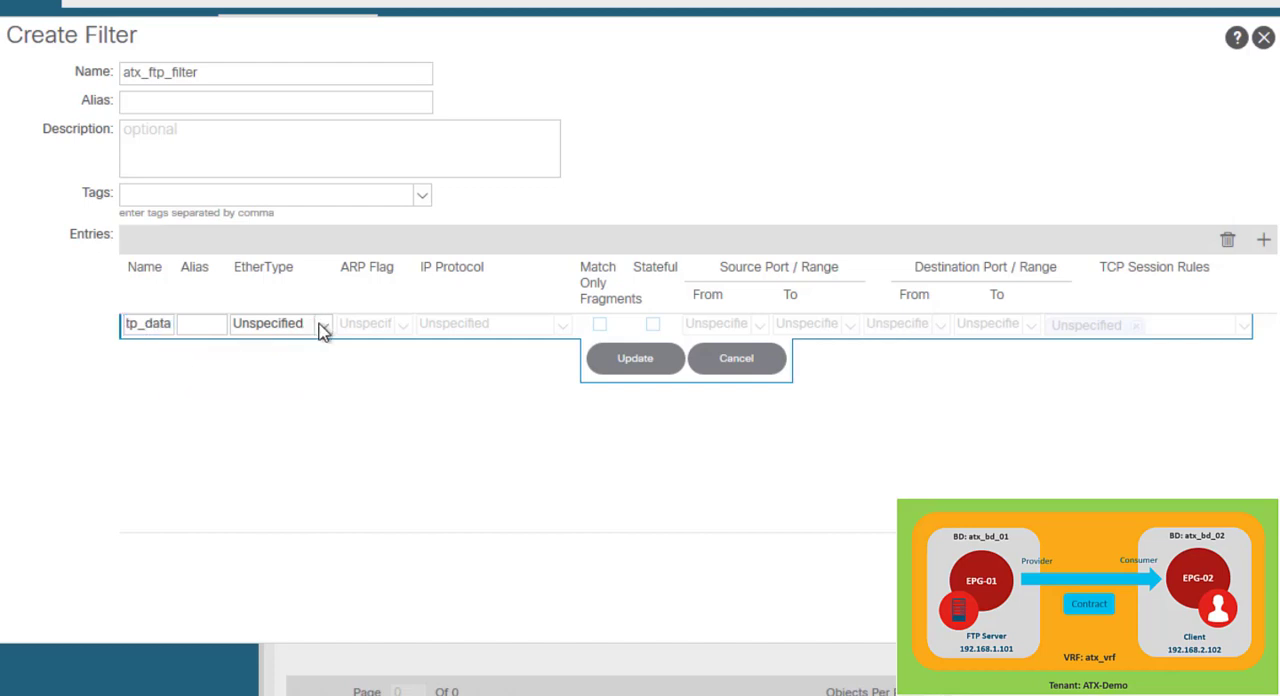
{"action": "left_click", "coordinate": [318, 323]}
{"action": "left_click", "coordinate": [270, 352]}
{"action": "left_click", "coordinate": [563, 326]}
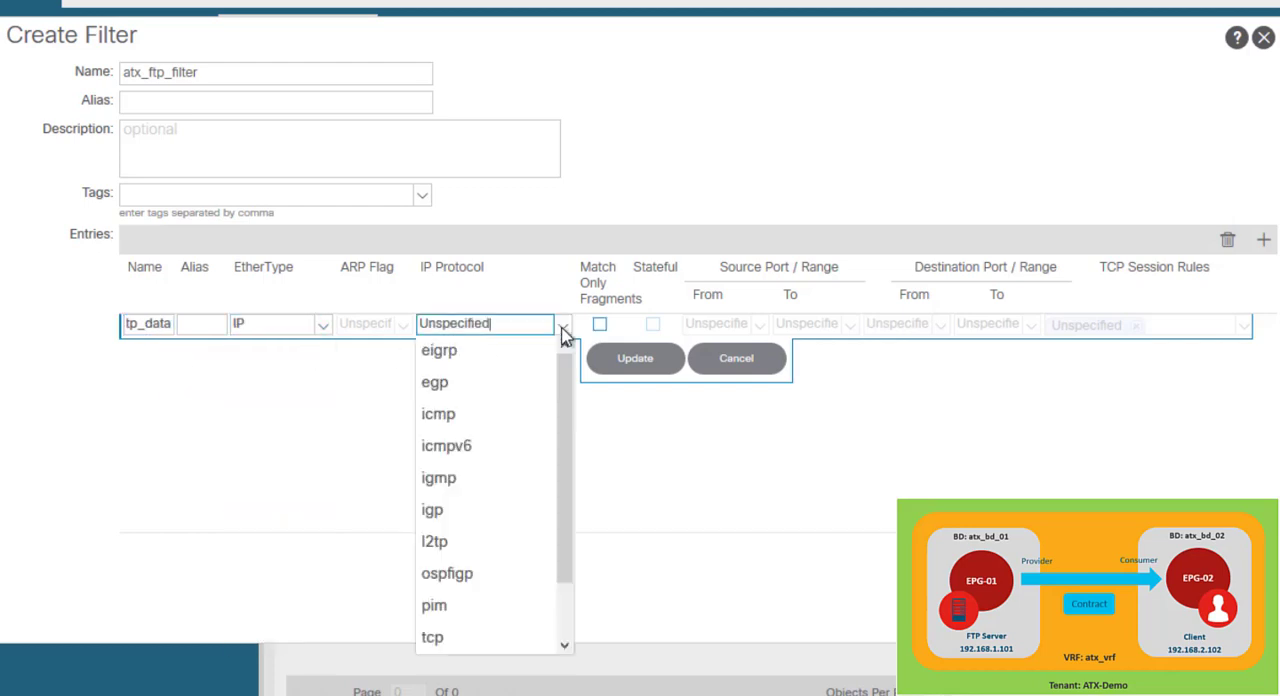
{"action": "left_click", "coordinate": [432, 637]}
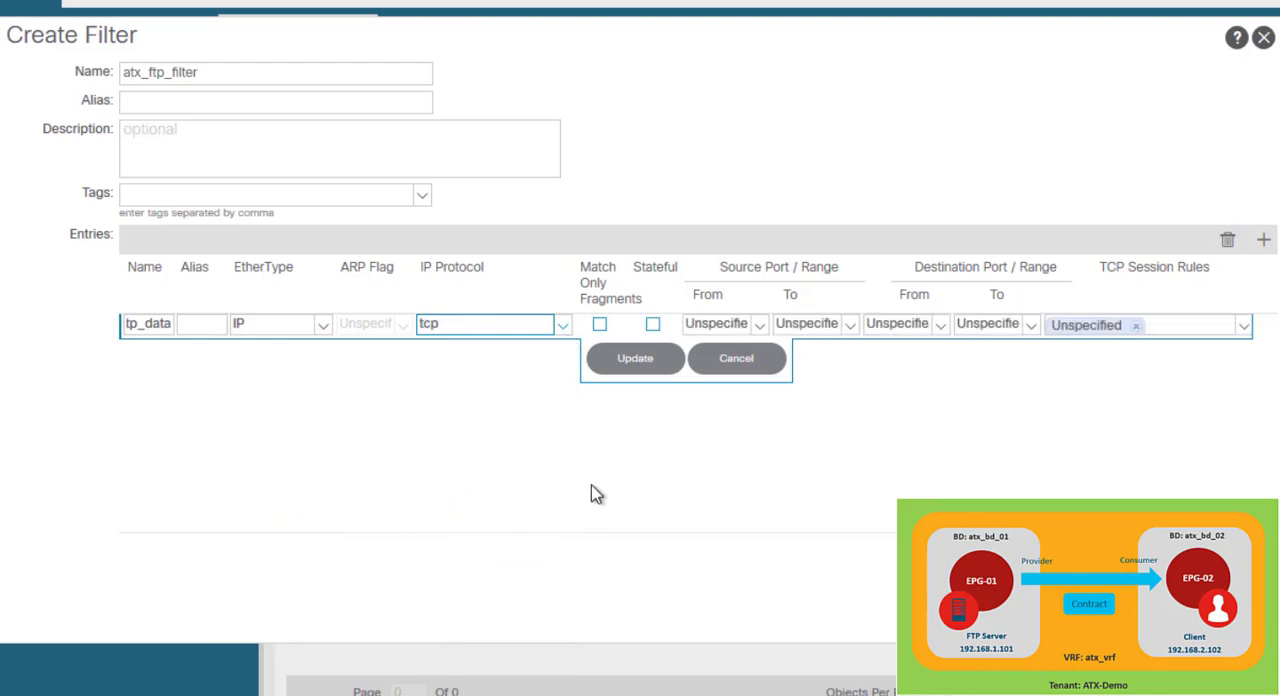
{"action": "left_click", "coordinate": [899, 324]}
{"action": "double_click", "coordinate": [899, 324]}
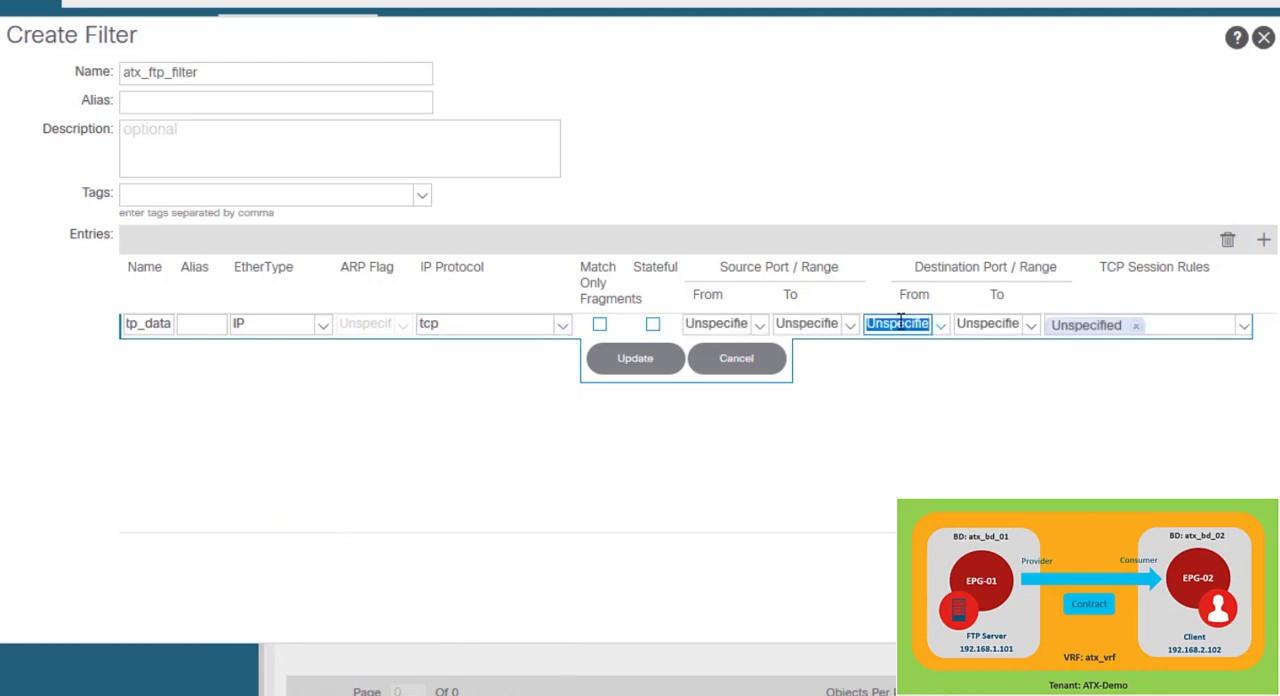
{"action": "type", "text": "20"}
{"action": "left_click", "coordinate": [985, 324]}
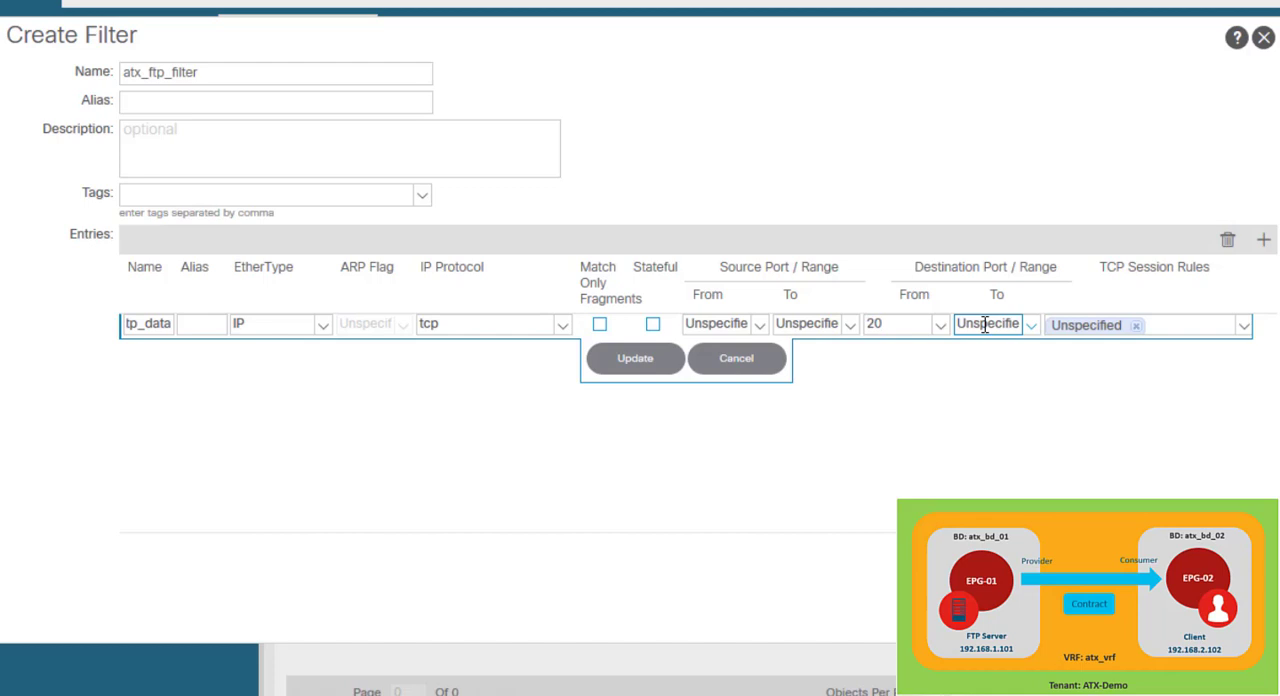
{"action": "double_click", "coordinate": [985, 324]}
{"action": "type", "text": "20"}
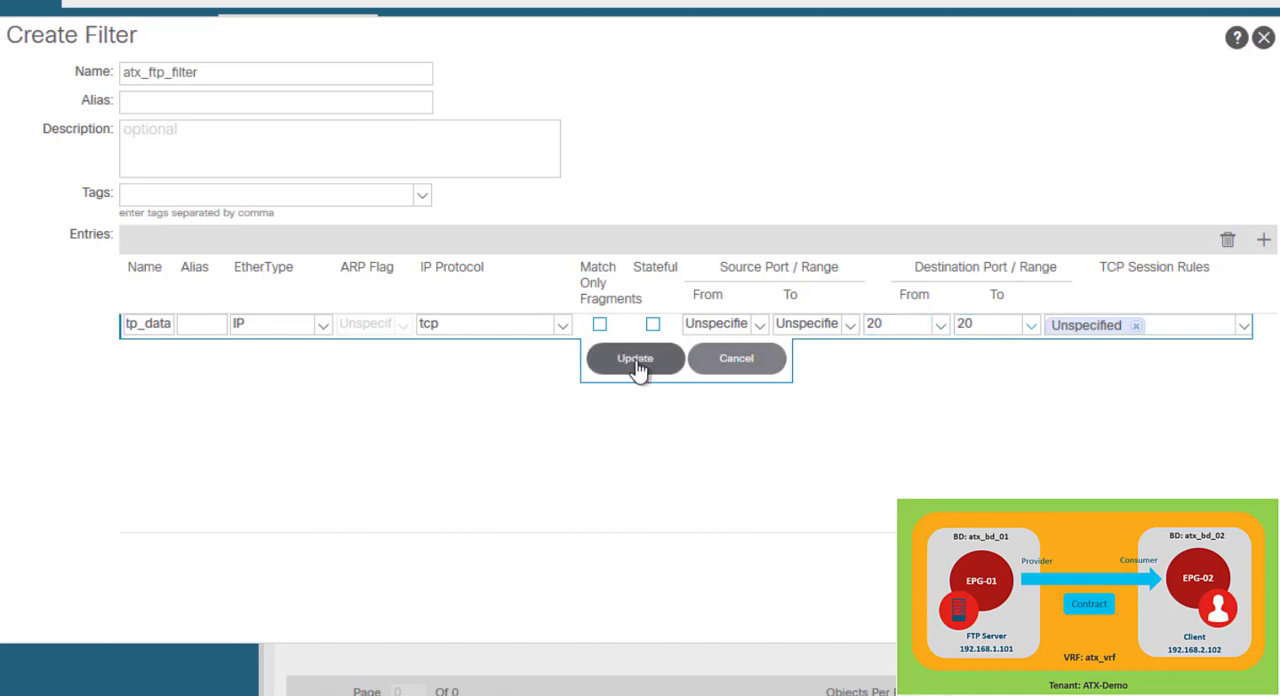
{"action": "left_click", "coordinate": [635, 358]}
Step: Add a second entry with EtherType IP, protocol tcp and destination port range 21–21
{"action": "left_click", "coordinate": [1263, 240]}
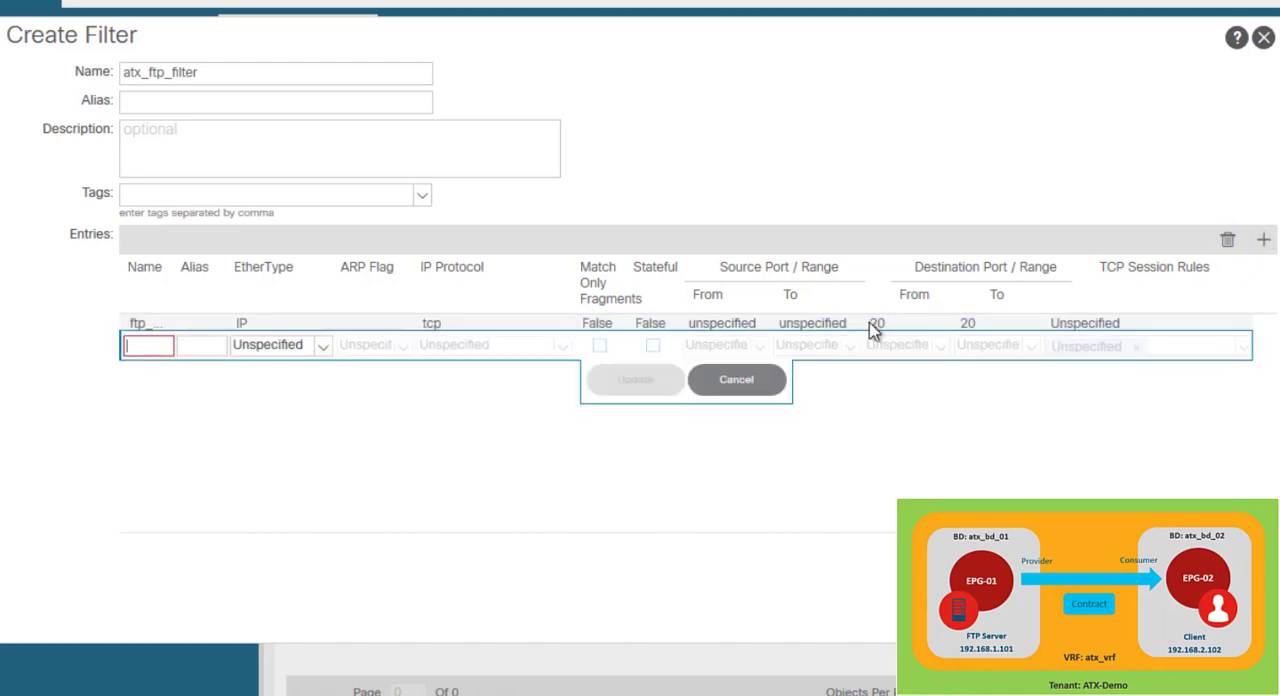
{"action": "type", "text": "ftp"}
{"action": "type", "text": "cmd"}
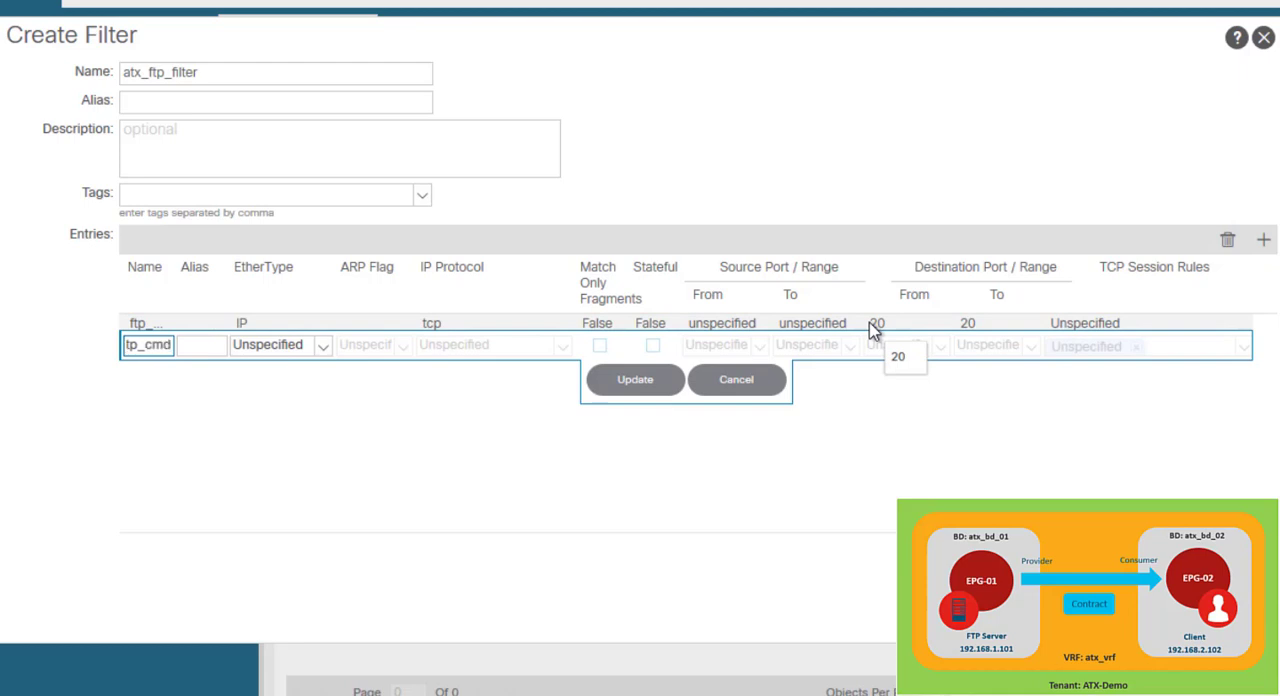
{"action": "left_click", "coordinate": [322, 345]}
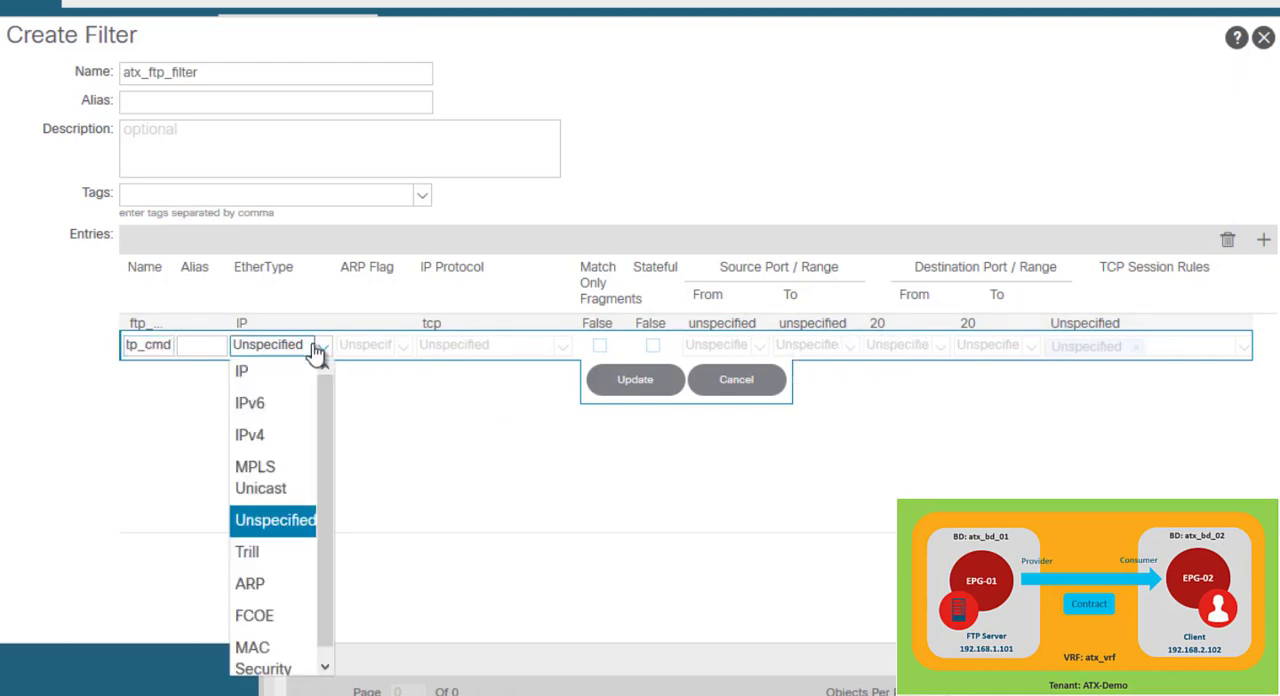
{"action": "left_click", "coordinate": [241, 371]}
{"action": "left_click", "coordinate": [562, 345]}
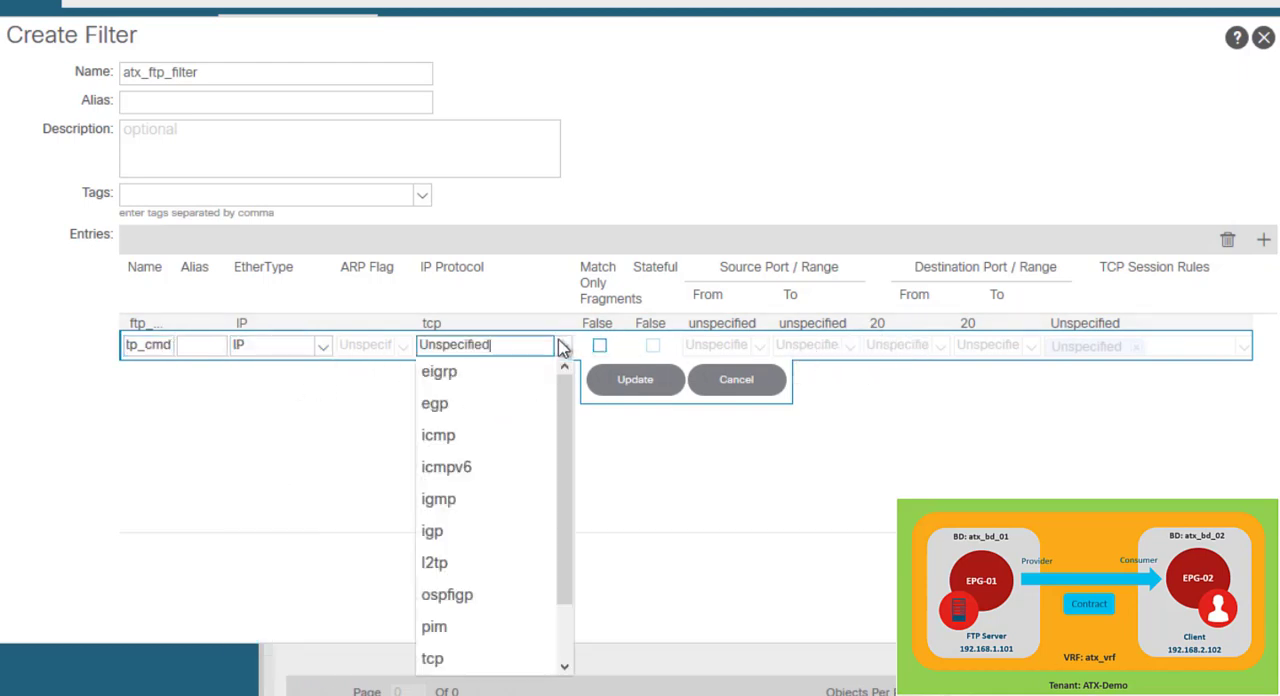
{"action": "left_click", "coordinate": [460, 668]}
{"action": "left_click", "coordinate": [900, 346]}
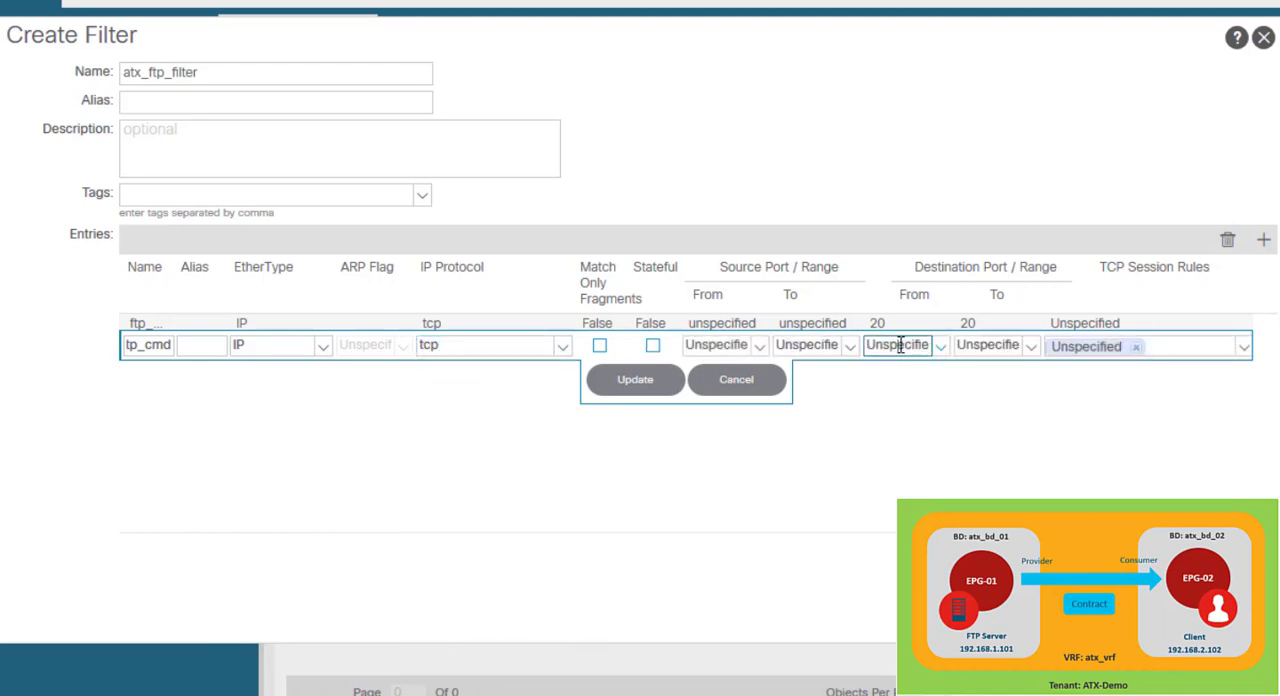
{"action": "type", "text": "21"}
{"action": "left_click", "coordinate": [987, 346]}
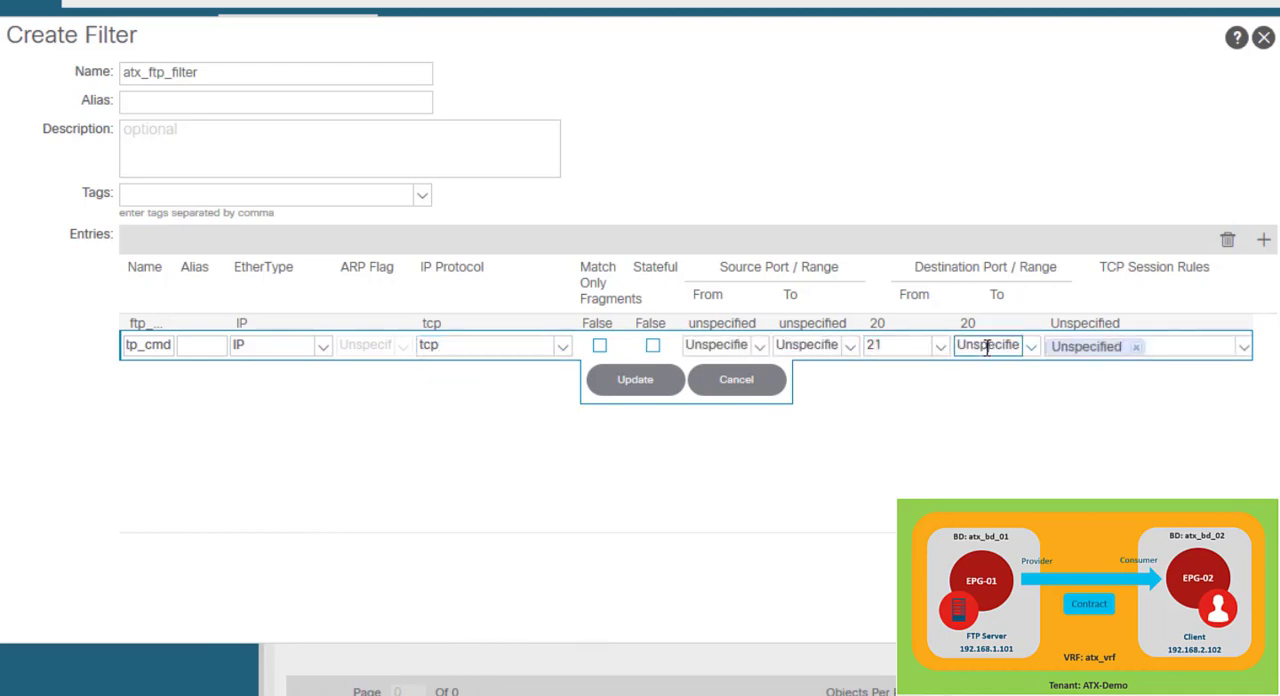
{"action": "type", "text": "21"}
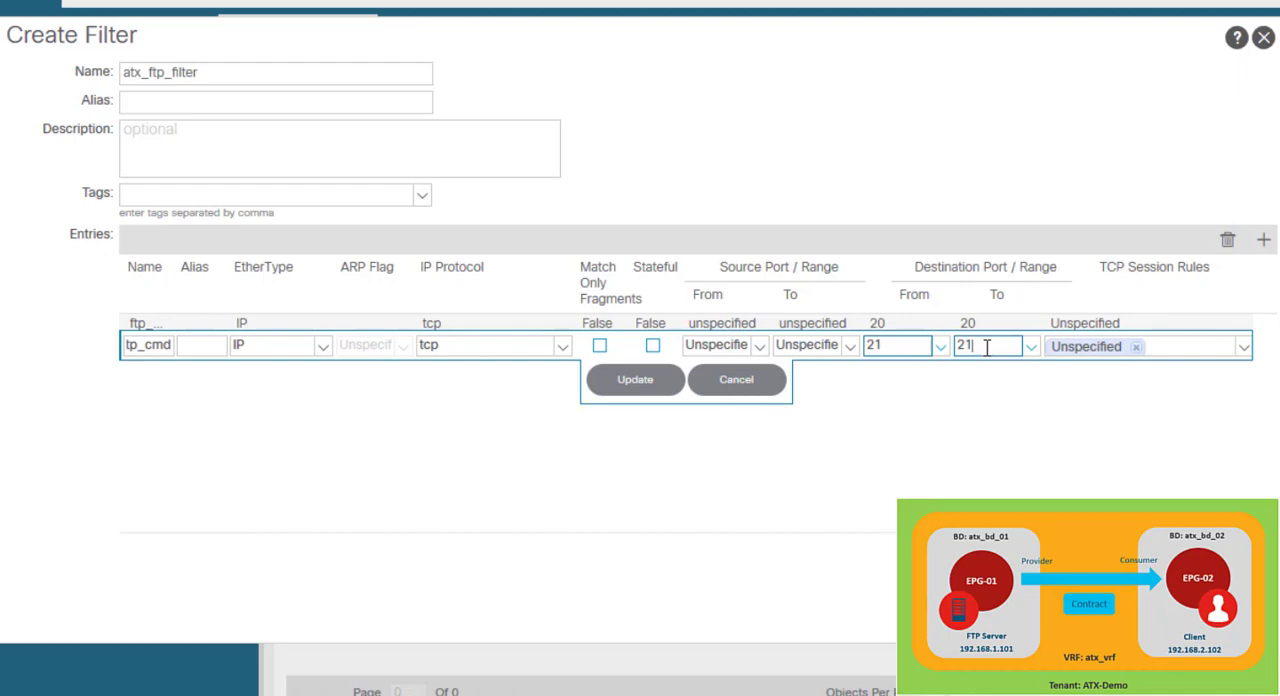
{"action": "left_click", "coordinate": [648, 382]}
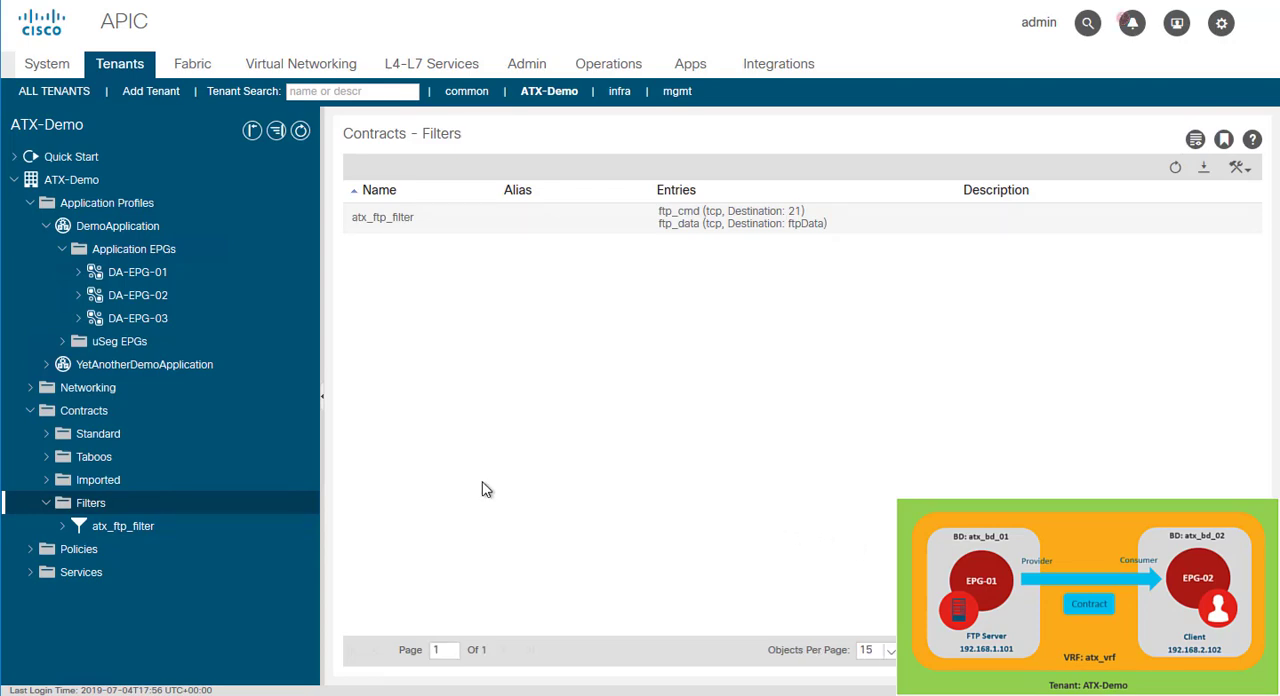
Step: Begin creating a new standard contract under ATX-Demo's Contracts branch
{"action": "left_click", "coordinate": [98, 440]}
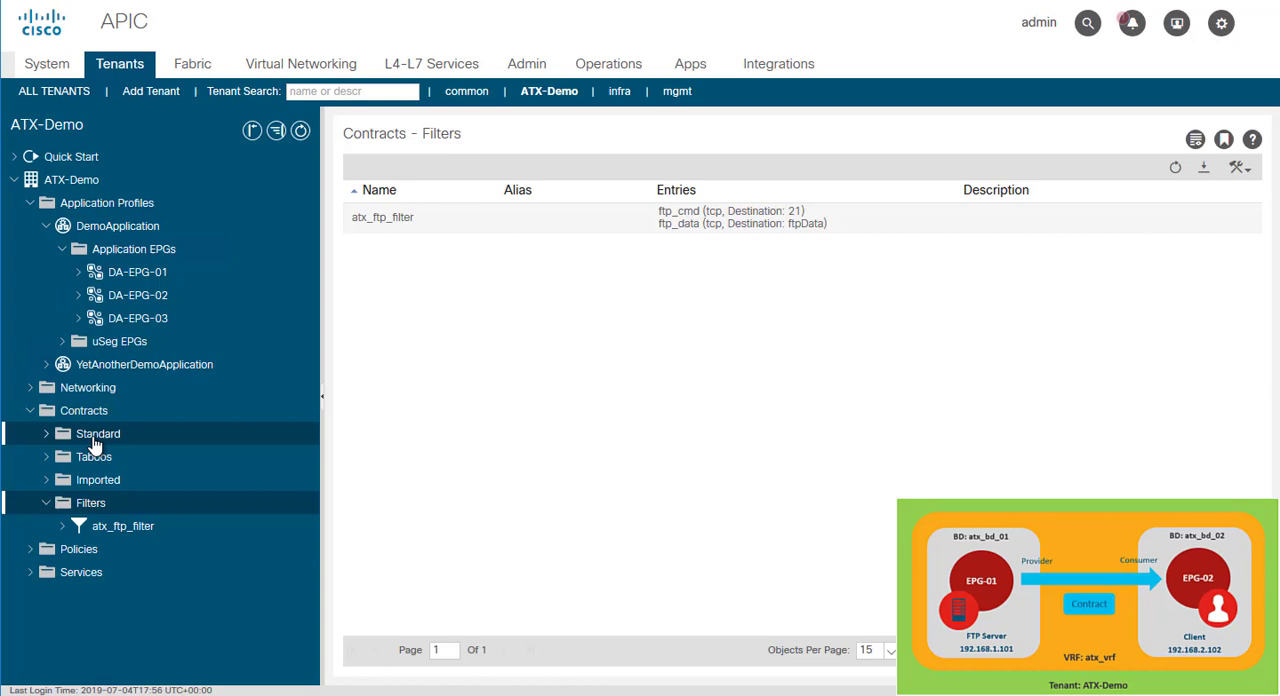
{"action": "right_click", "coordinate": [95, 440]}
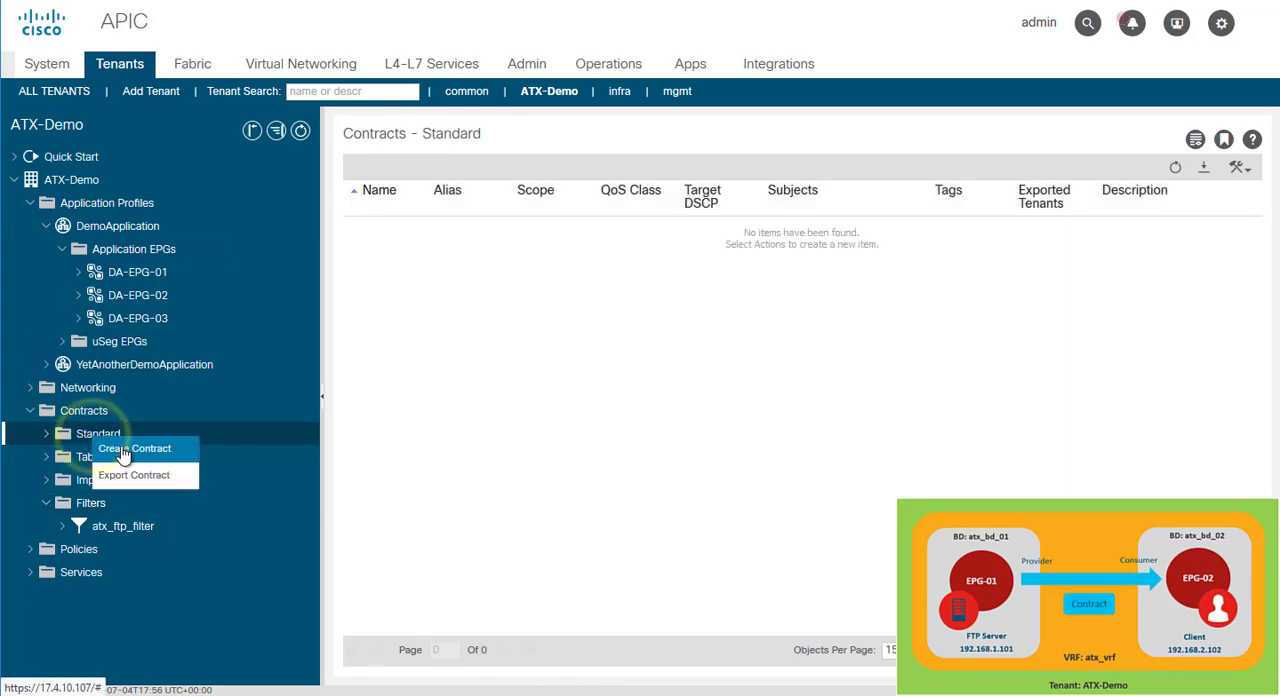
{"action": "left_click", "coordinate": [134, 448]}
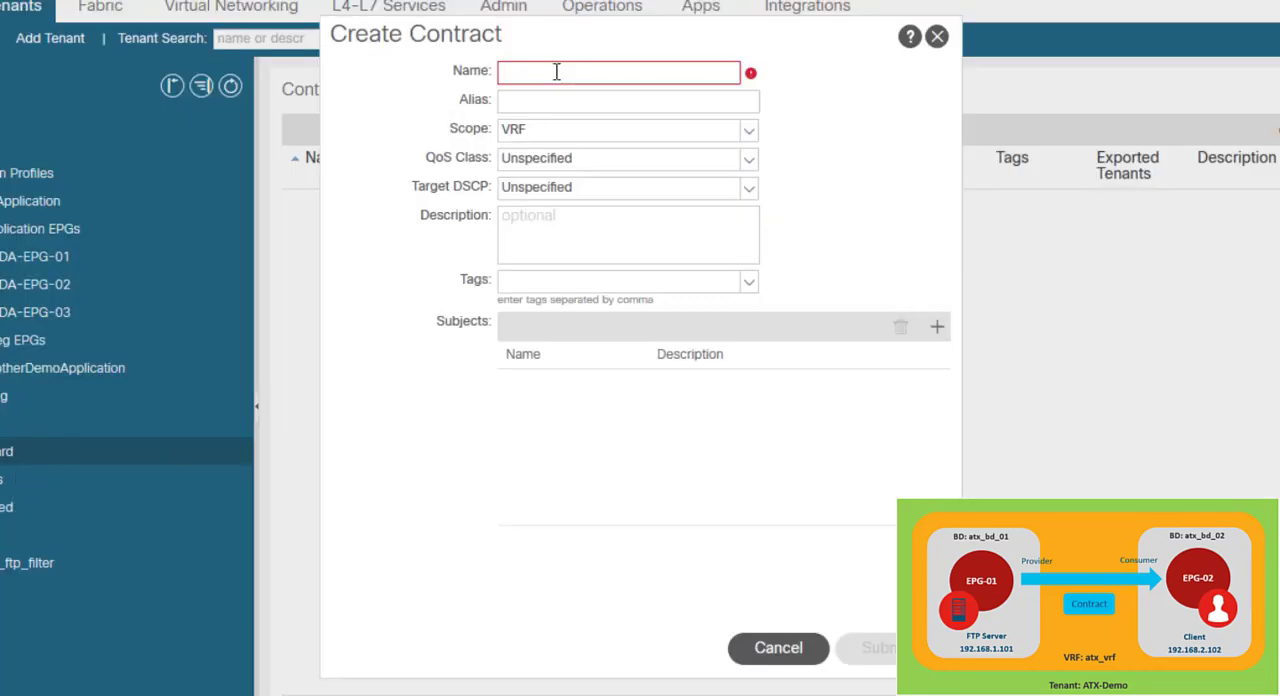
{"action": "type", "text": "atx"}
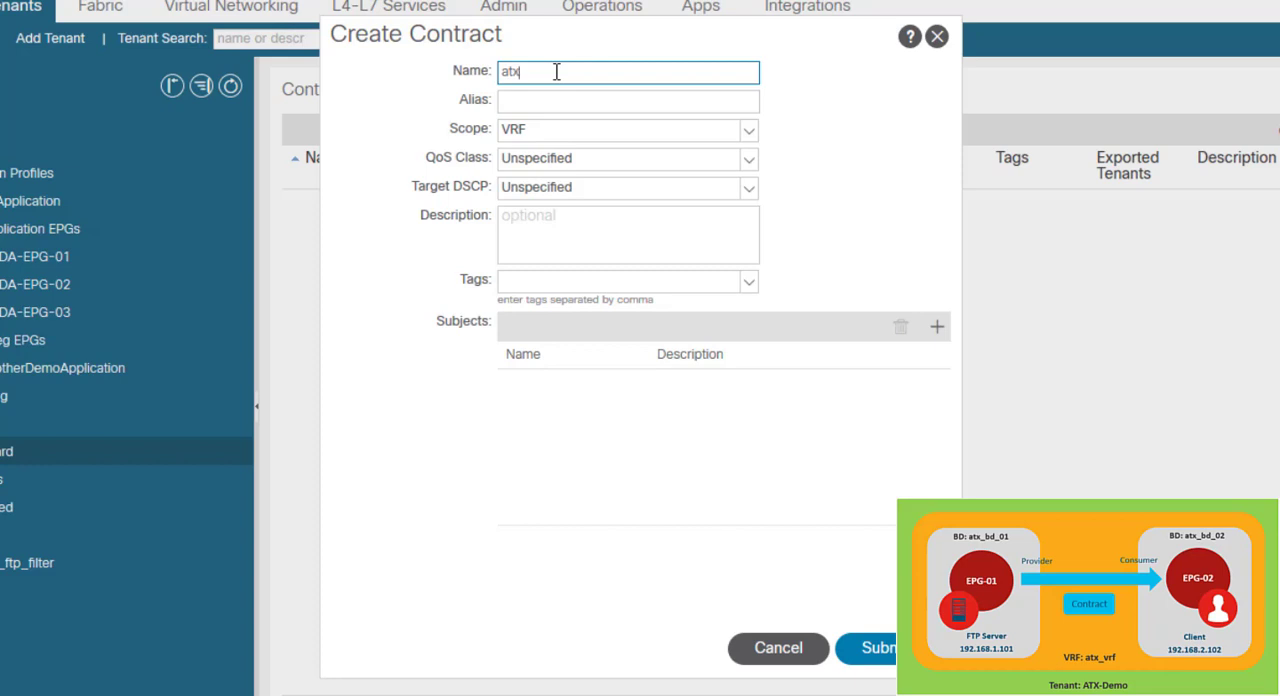
{"action": "type", "text": "_permit_"}
{"action": "type", "text": "ftp"}
Step: Add subject atx_ftp with permit filter atx_ftp_filter and submit contract atx_permit_ftp
{"action": "left_click", "coordinate": [937, 326]}
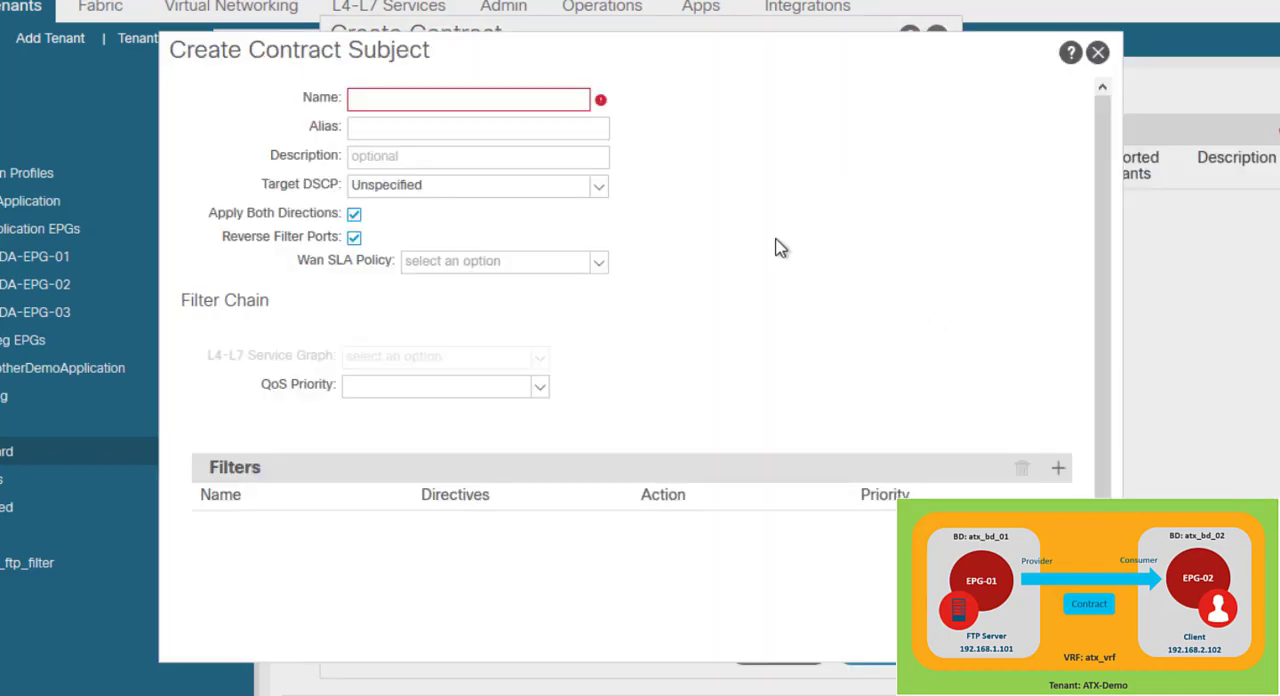
{"action": "left_click", "coordinate": [427, 97]}
{"action": "type", "text": "atx_f"}
{"action": "type", "text": "tp"}
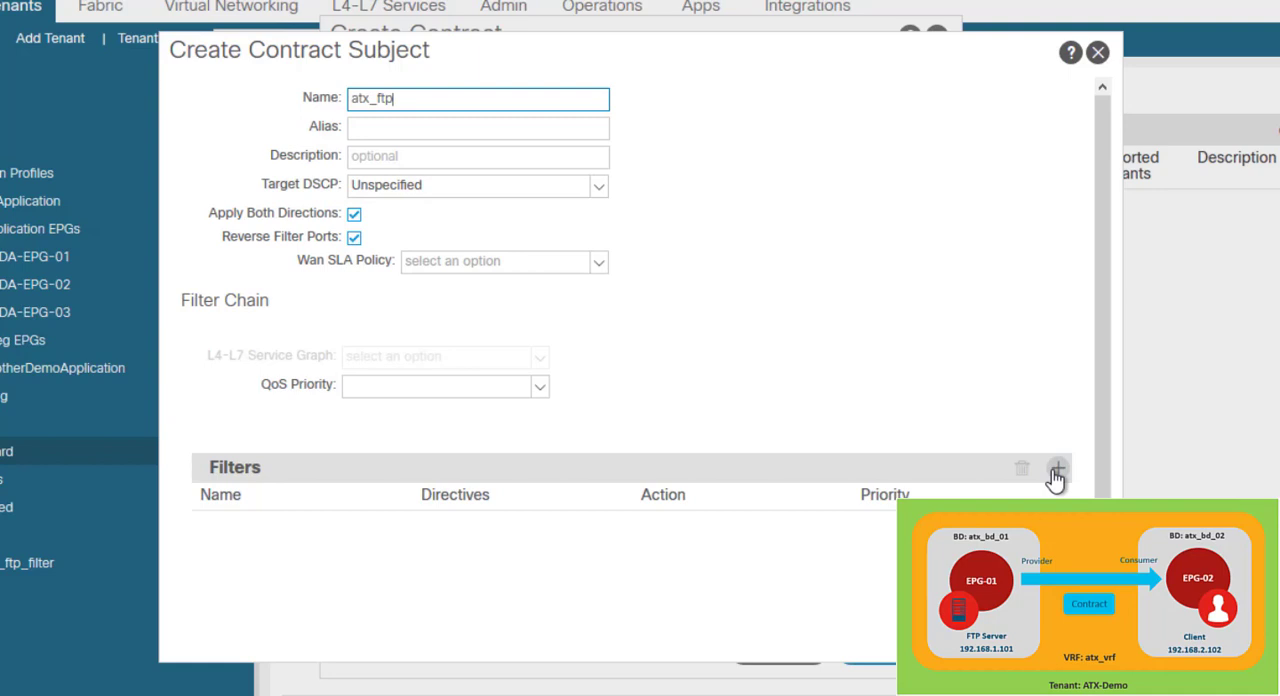
{"action": "left_click", "coordinate": [1056, 470]}
{"action": "left_click", "coordinate": [404, 522]}
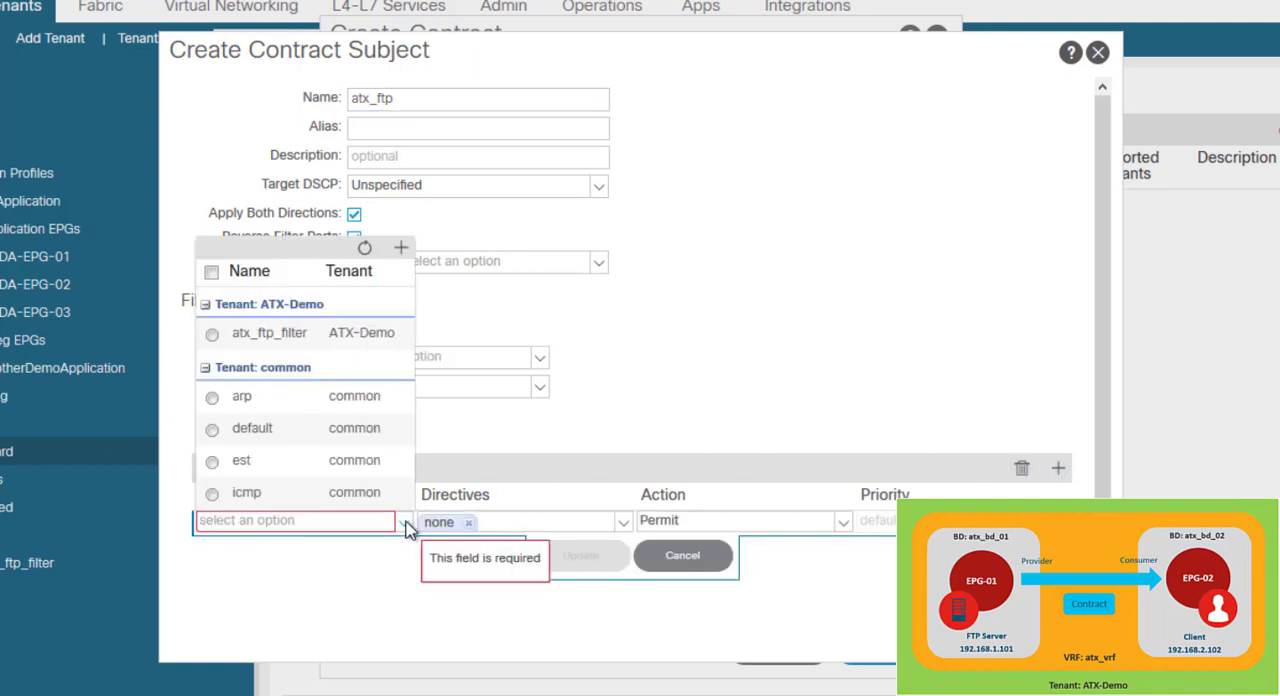
{"action": "left_click", "coordinate": [296, 333]}
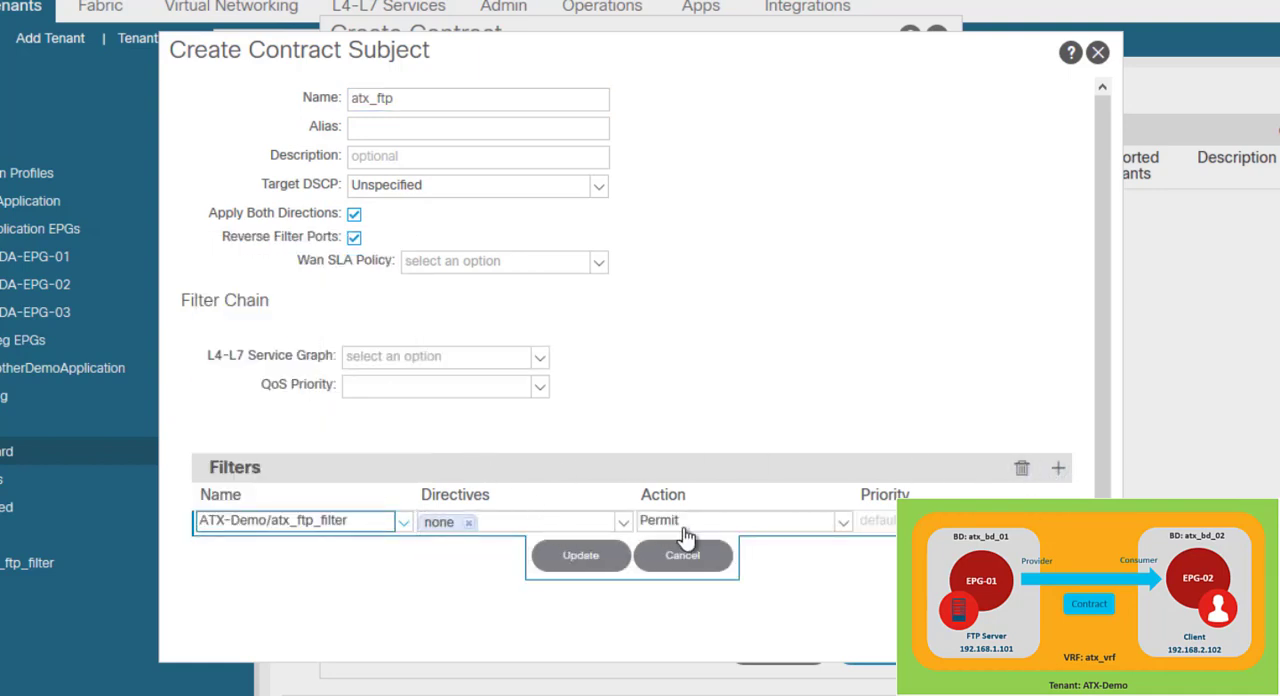
{"action": "left_click", "coordinate": [581, 555]}
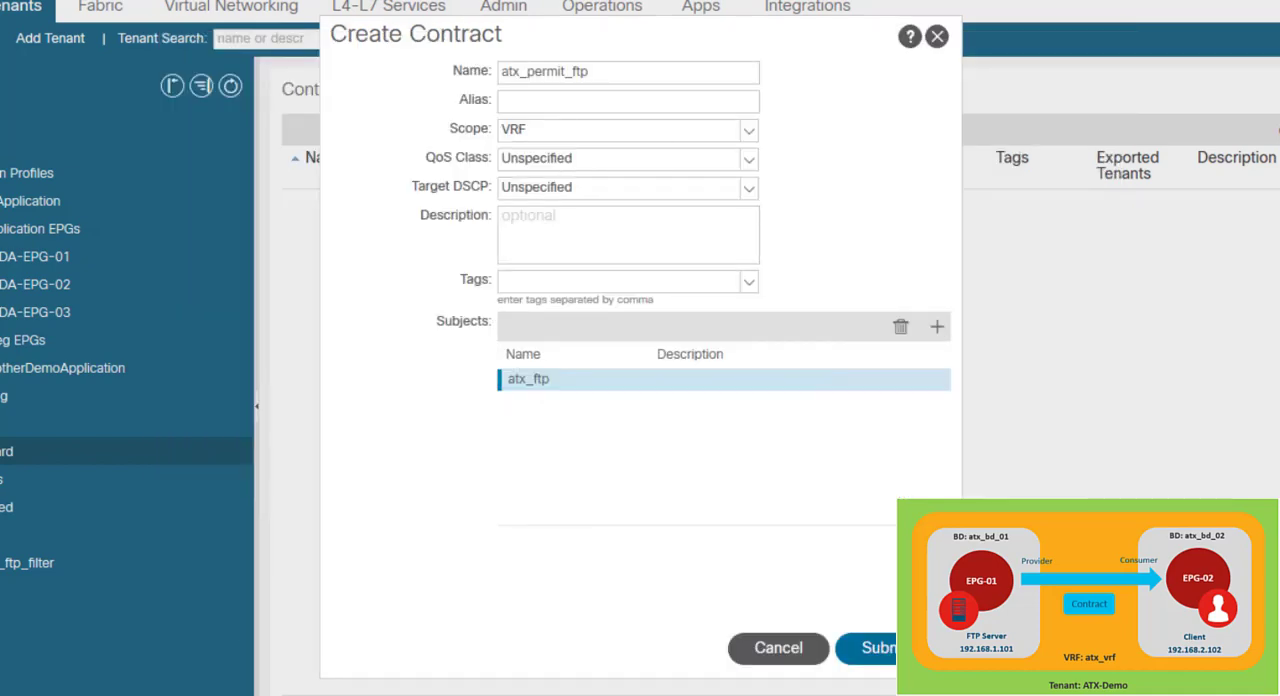
{"action": "left_click", "coordinate": [866, 650]}
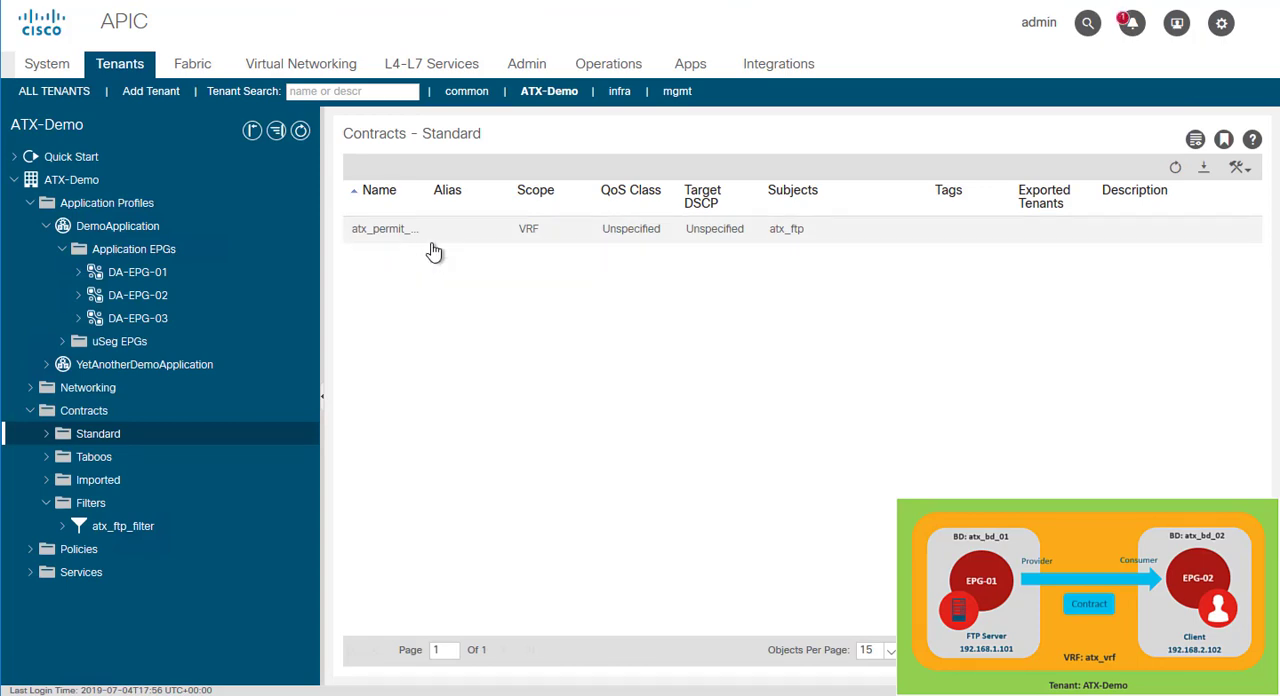
Step: View the DemoApplication profile topology and go to DA-EPG-01's contracts
{"action": "left_click", "coordinate": [163, 228]}
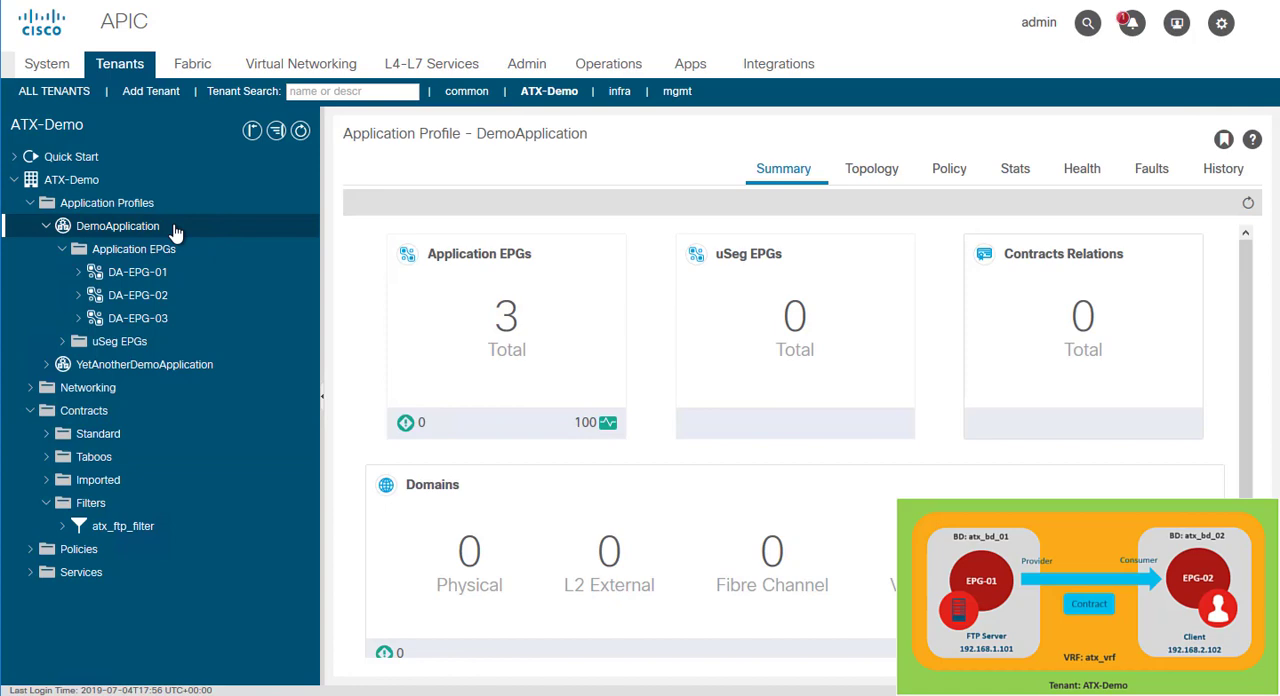
{"action": "left_click", "coordinate": [880, 176]}
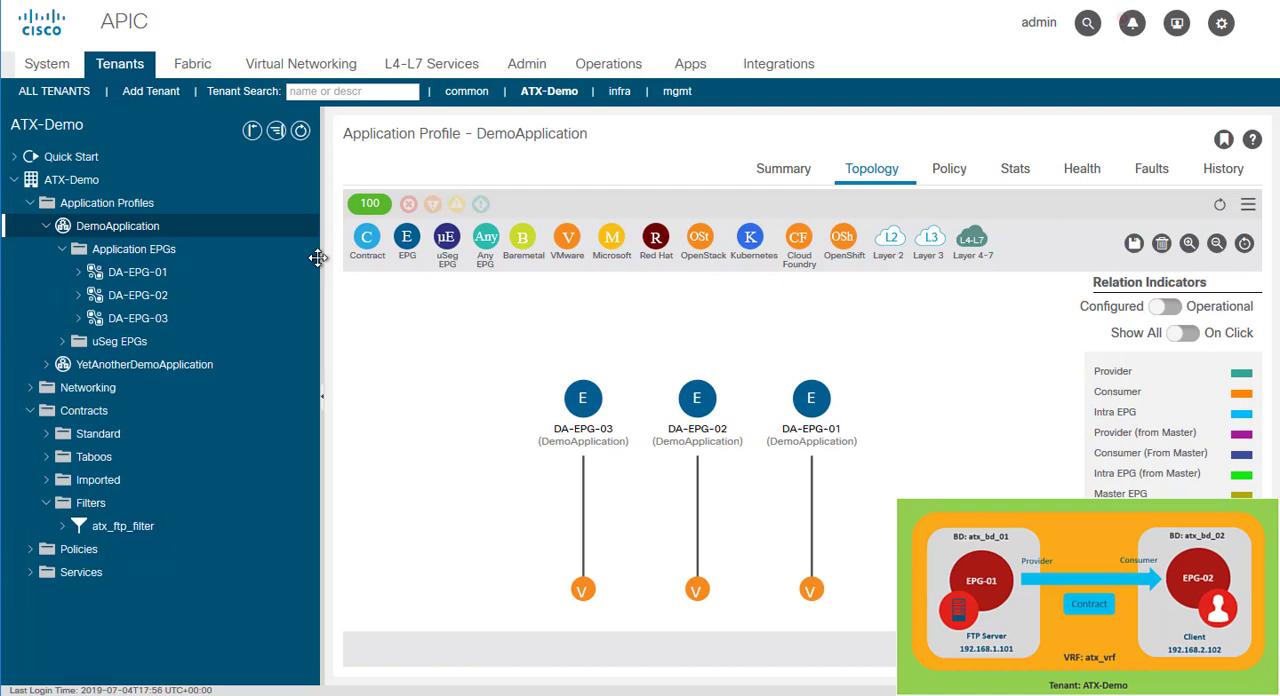
{"action": "left_click", "coordinate": [80, 272]}
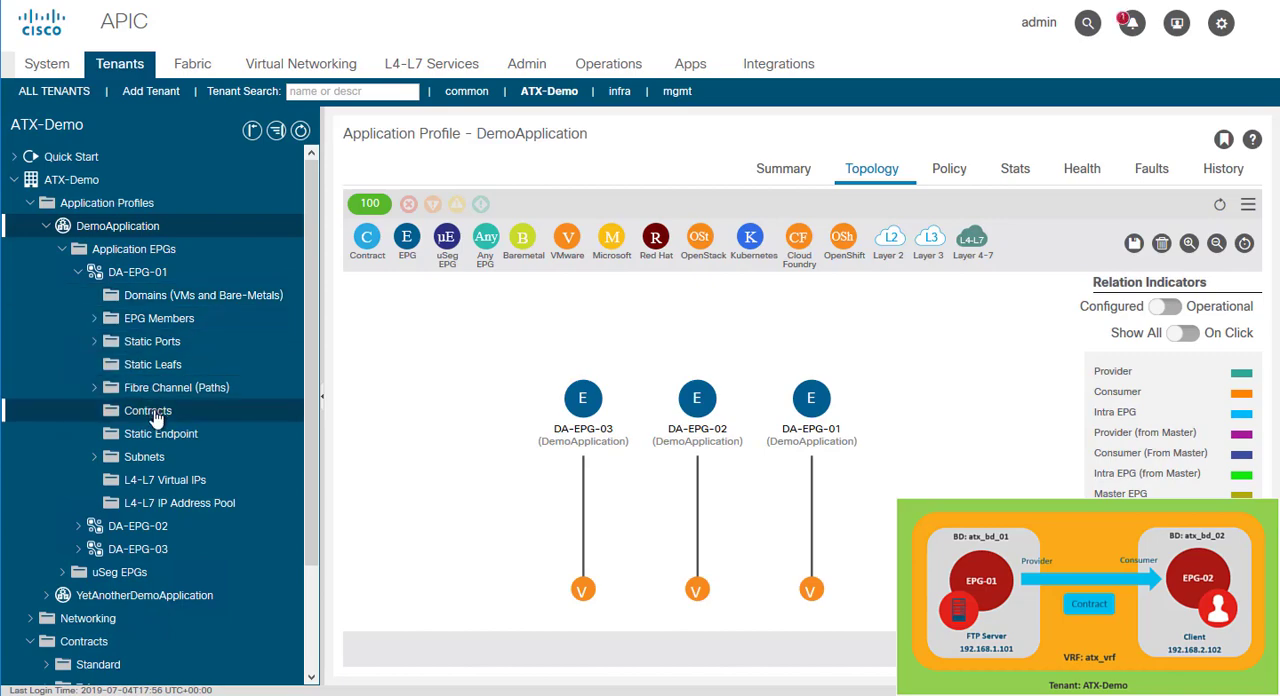
{"action": "left_click", "coordinate": [148, 410]}
Step: Add atx_permit_ftp as a provided contract on DA-EPG-01 and submit
{"action": "right_click", "coordinate": [148, 410]}
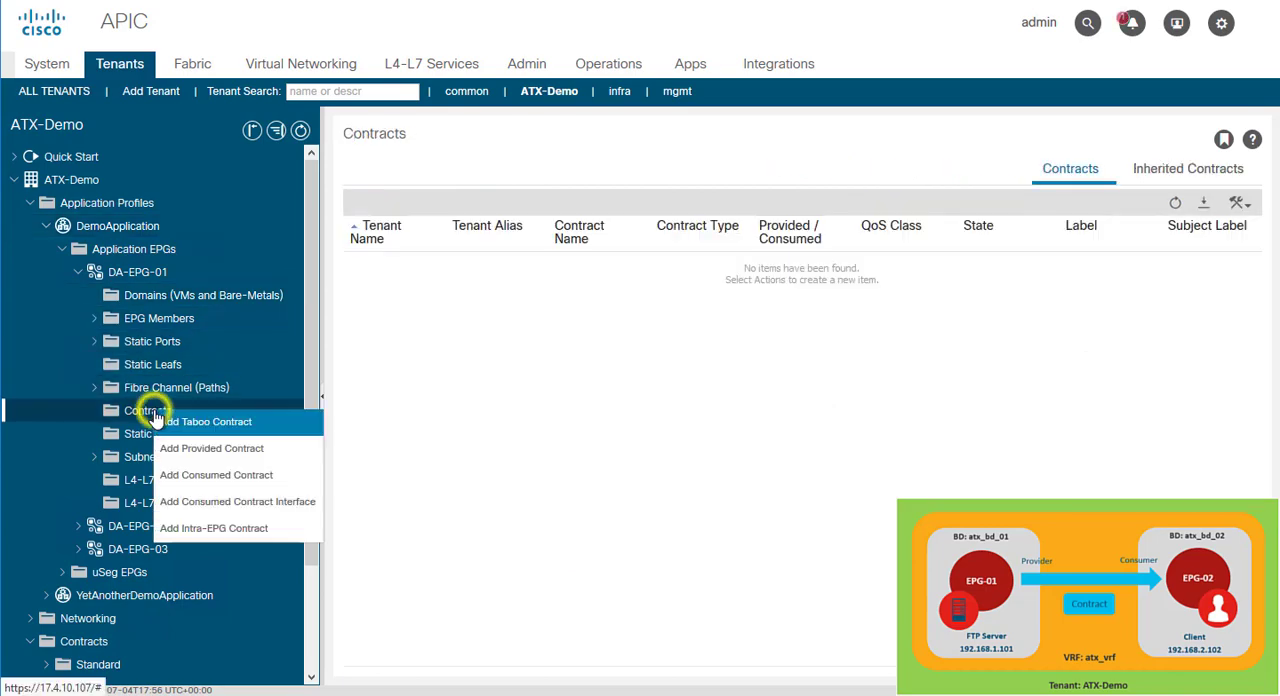
{"action": "left_click", "coordinate": [212, 448]}
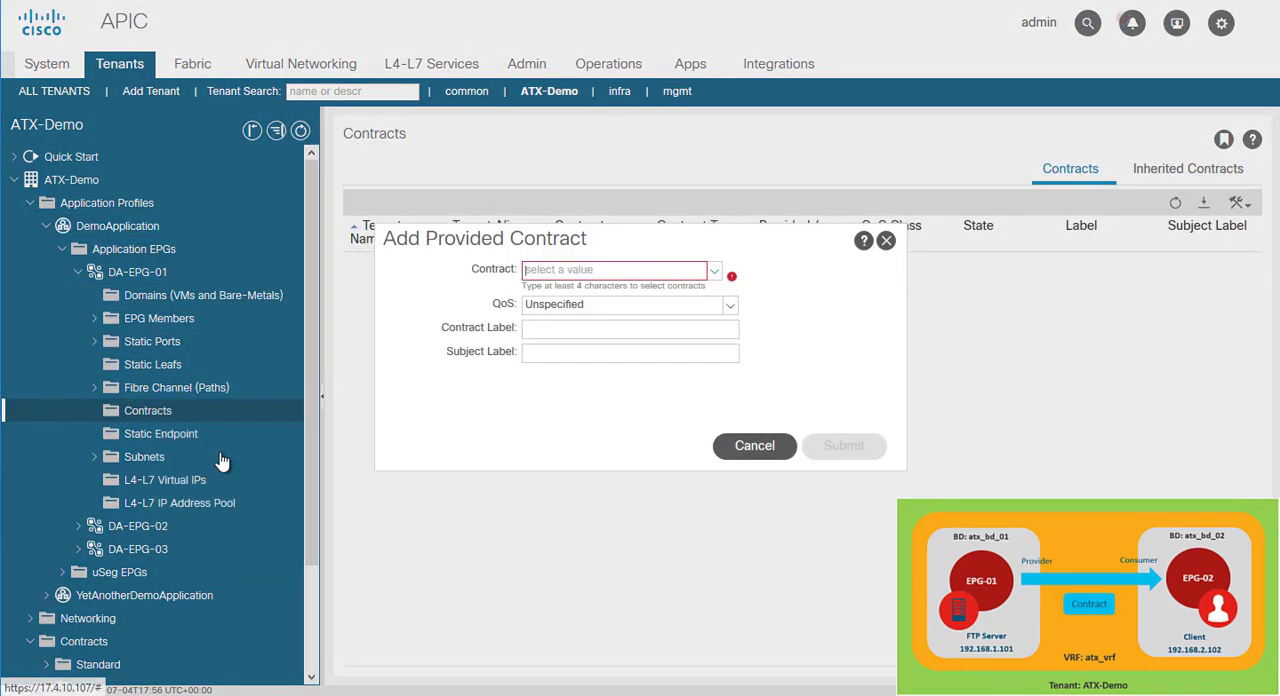
{"action": "left_click", "coordinate": [714, 270]}
{"action": "left_click", "coordinate": [644, 294]}
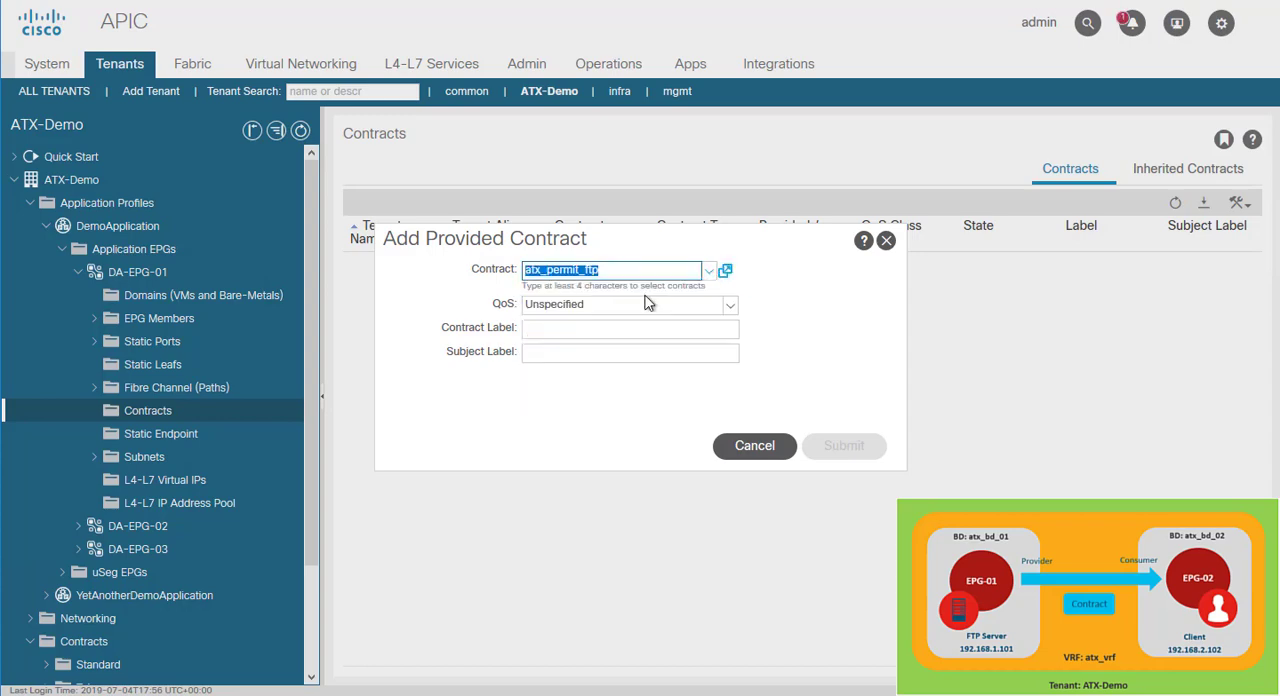
{"action": "left_click", "coordinate": [844, 446]}
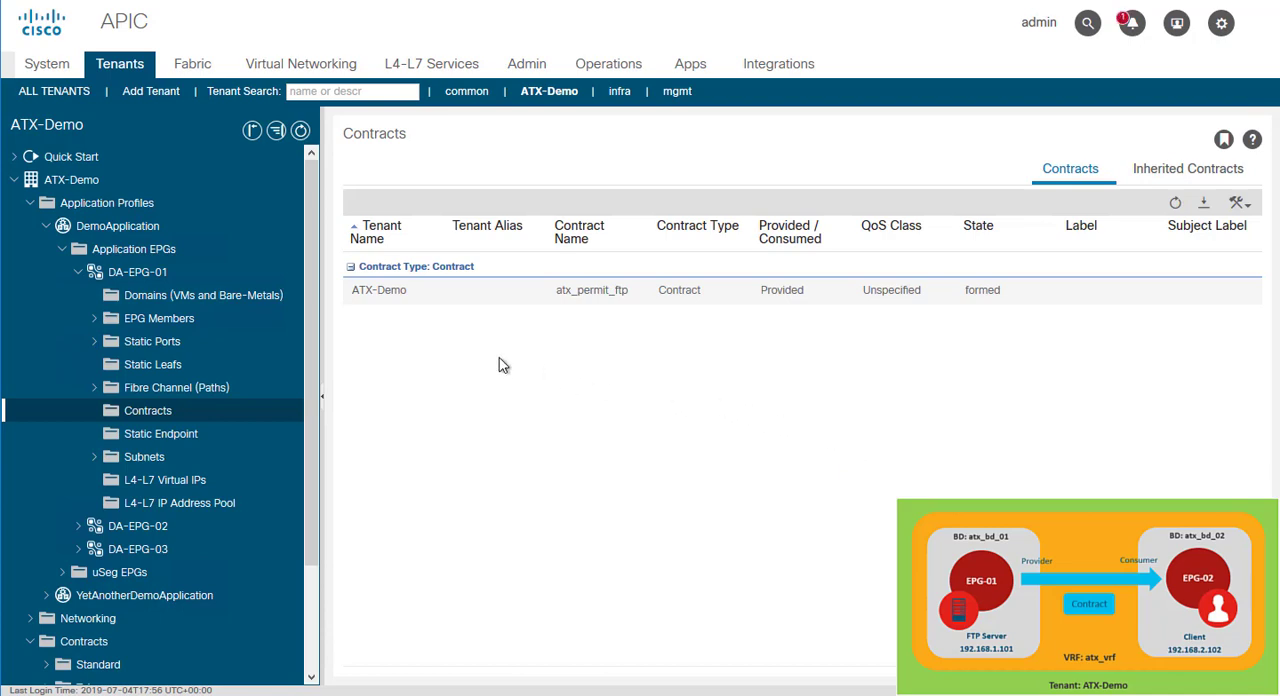
Step: Add atx_permit_ftp as a consumed contract on DA-EPG-02, submit, and collapse the EPG
{"action": "left_click", "coordinate": [79, 526]}
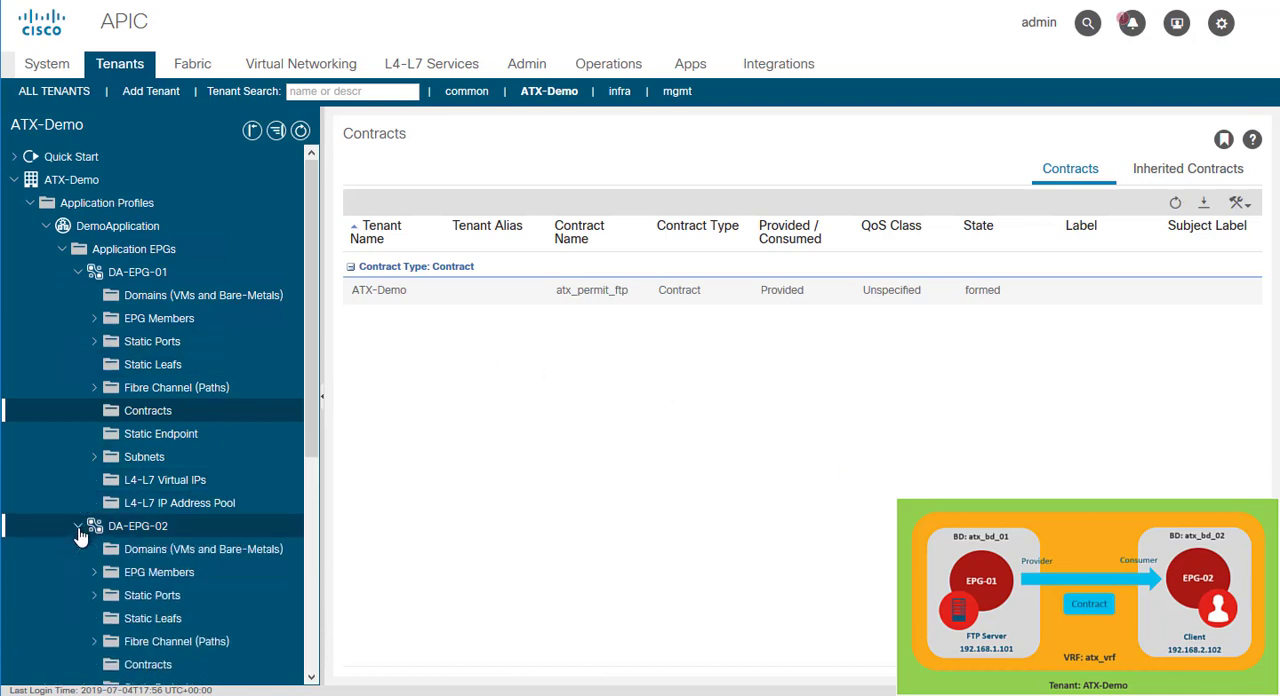
{"action": "left_click", "coordinate": [147, 664]}
{"action": "right_click", "coordinate": [147, 664]}
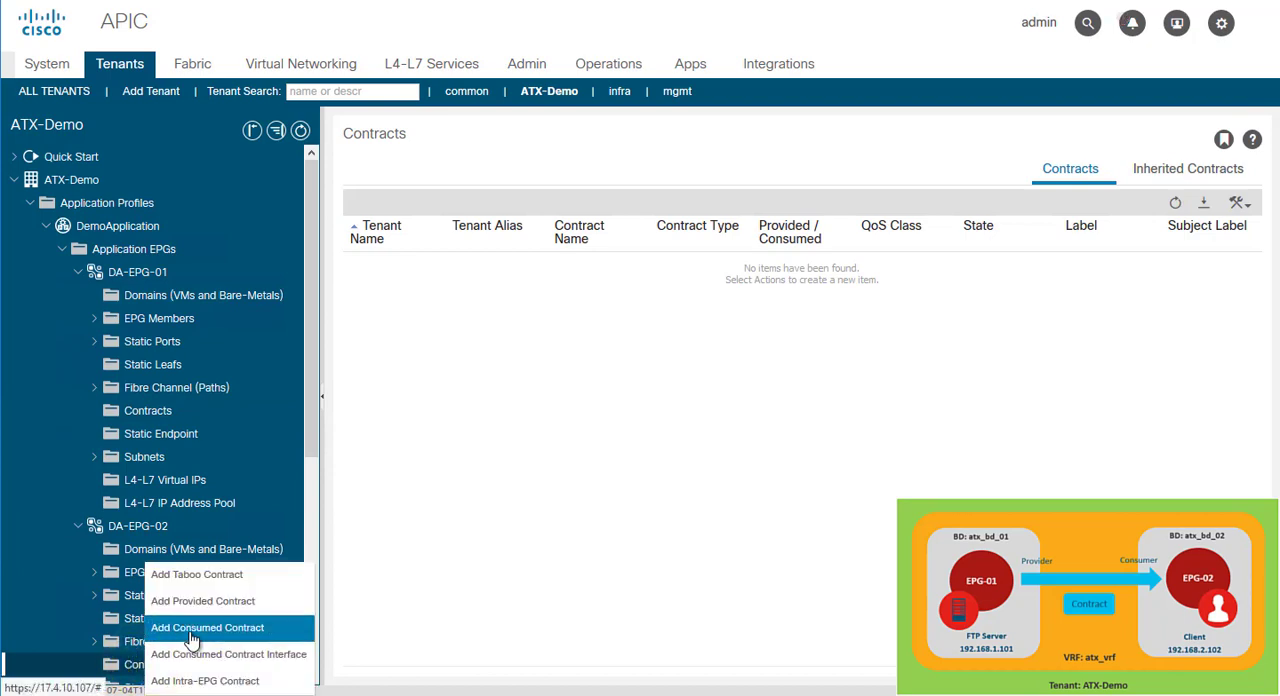
{"action": "left_click", "coordinate": [191, 632]}
{"action": "left_click", "coordinate": [715, 272]}
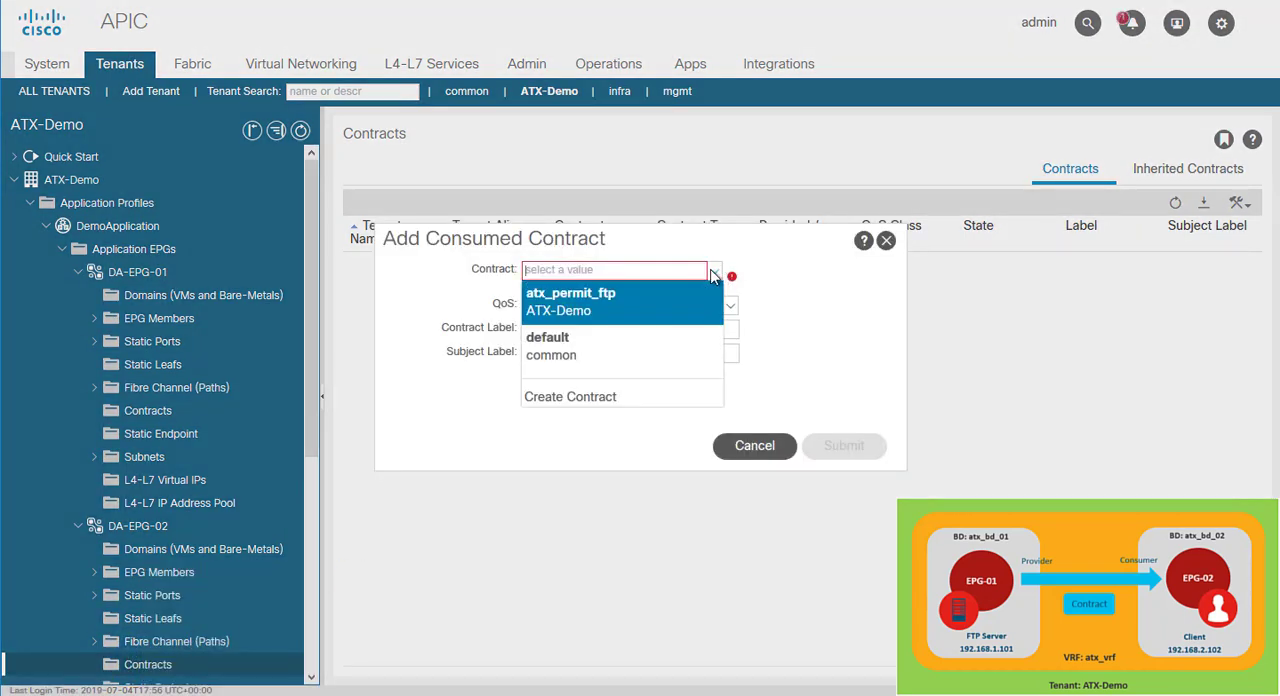
{"action": "left_click", "coordinate": [651, 296]}
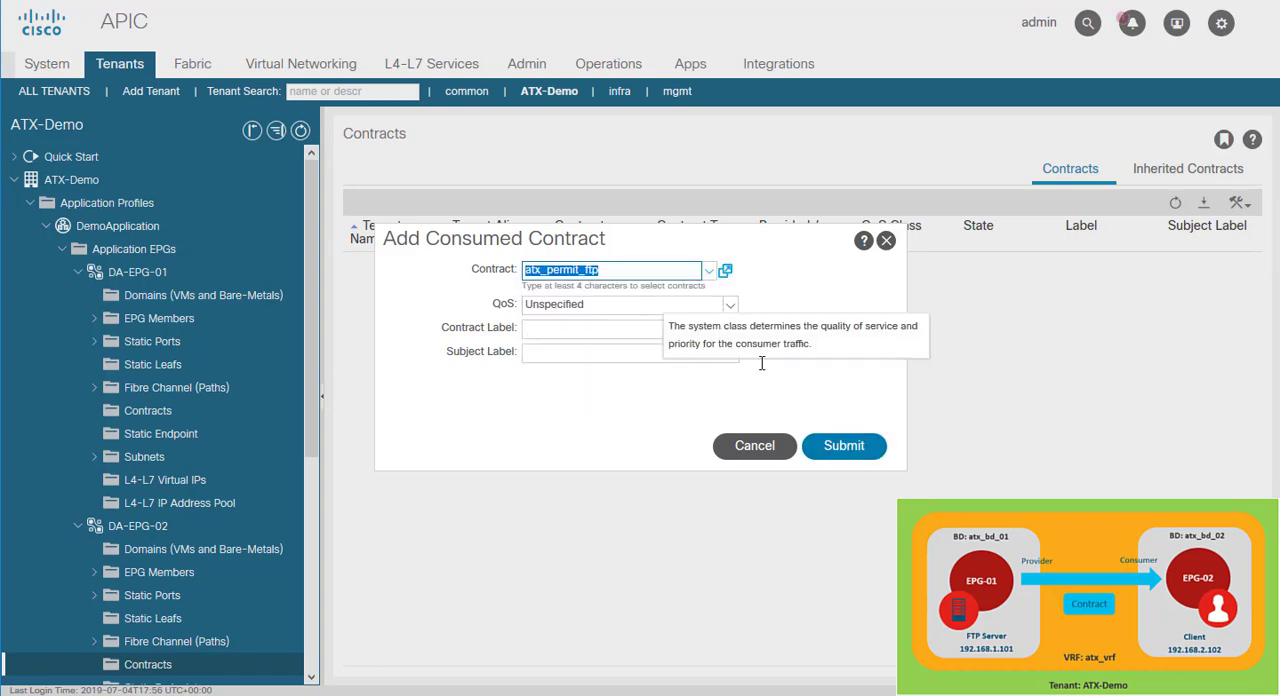
{"action": "left_click", "coordinate": [843, 445]}
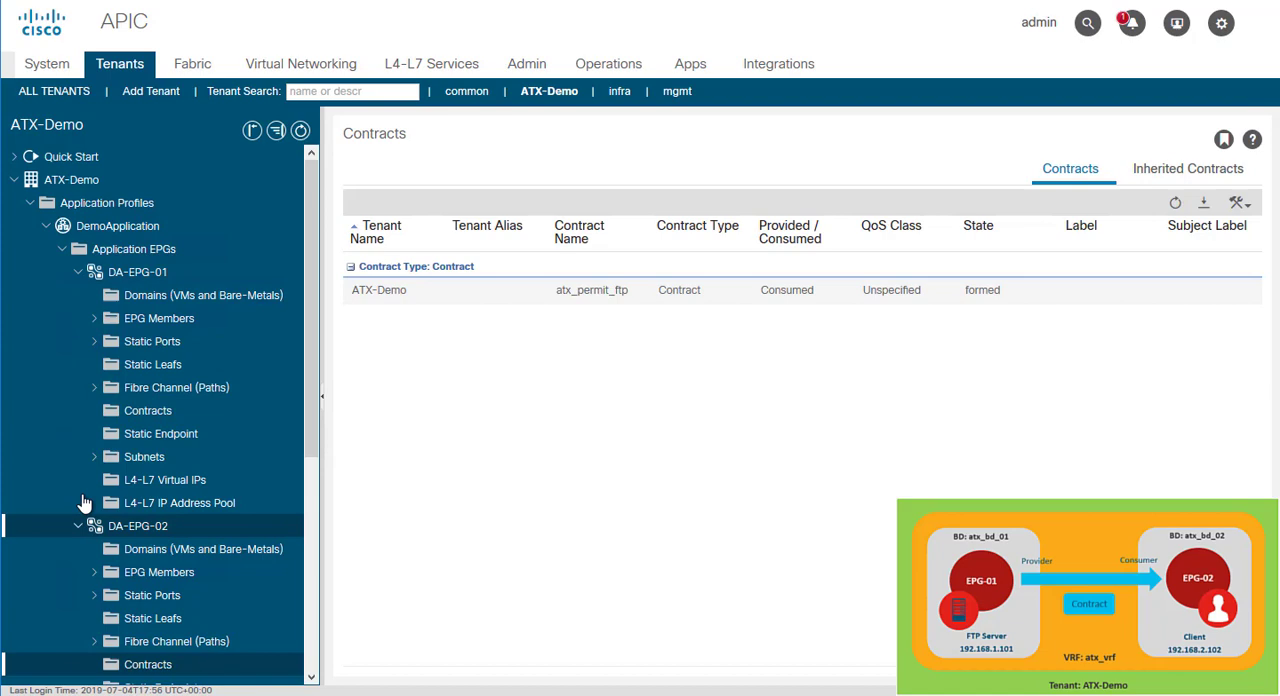
{"action": "left_click", "coordinate": [79, 526]}
Step: Show the DemoApplication topology with atx_permit_ftp linking provider DA-EPG-01 and consumer DA-EPG-02
{"action": "left_click", "coordinate": [78, 272]}
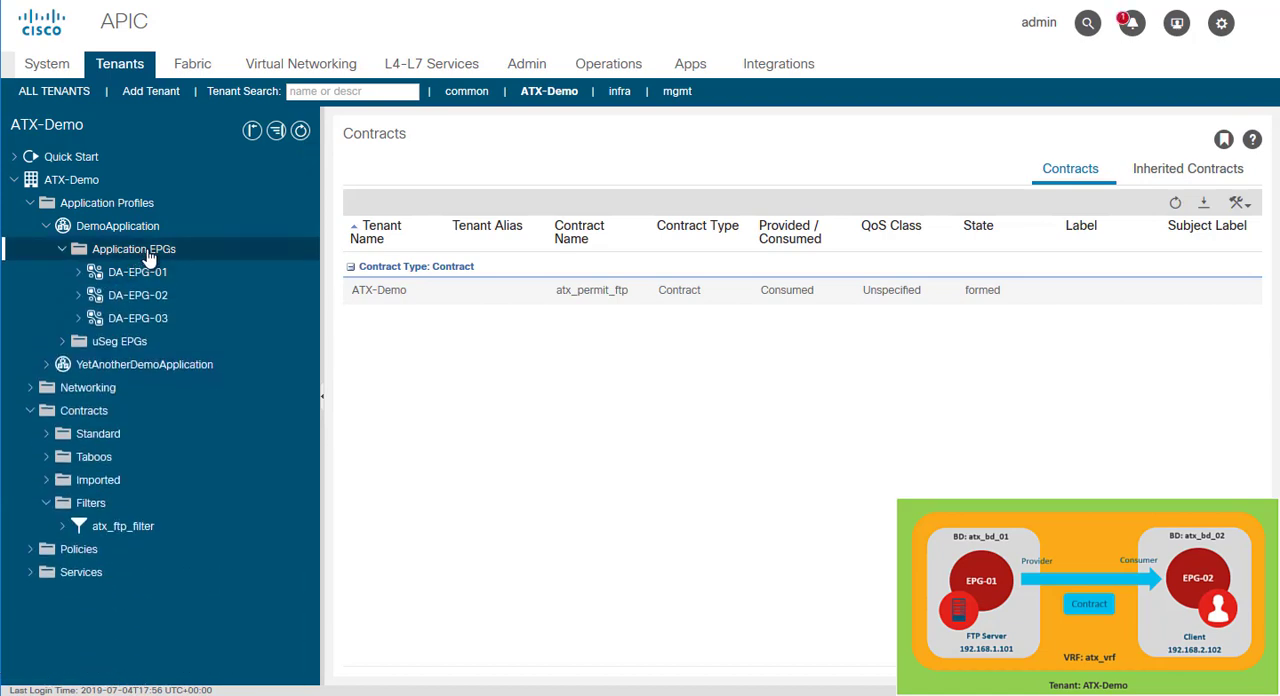
{"action": "left_click", "coordinate": [134, 249]}
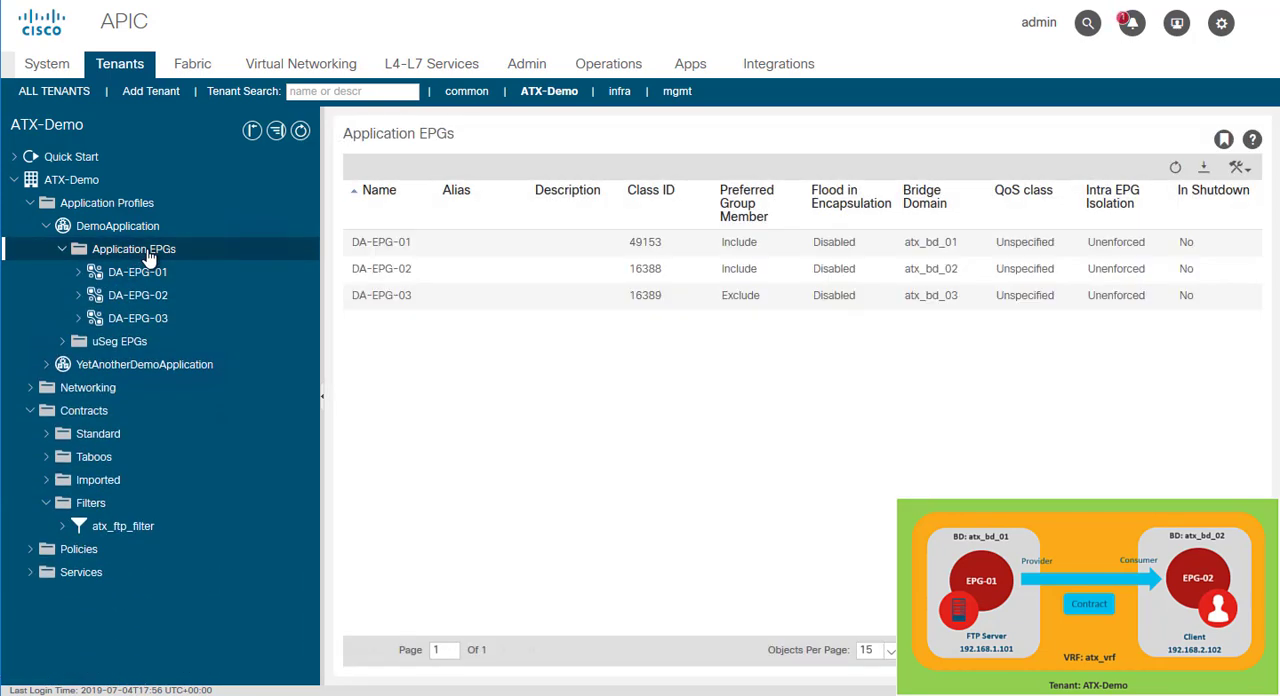
{"action": "left_click", "coordinate": [118, 226]}
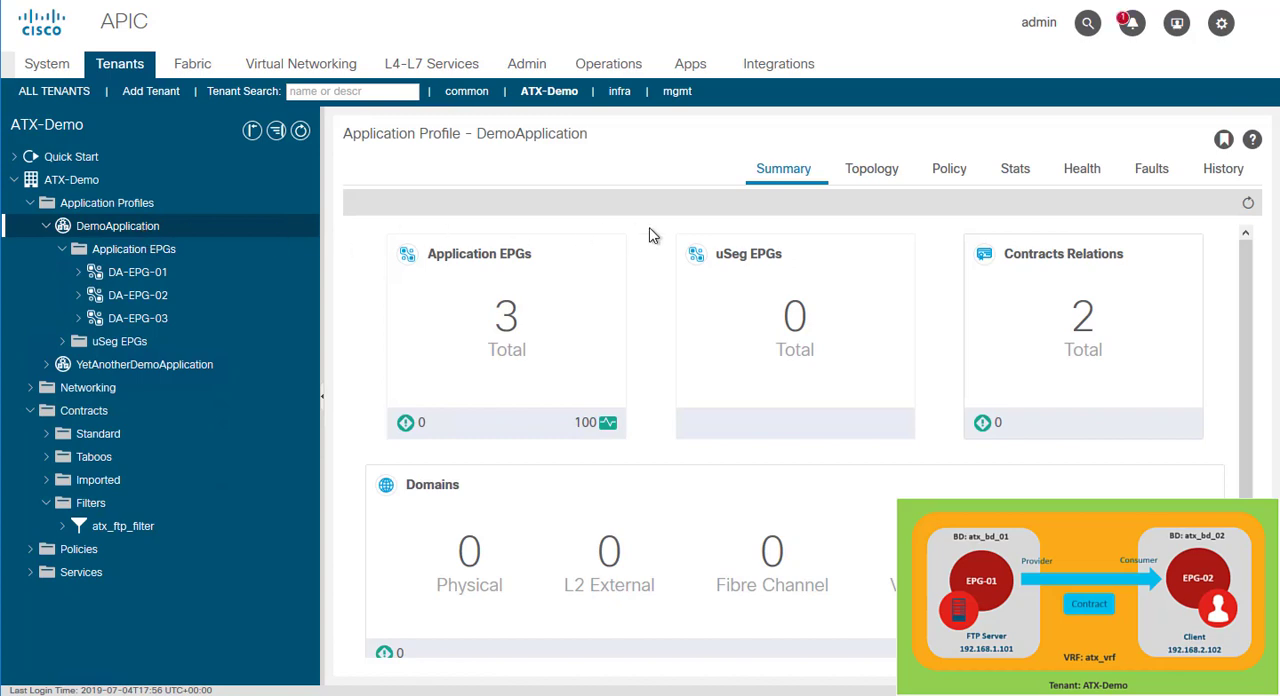
{"action": "left_click", "coordinate": [872, 176]}
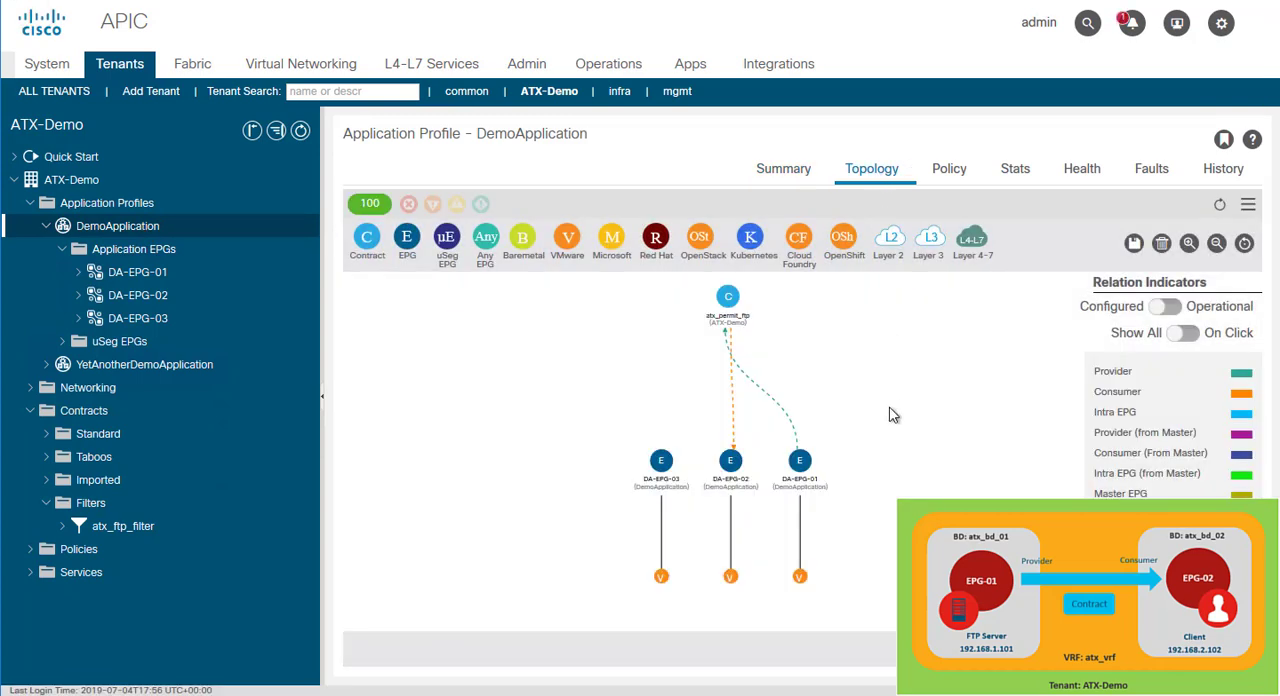
{"action": "scroll", "coordinate": [893, 414], "scroll_direction": "up", "scroll_amount": 3}
{"action": "left_click_drag", "start_coordinate": [761, 357], "coordinate": [937, 434]}
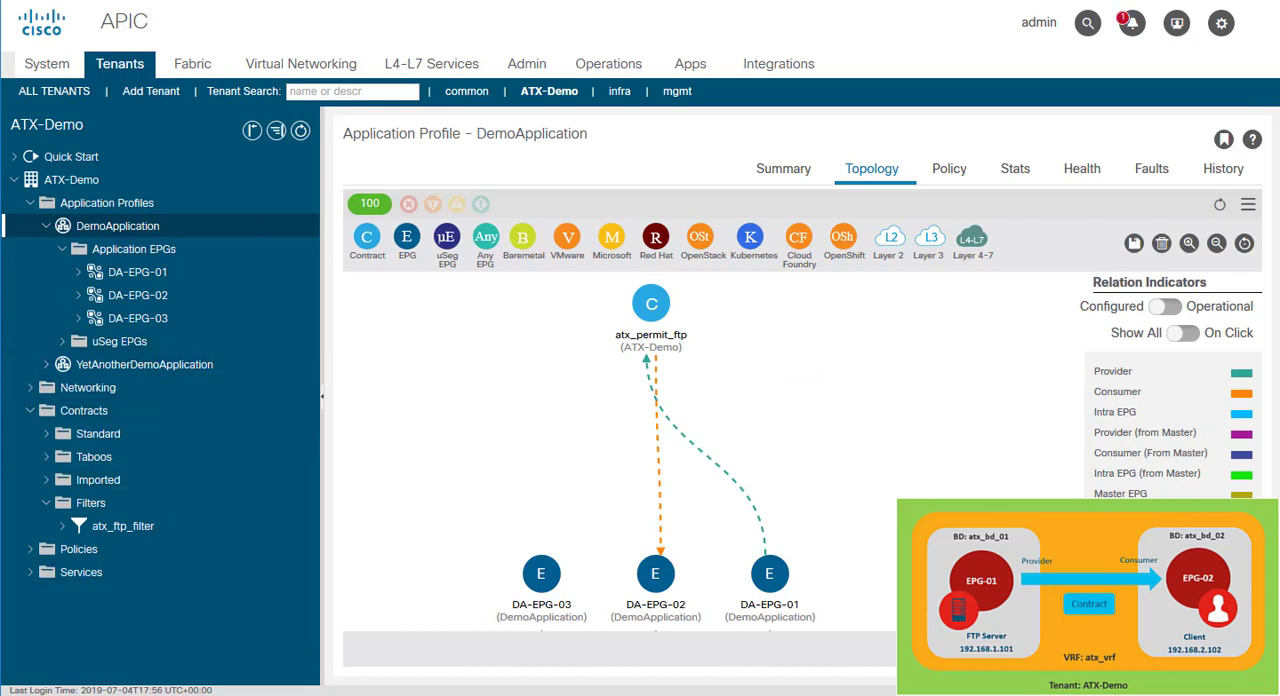
Step: Start a live Wireshark capture on atx_epg02's Ethernet interface and return to the client desktop
{"action": "left_click", "coordinate": [278, 619]}
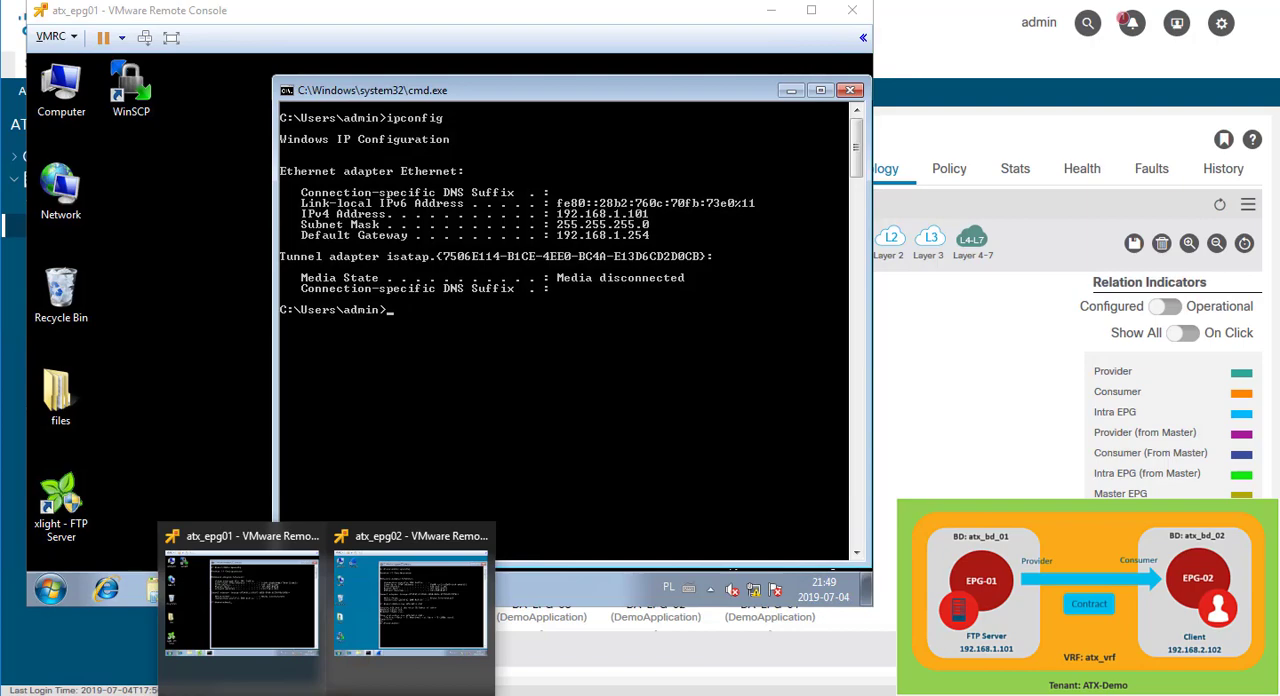
{"action": "left_click", "coordinate": [410, 608]}
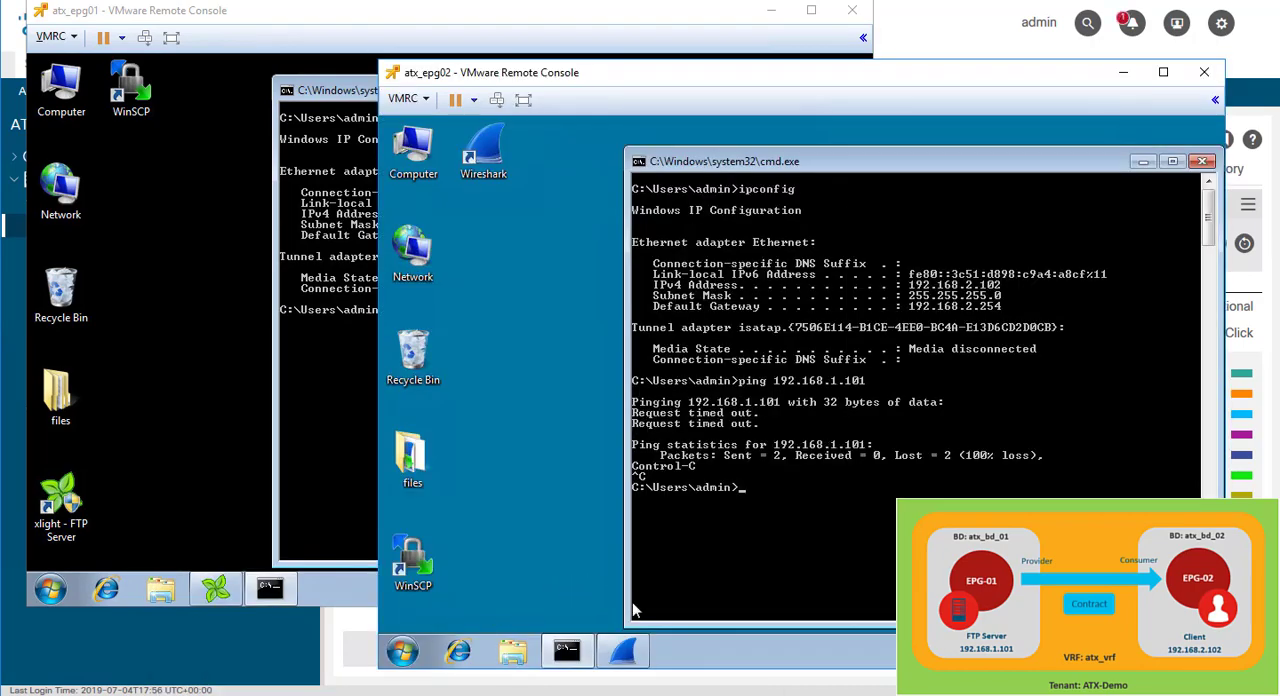
{"action": "left_click", "coordinate": [624, 652]}
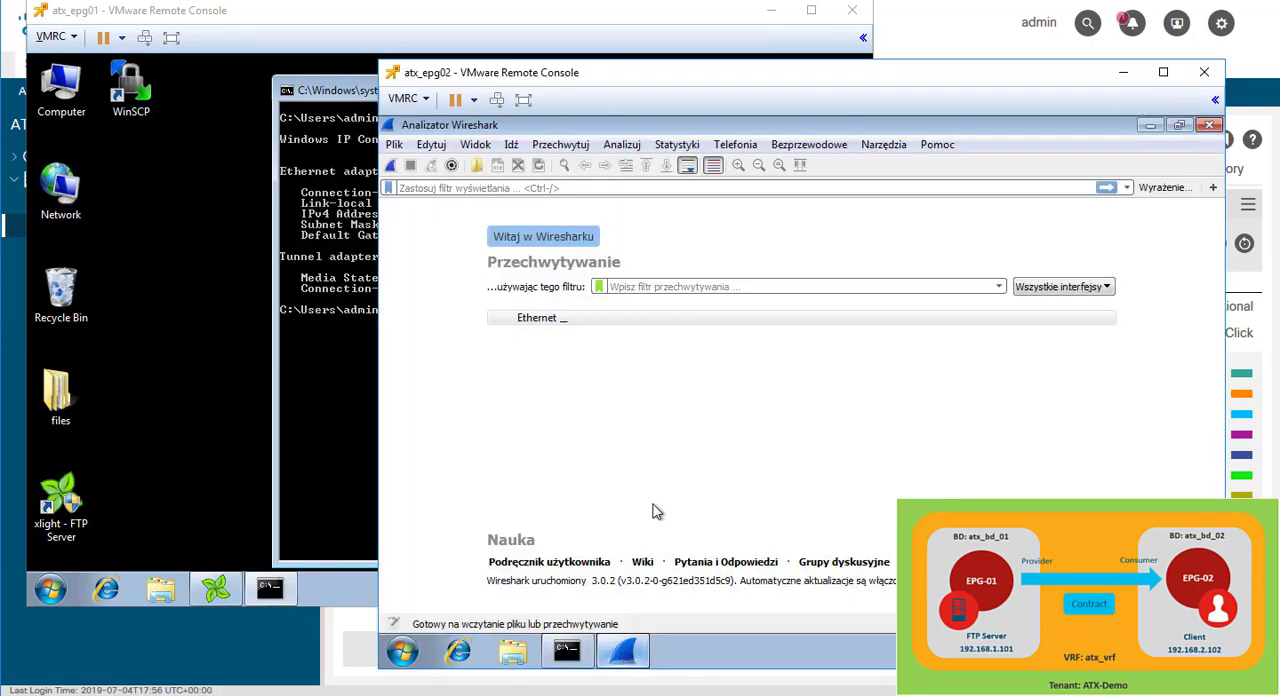
{"action": "left_click", "coordinate": [560, 144]}
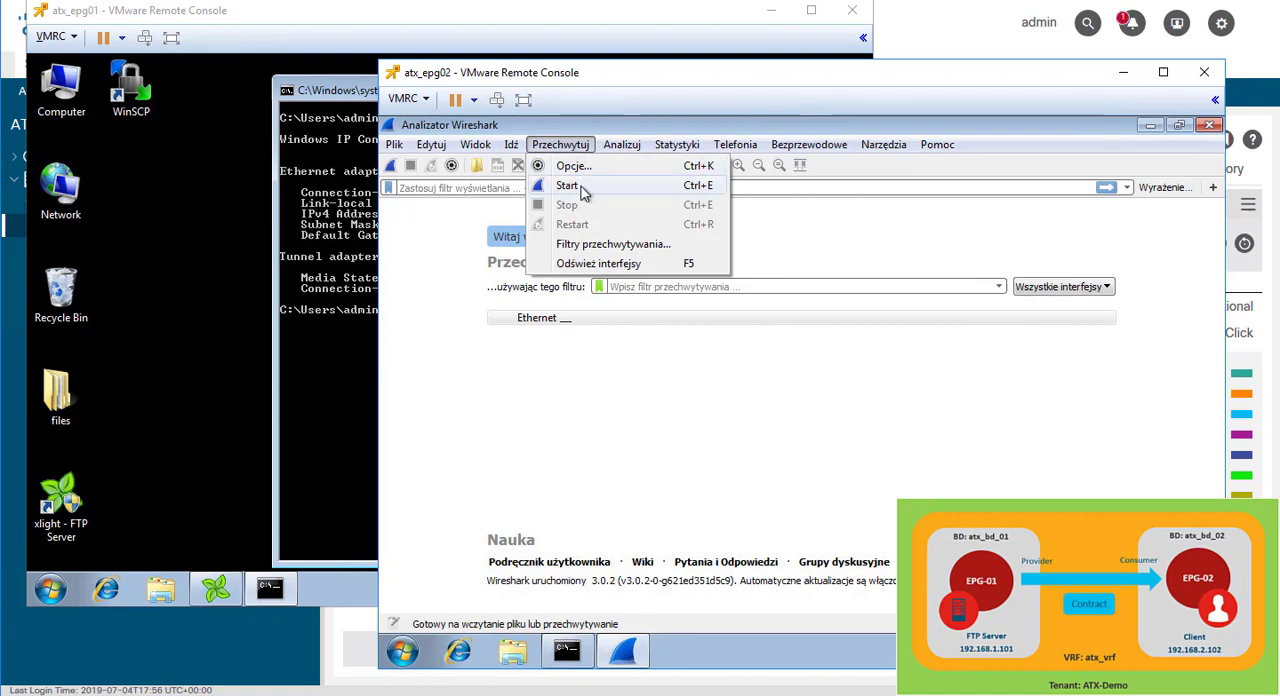
{"action": "left_click", "coordinate": [567, 186]}
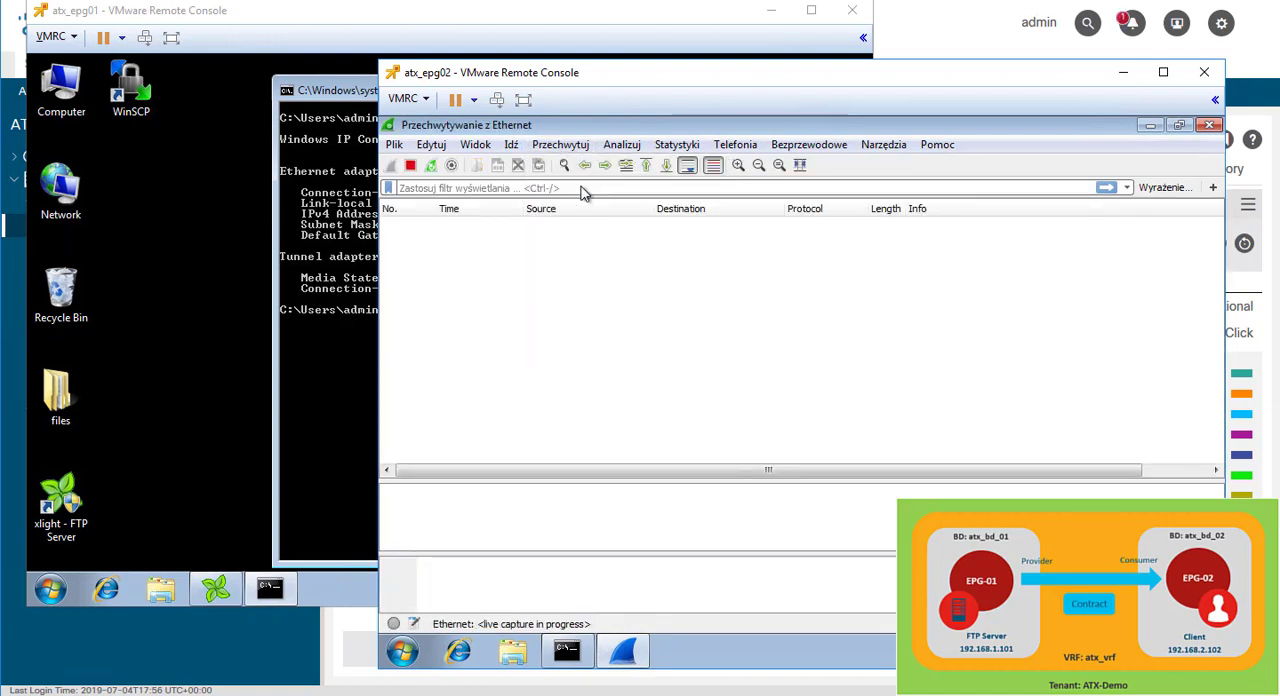
{"action": "left_click", "coordinate": [1148, 127]}
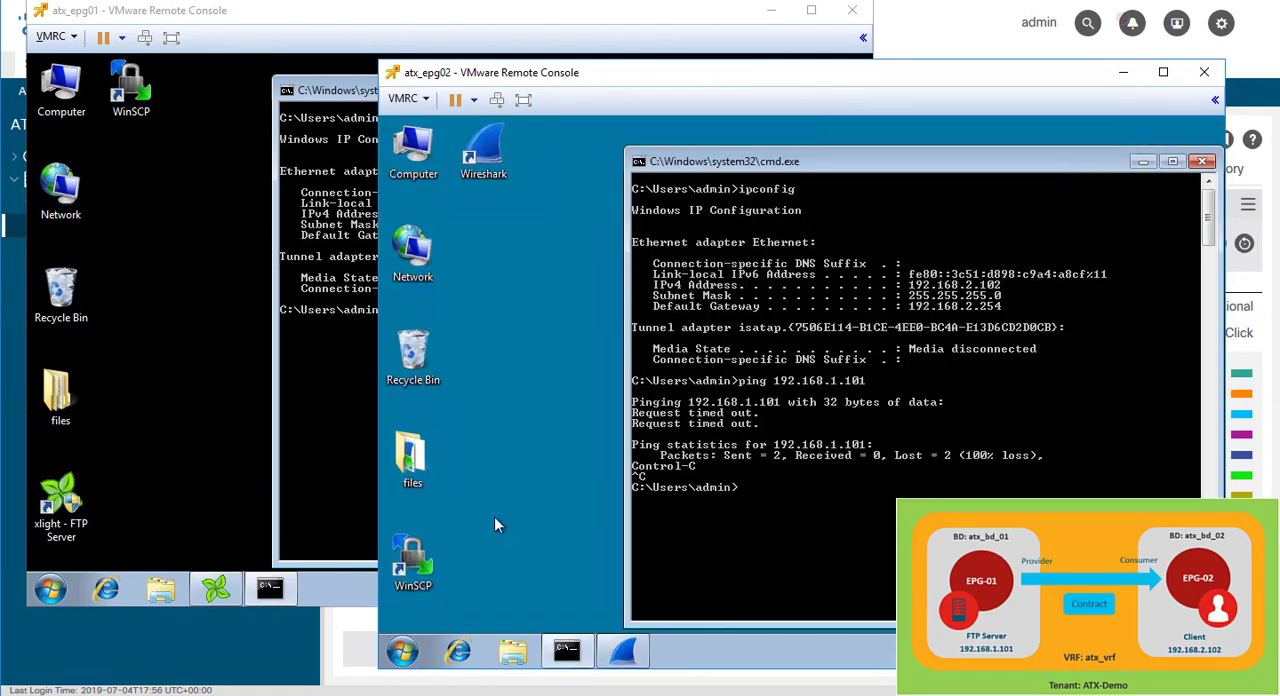
Step: Log in to the saved FTP site 192.168.1.101 in WinSCP and upload example-txt-file-02.txt
{"action": "double_click", "coordinate": [412, 562]}
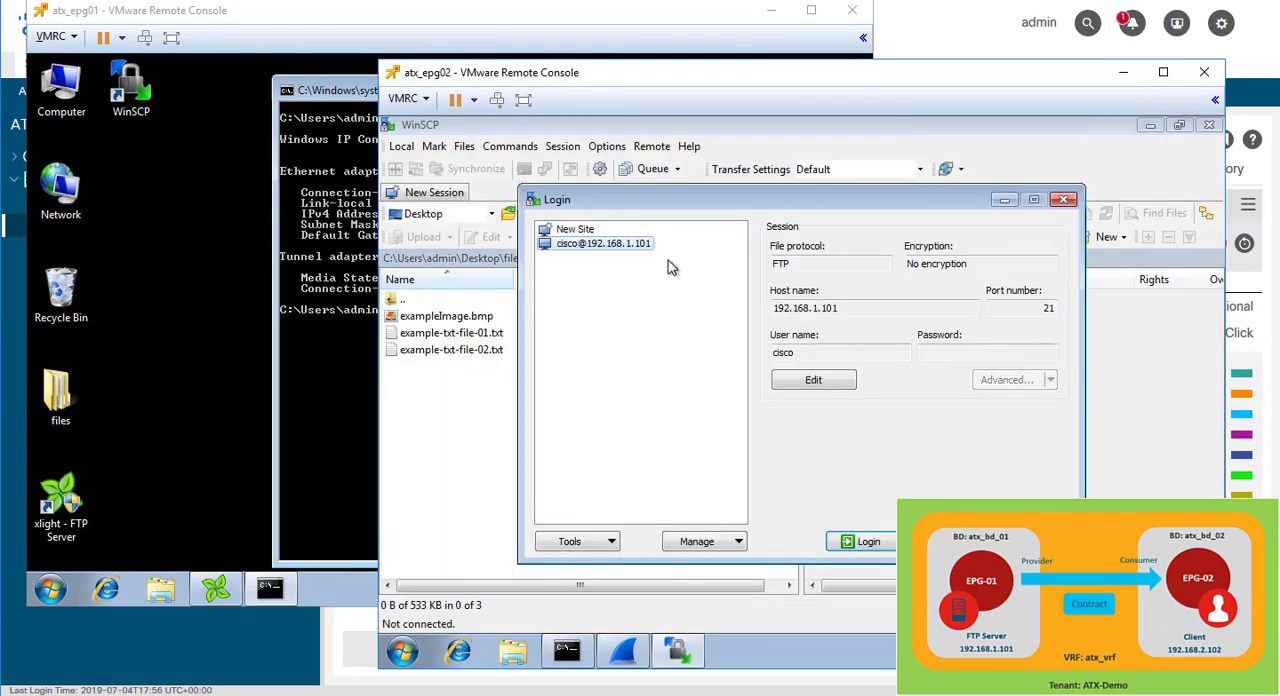
{"action": "left_click", "coordinate": [861, 541]}
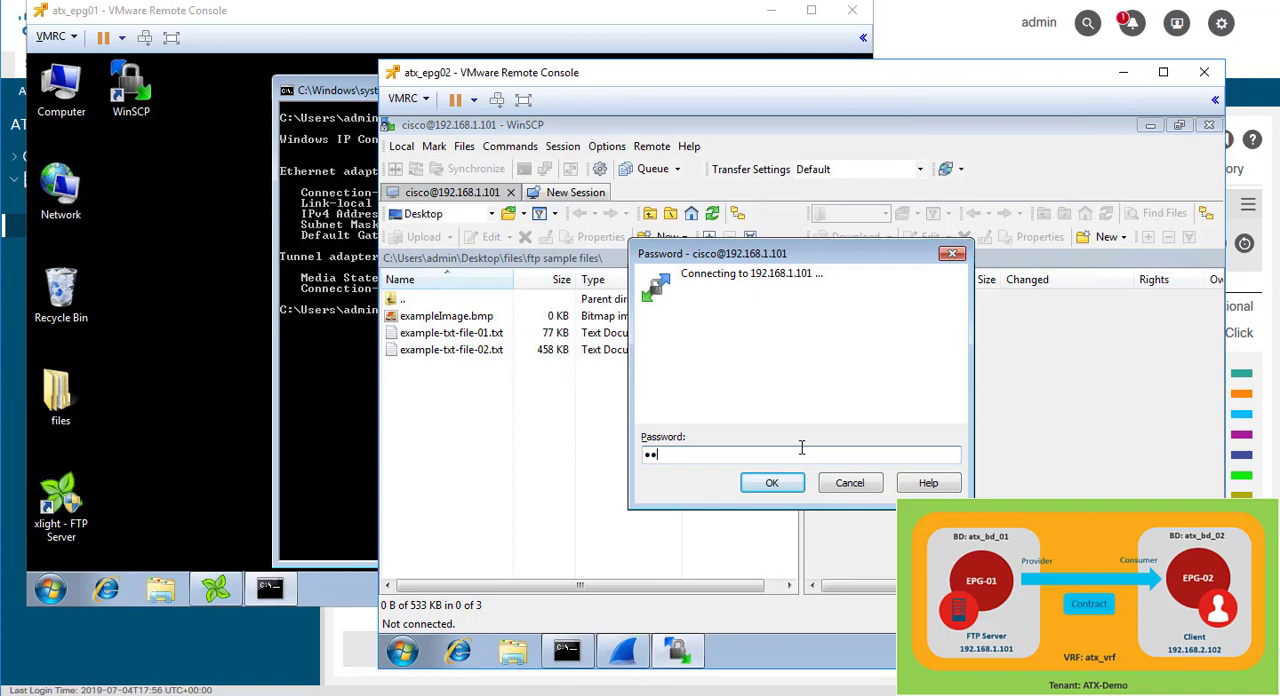
{"action": "key", "text": "Return"}
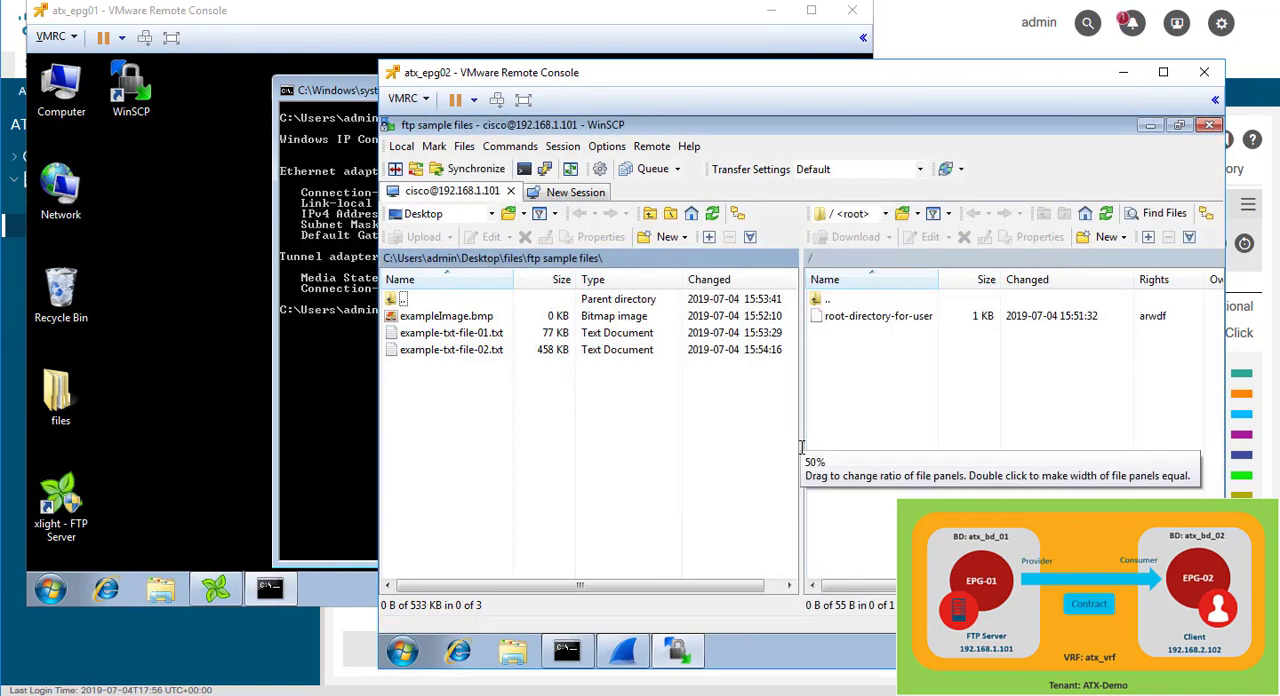
{"action": "left_click", "coordinate": [452, 350]}
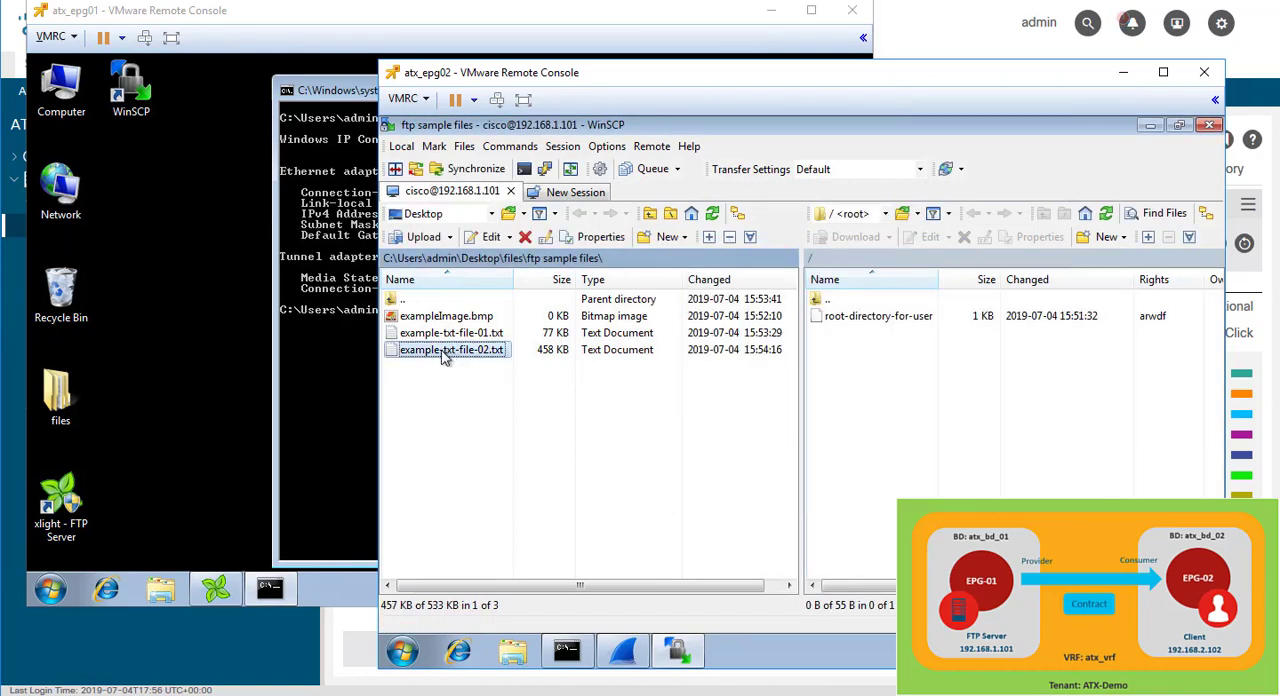
{"action": "left_click_drag", "start_coordinate": [445, 355], "coordinate": [905, 400]}
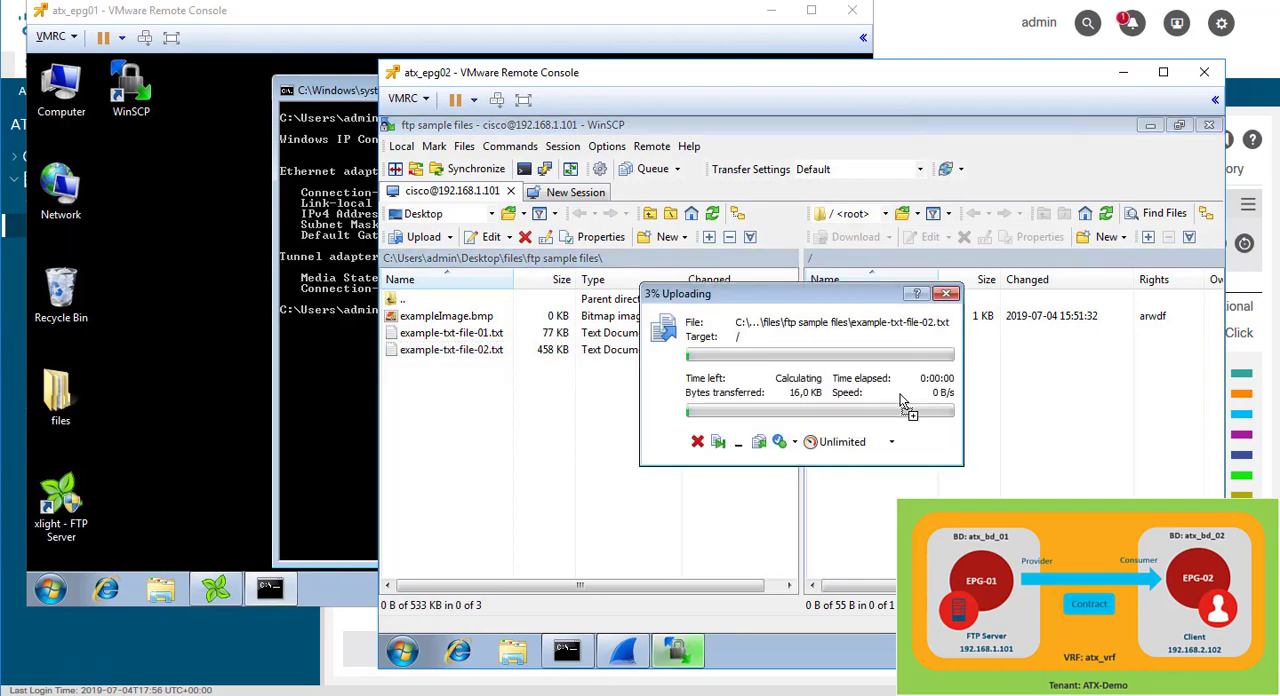
Step: Check the Xlight FTP server status on EPG-01, then return to the client's WinSCP session
{"action": "left_click", "coordinate": [323, 540]}
{"action": "left_click", "coordinate": [215, 588]}
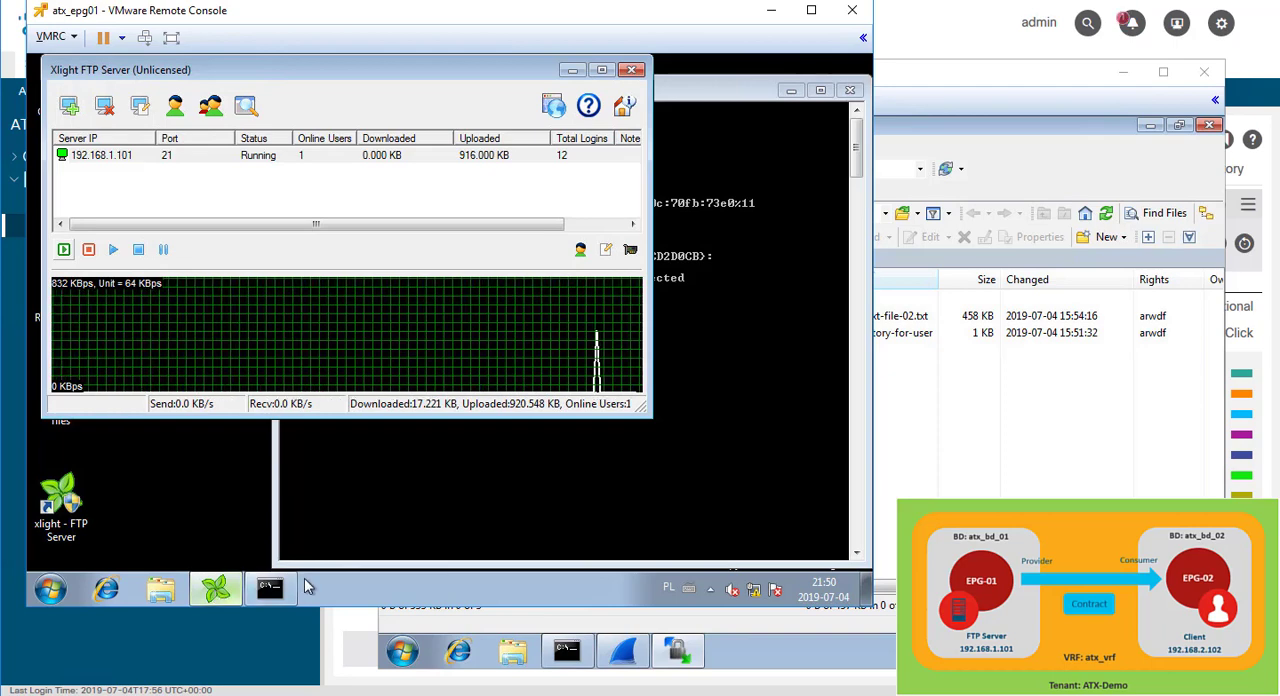
{"action": "left_click", "coordinate": [953, 492]}
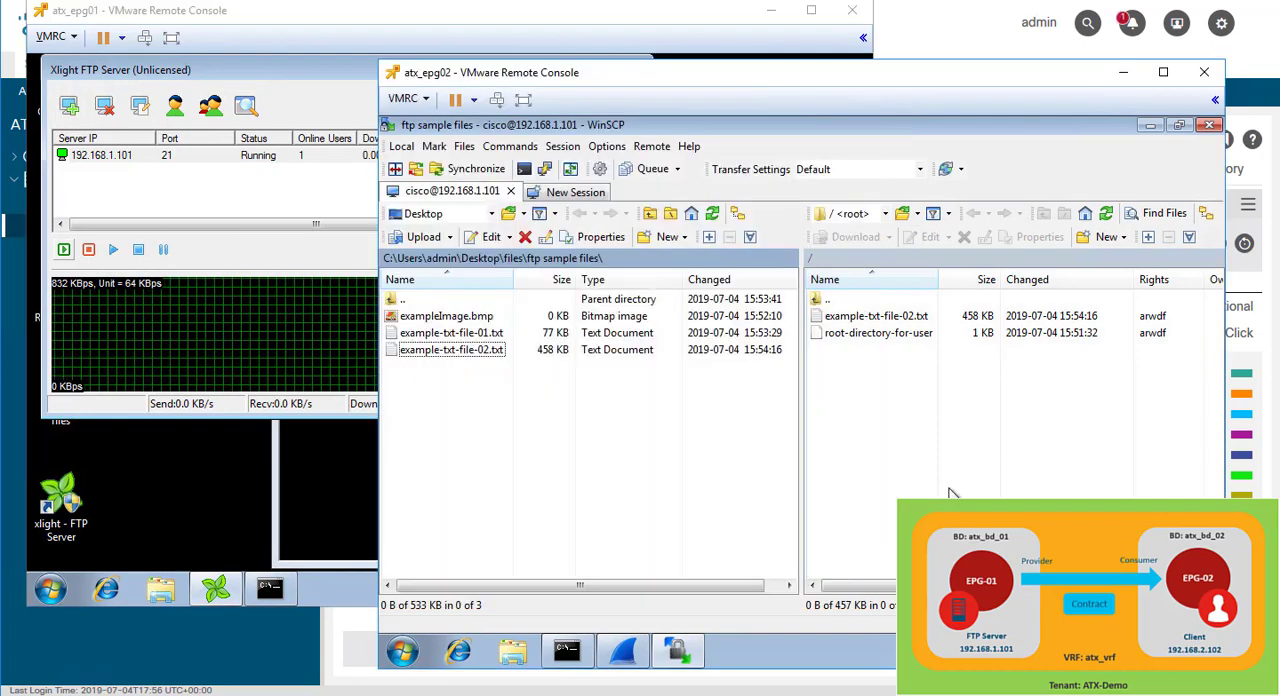
{"action": "left_click", "coordinate": [868, 333]}
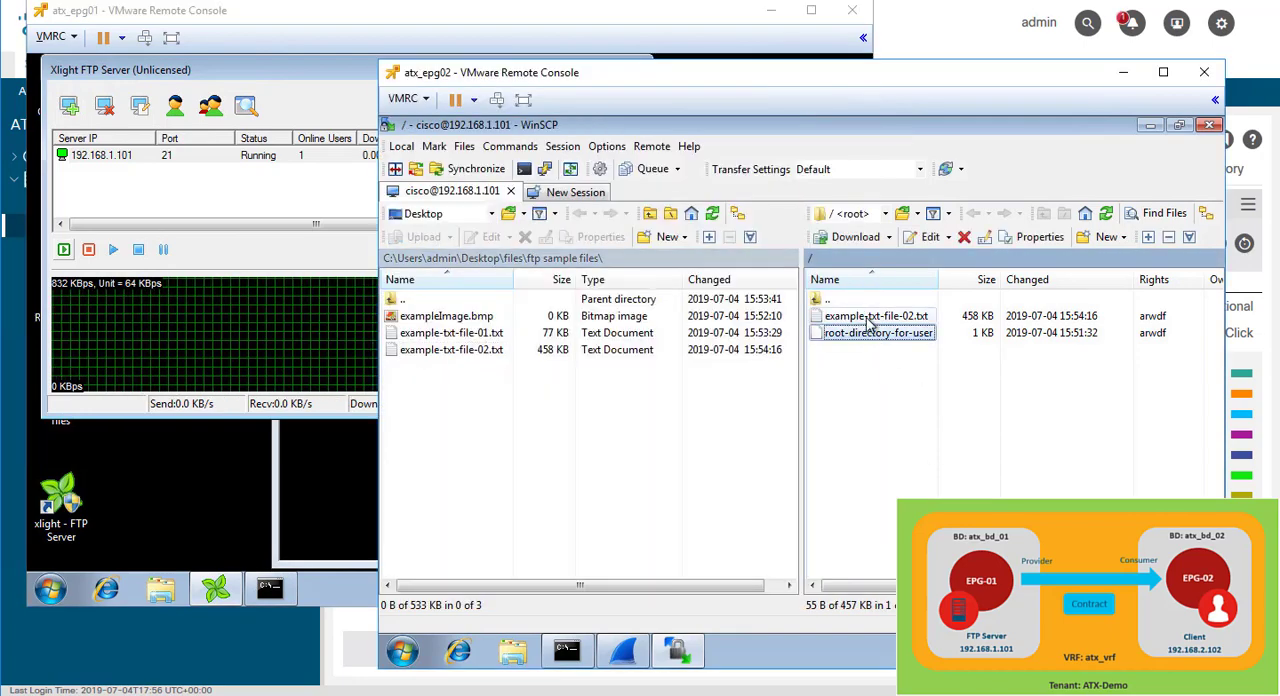
Step: Upload exampleImage.bmp to the server root and delete example-txt-file-02.txt from it
{"action": "left_click_drag", "start_coordinate": [445, 316], "coordinate": [875, 410]}
{"action": "left_click", "coordinate": [880, 333]}
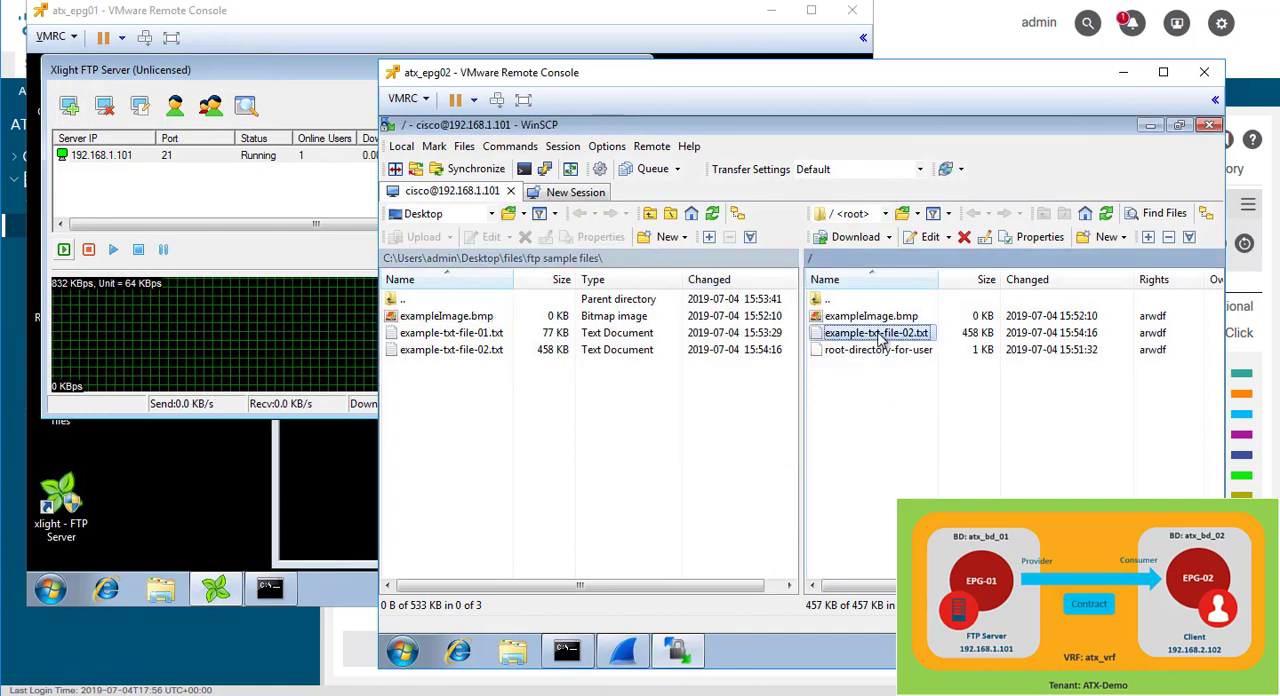
{"action": "key", "text": "Delete"}
{"action": "left_click", "coordinate": [796, 416]}
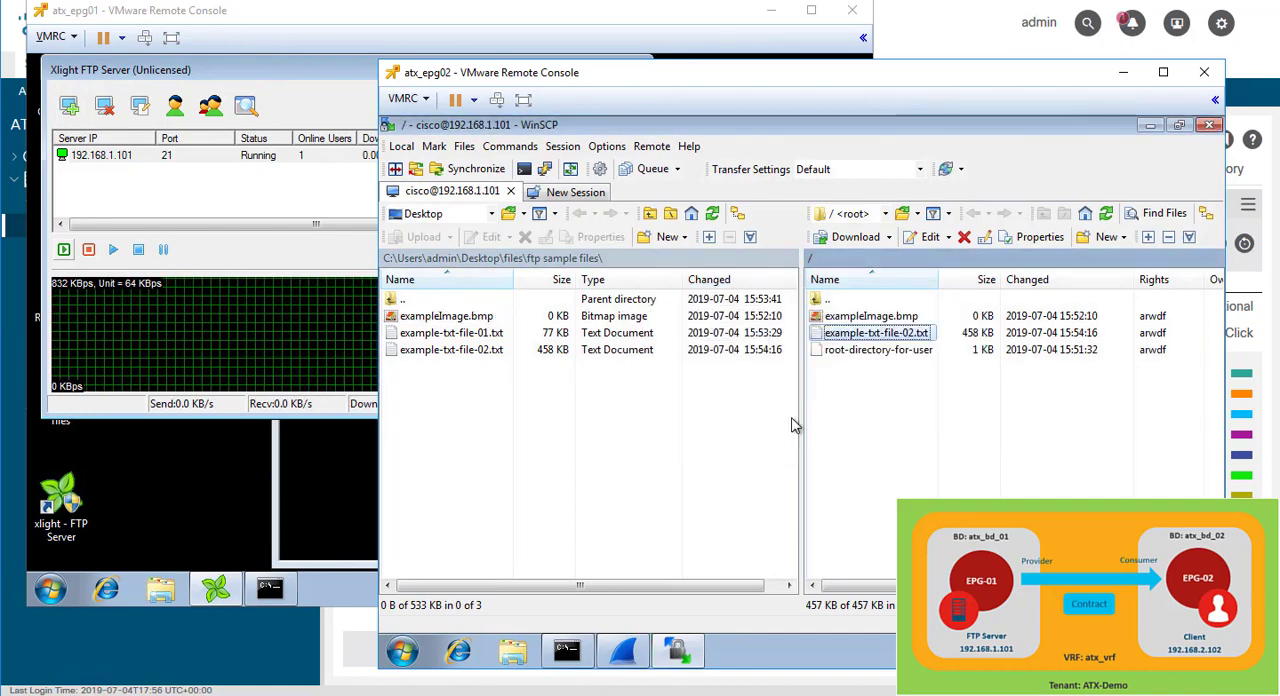
Step: Stop the Wireshark capture and inspect packet 13 (SYST request) and packet 28 (SYN to port 20)
{"action": "left_click", "coordinate": [1146, 129]}
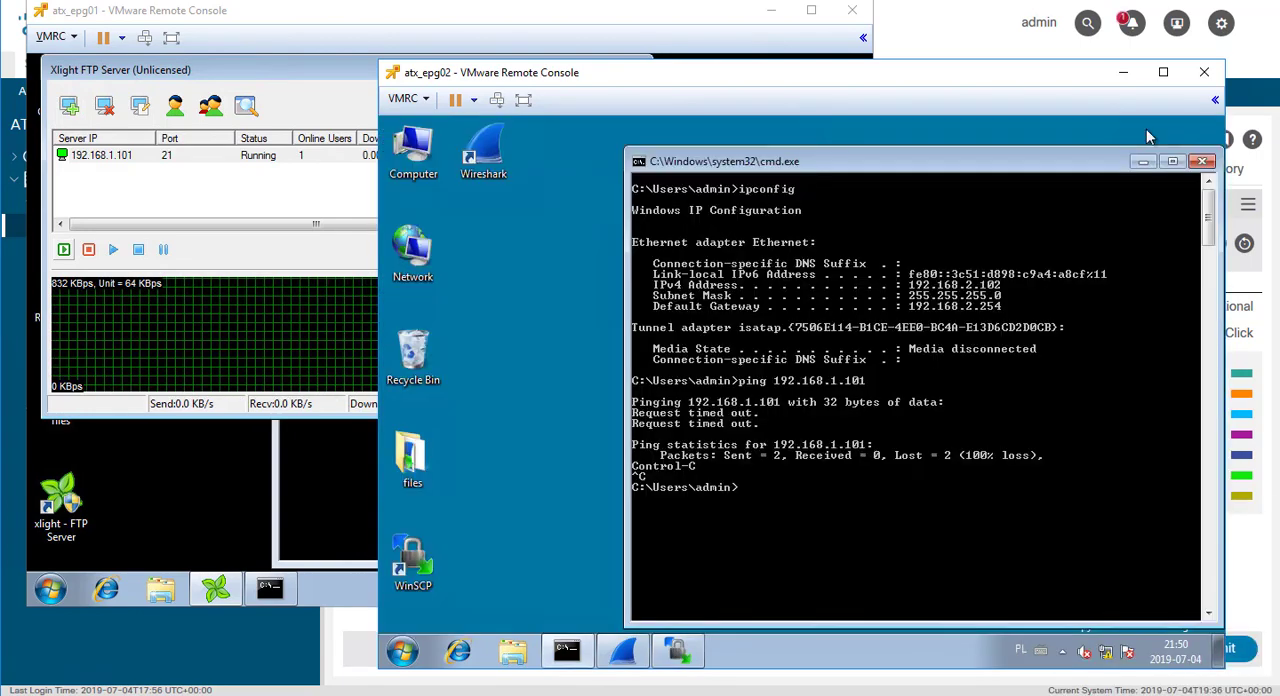
{"action": "left_click", "coordinate": [624, 652]}
{"action": "left_click", "coordinate": [411, 165]}
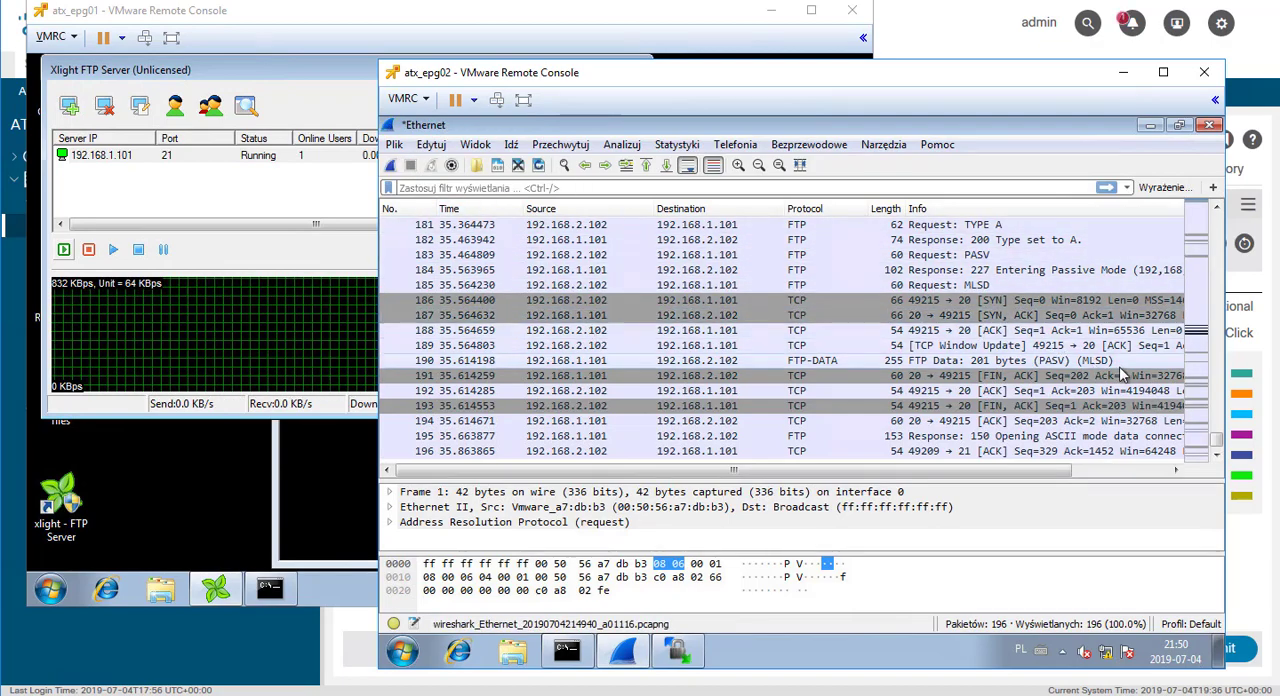
{"action": "scroll", "coordinate": [800, 350], "scroll_direction": "up", "scroll_amount": 4}
{"action": "left_click_drag", "start_coordinate": [1215, 438], "coordinate": [1215, 260]}
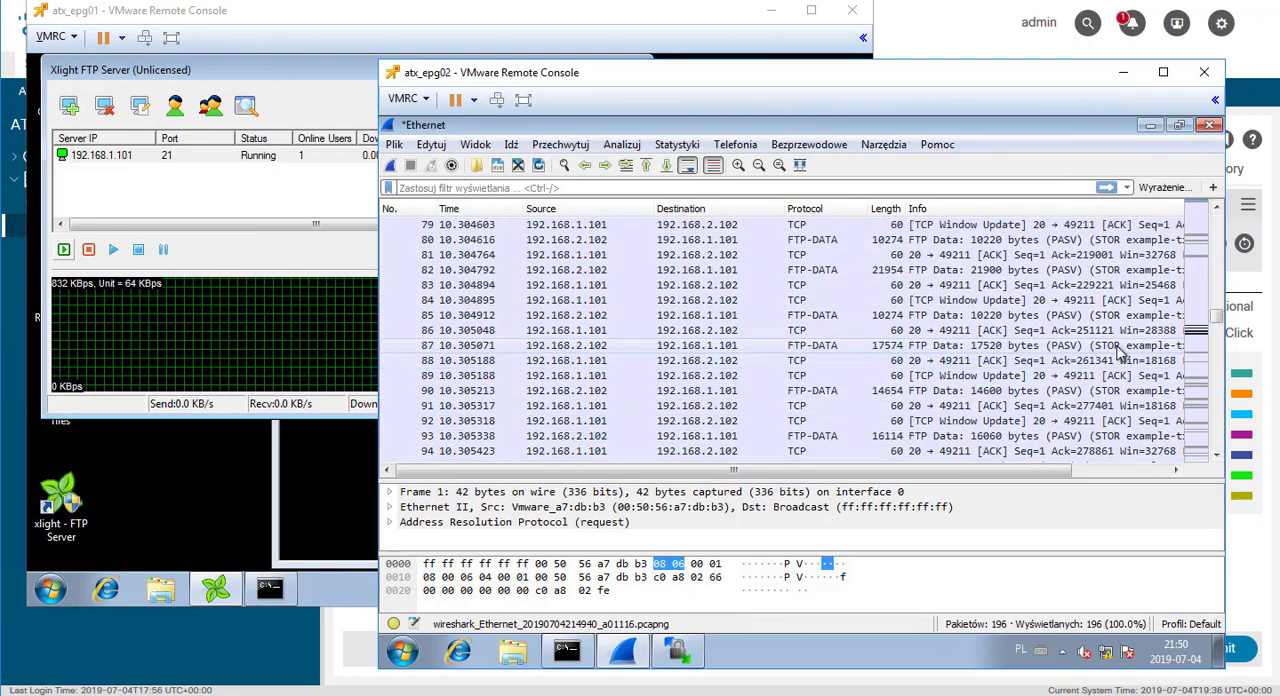
{"action": "scroll", "coordinate": [1118, 355], "scroll_direction": "up", "scroll_amount": 10}
{"action": "scroll", "coordinate": [1118, 350], "scroll_direction": "up", "scroll_amount": 8}
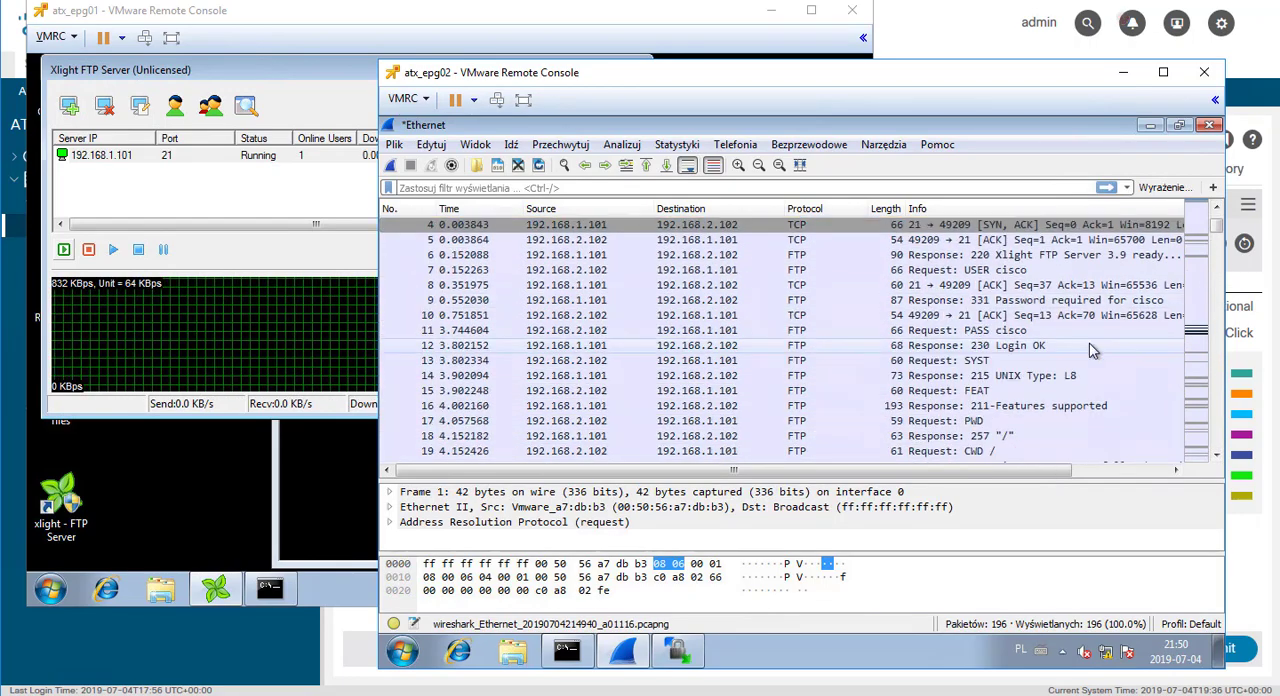
{"action": "scroll", "coordinate": [900, 320], "scroll_direction": "down", "scroll_amount": 3}
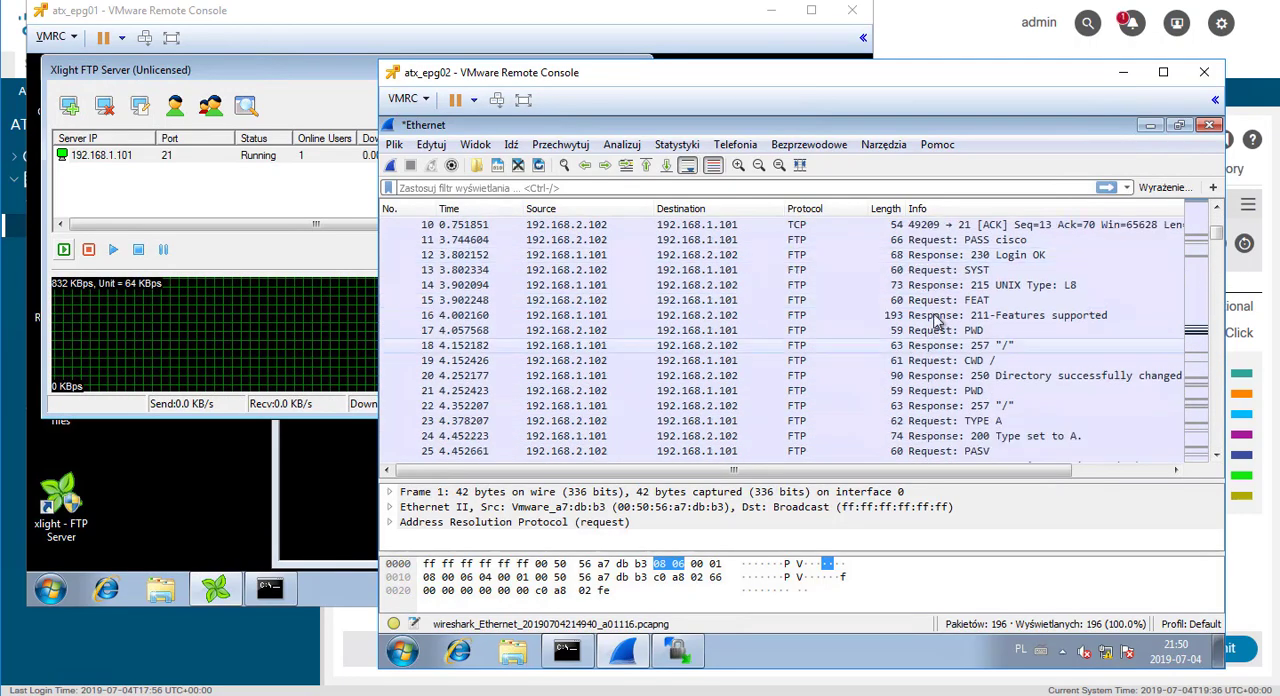
{"action": "left_click", "coordinate": [640, 272]}
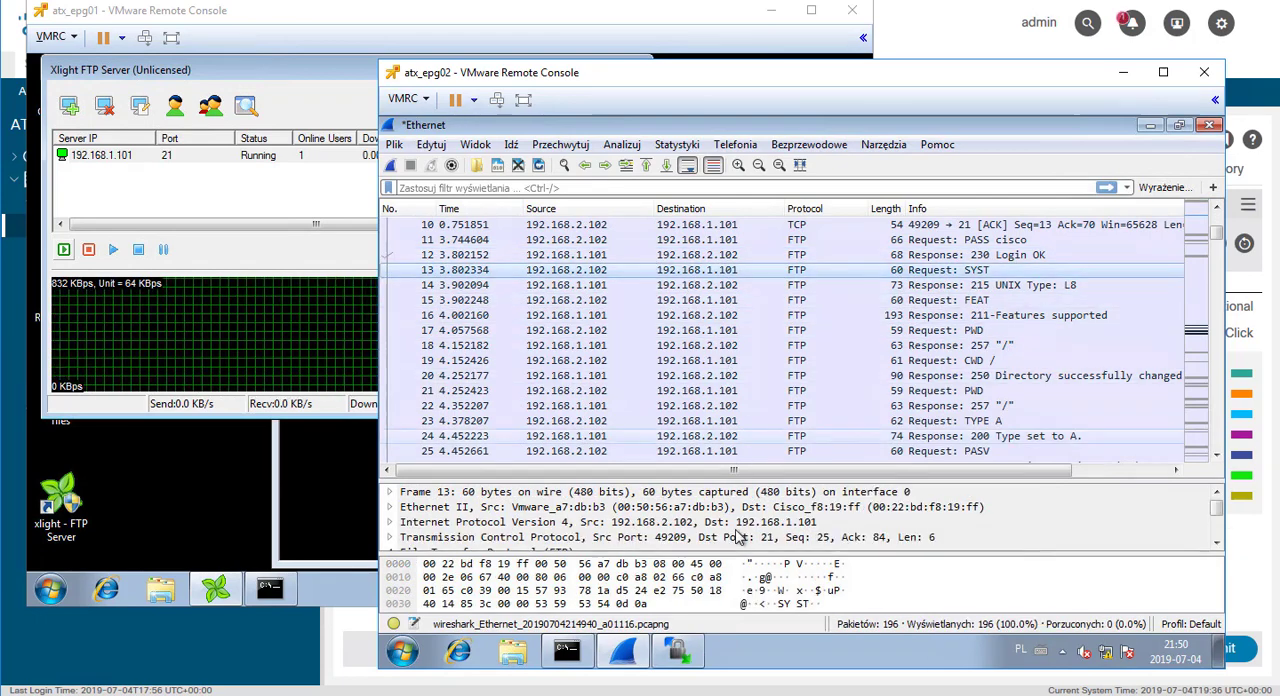
{"action": "scroll", "coordinate": [735, 420], "scroll_direction": "down", "scroll_amount": 3}
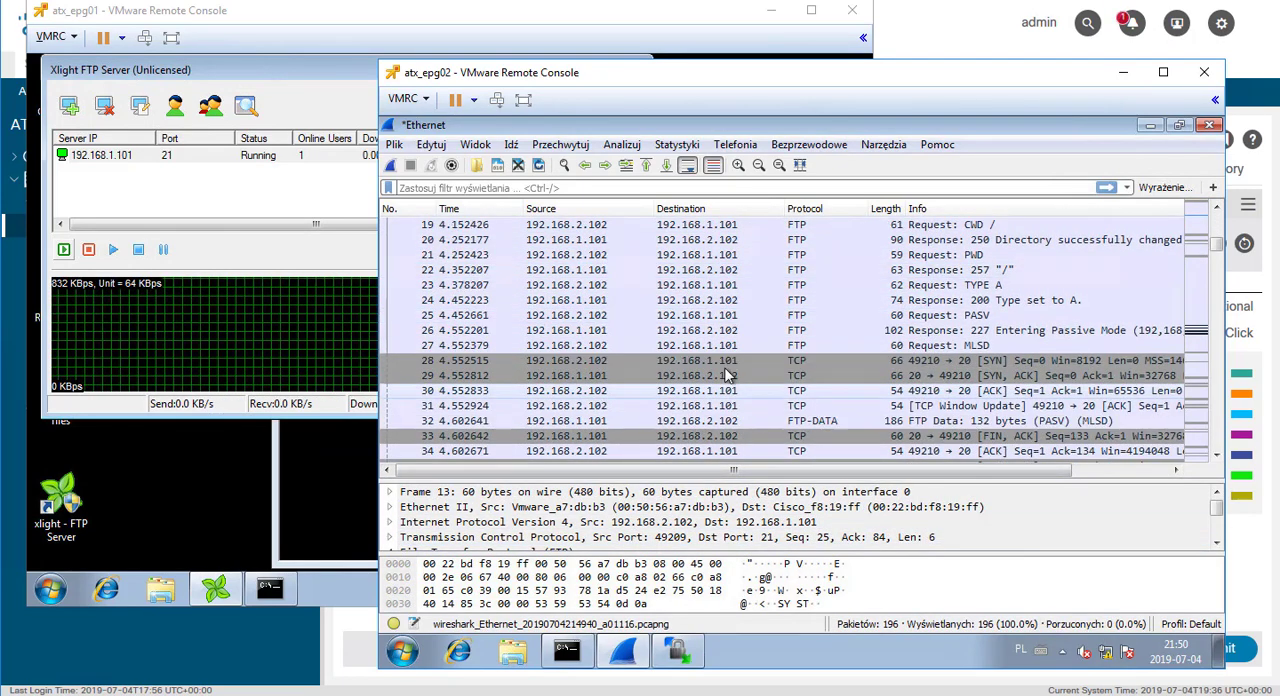
{"action": "left_click", "coordinate": [728, 362]}
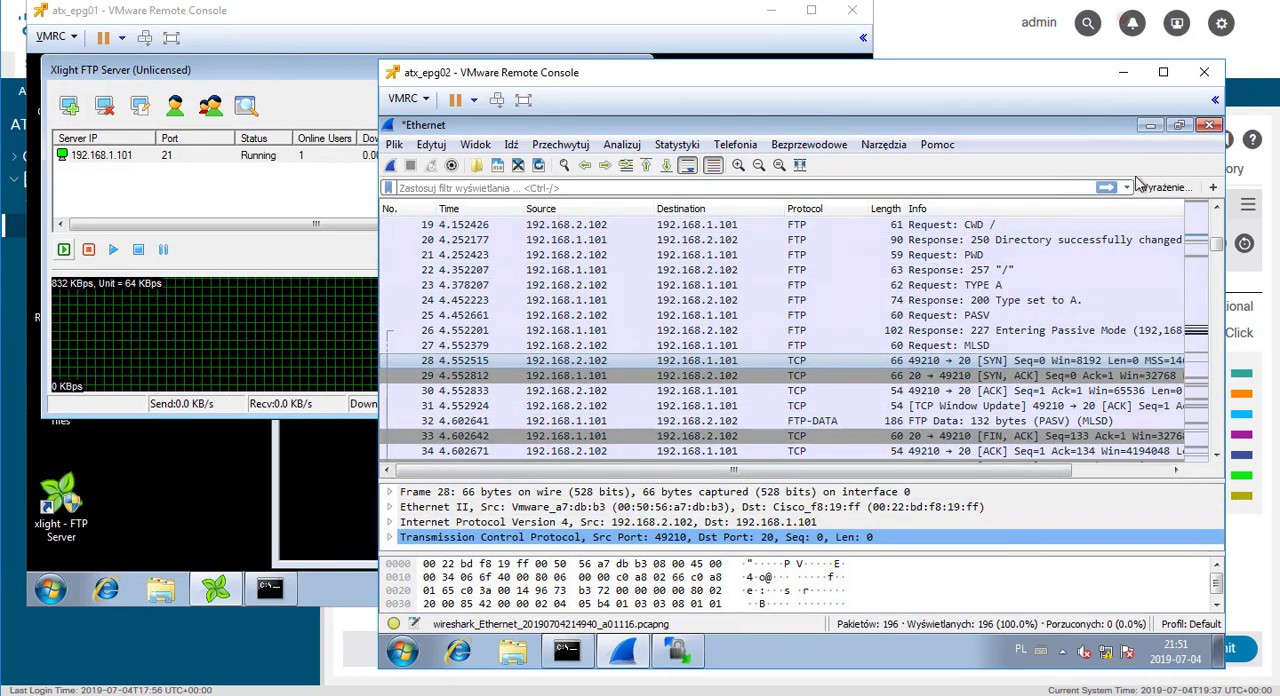
Step: Ping 192.168.1.101 from the client again and stop it after the request times out
{"action": "left_click", "coordinate": [1150, 128]}
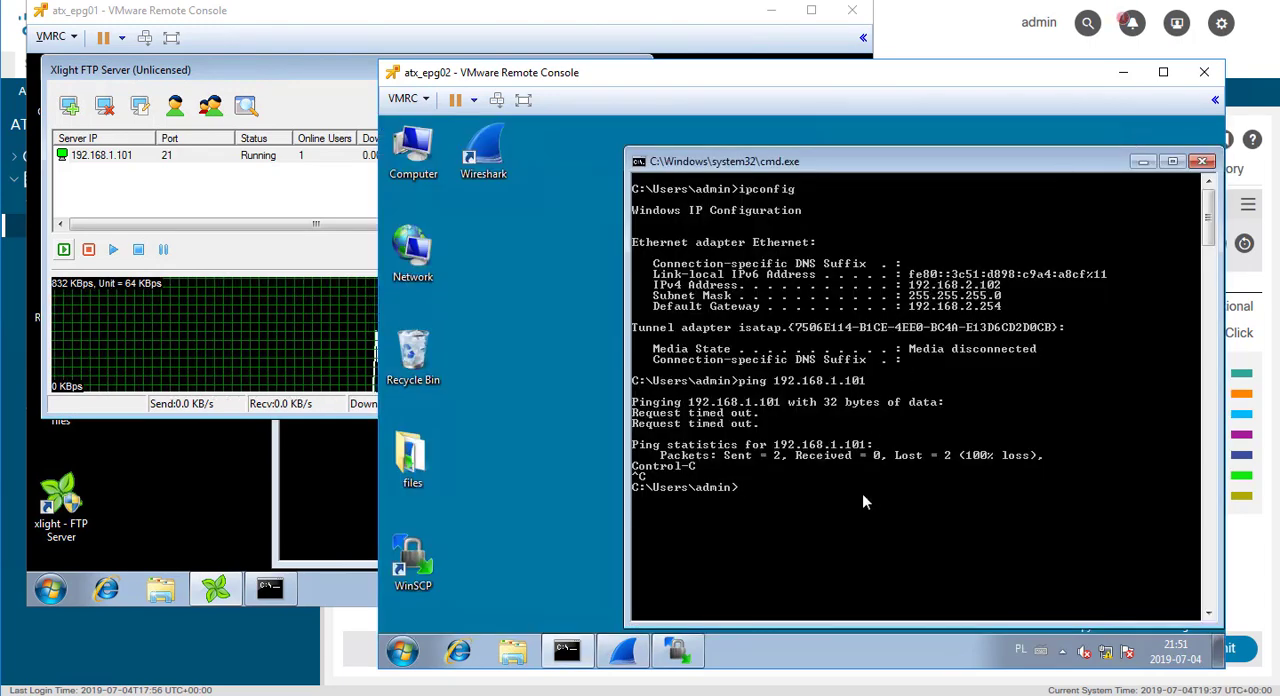
{"action": "type", "text": "ping "}
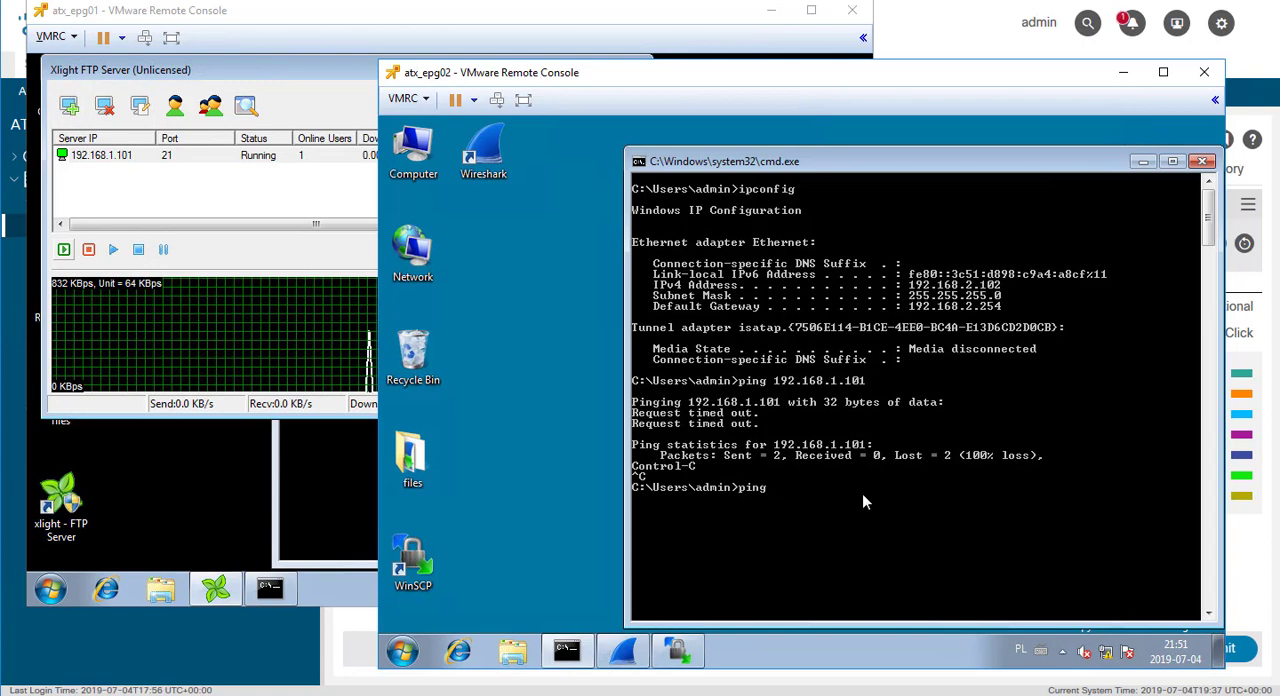
{"action": "type", "text": "192.168"}
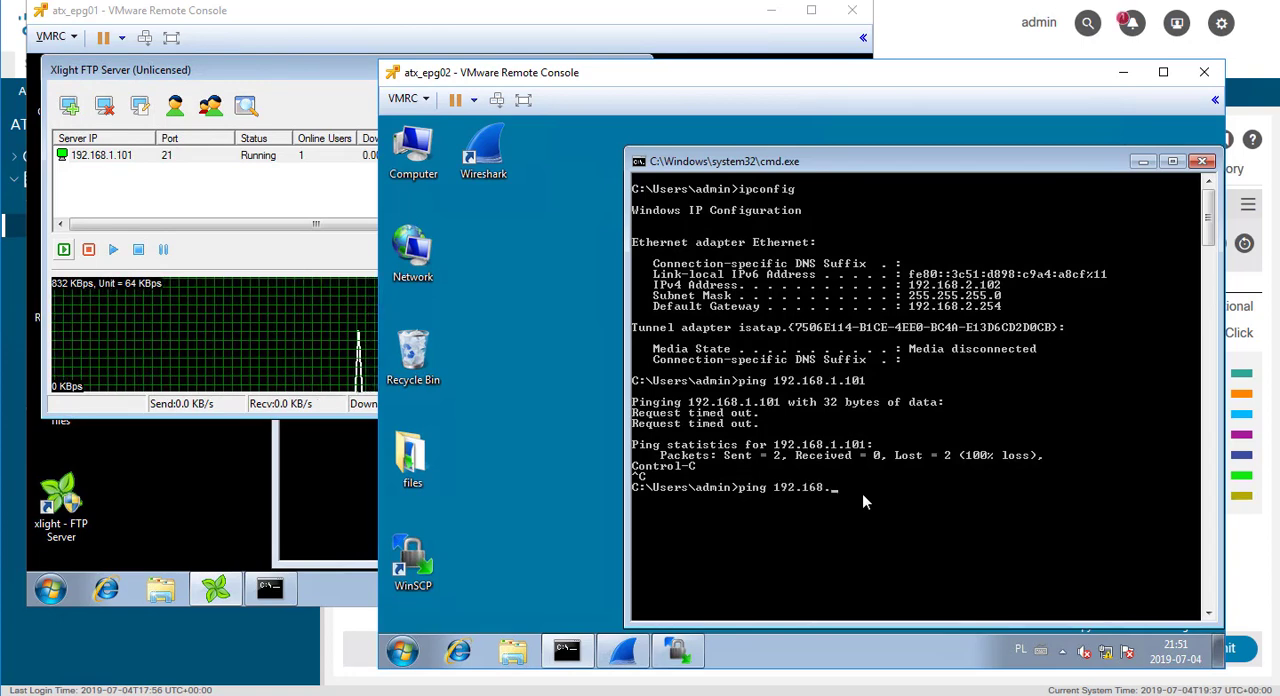
{"action": "type", "text": ".1.101"}
{"action": "key", "text": "Return"}
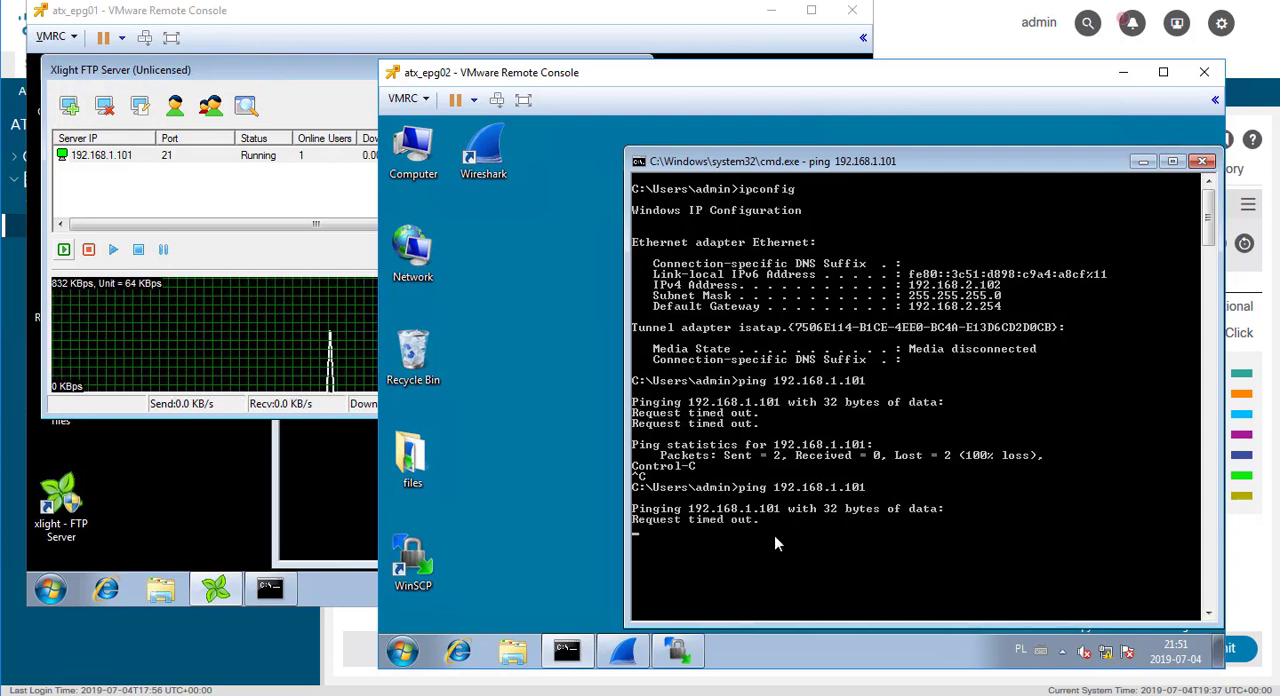
{"action": "key", "text": "ctrl+c"}
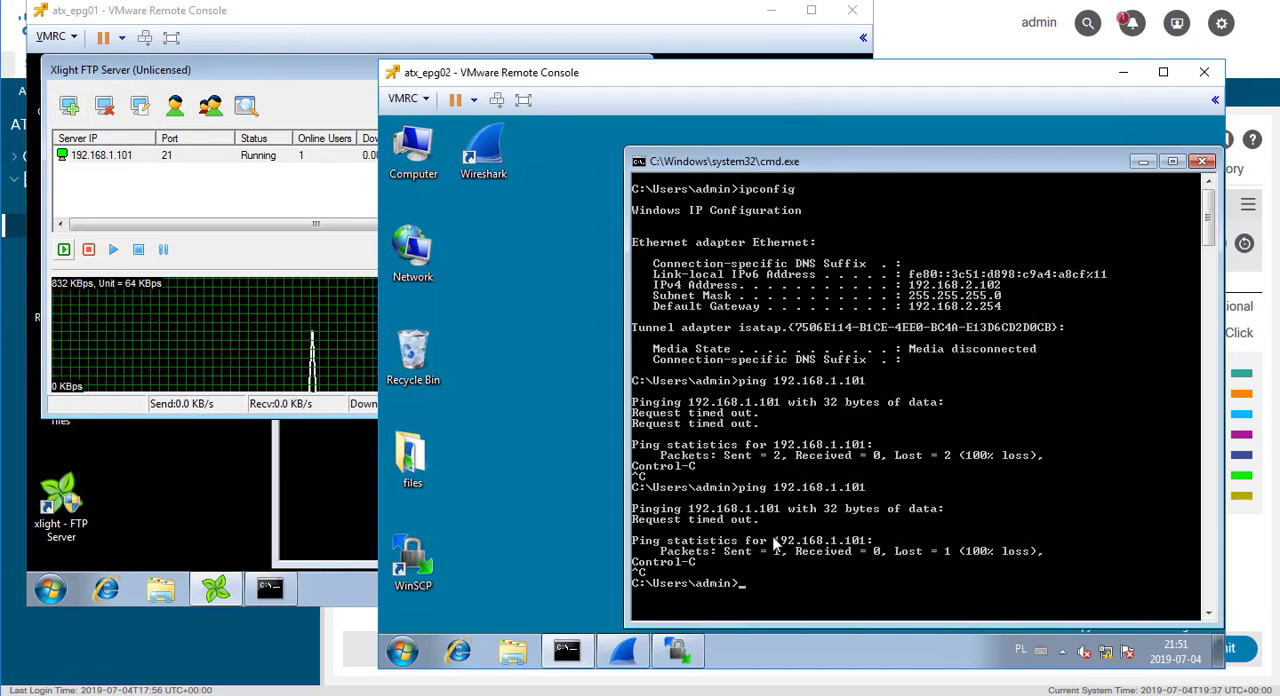
Step: Expand Contracts > Standard > atx_permit_ftp in the tenant tree and view the atx_ftp subject
{"action": "left_click", "coordinate": [308, 622]}
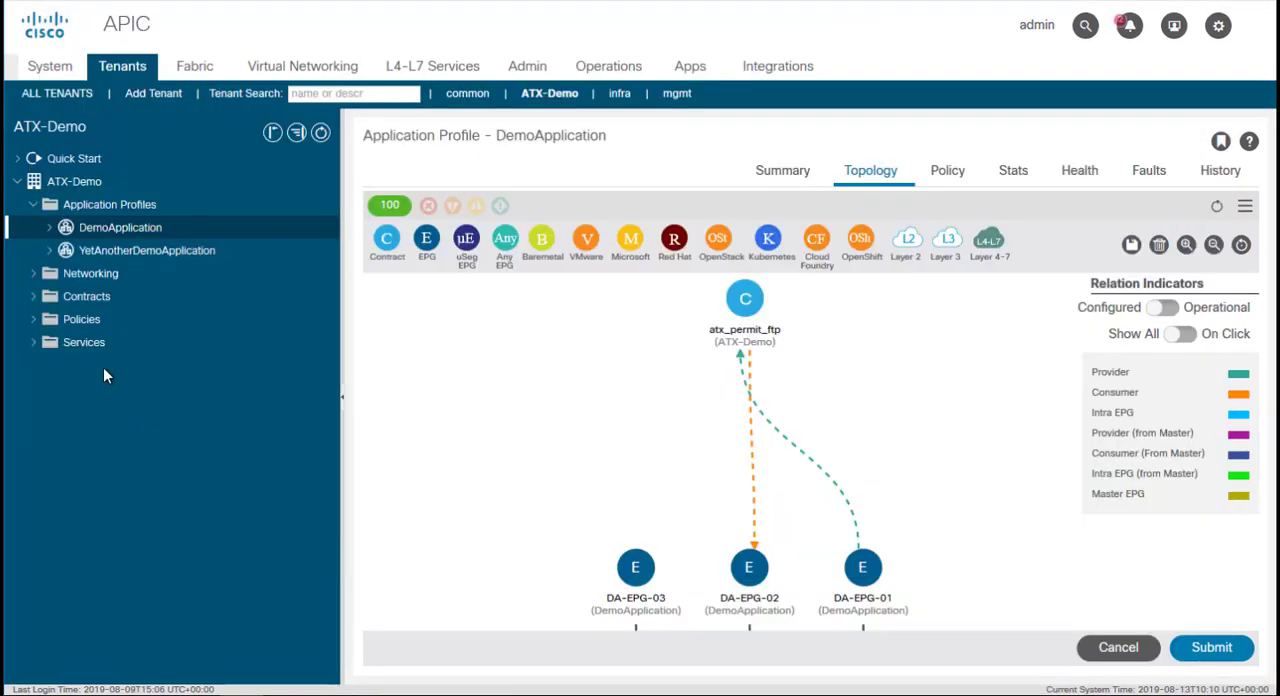
{"action": "left_click", "coordinate": [37, 297]}
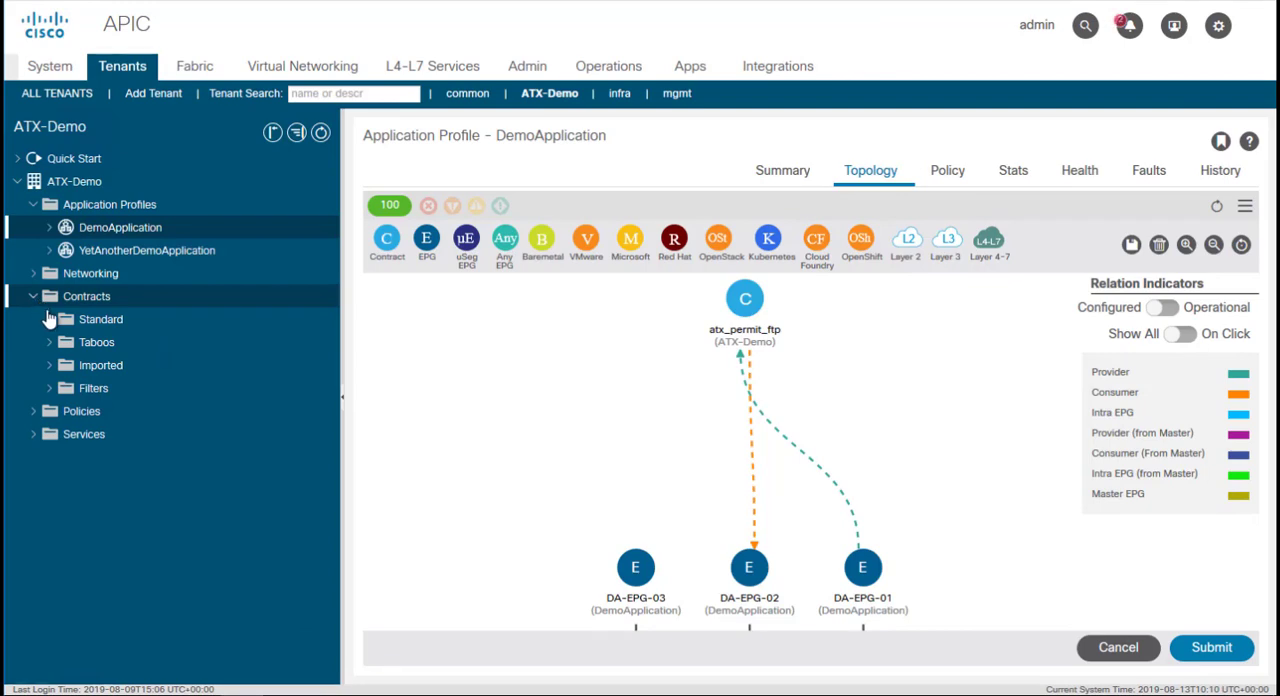
{"action": "left_click", "coordinate": [52, 320]}
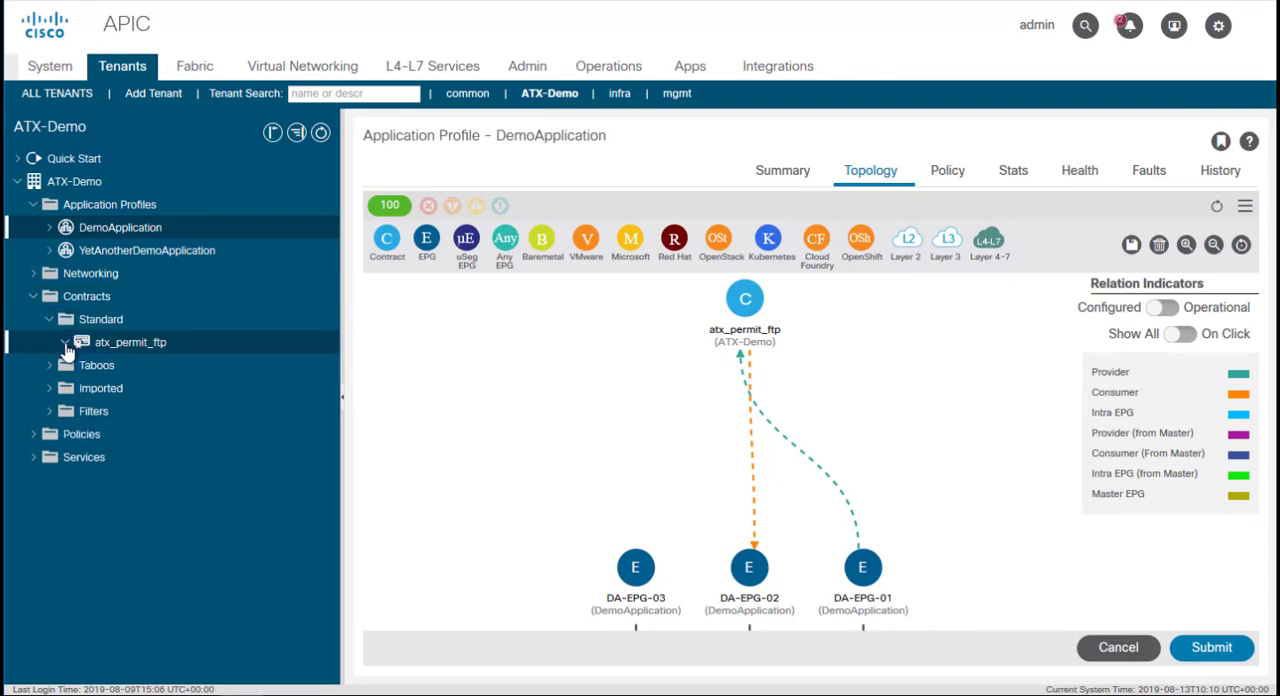
{"action": "left_click", "coordinate": [66, 346]}
{"action": "left_click", "coordinate": [120, 366]}
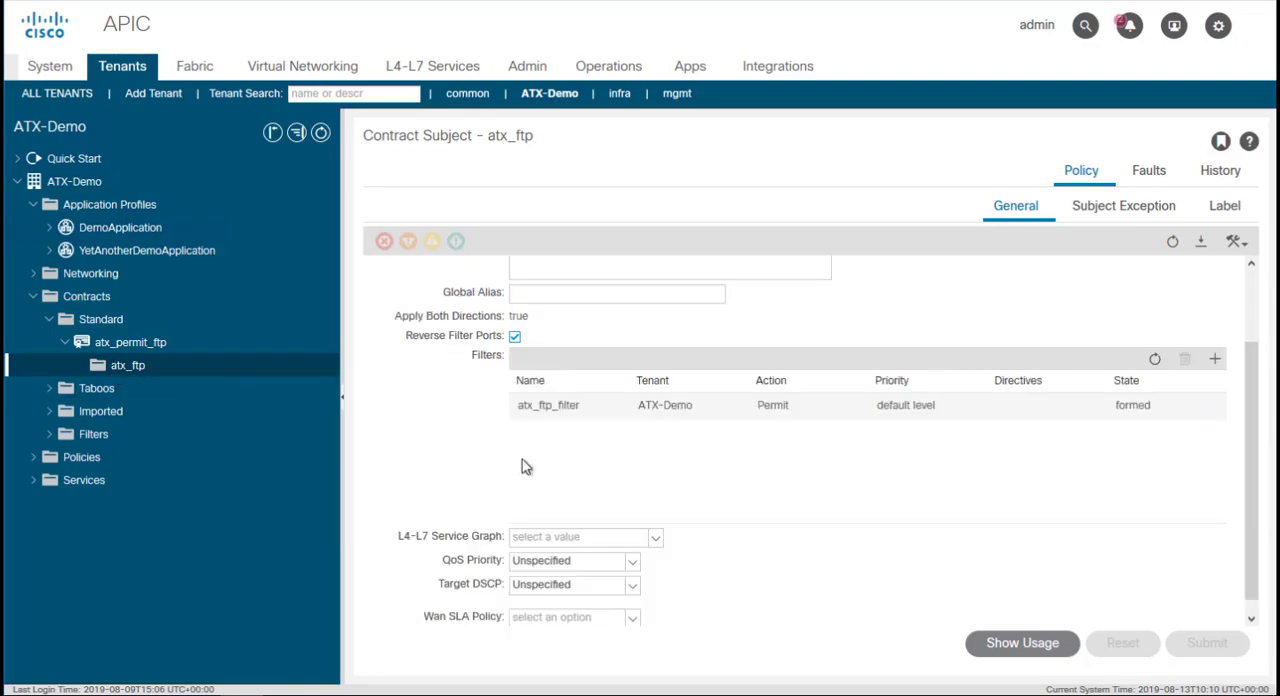
Step: Start a continuous ping to 192.168.1.101 on the atx_epg02 client and return to APIC
{"action": "left_click", "coordinate": [290, 690]}
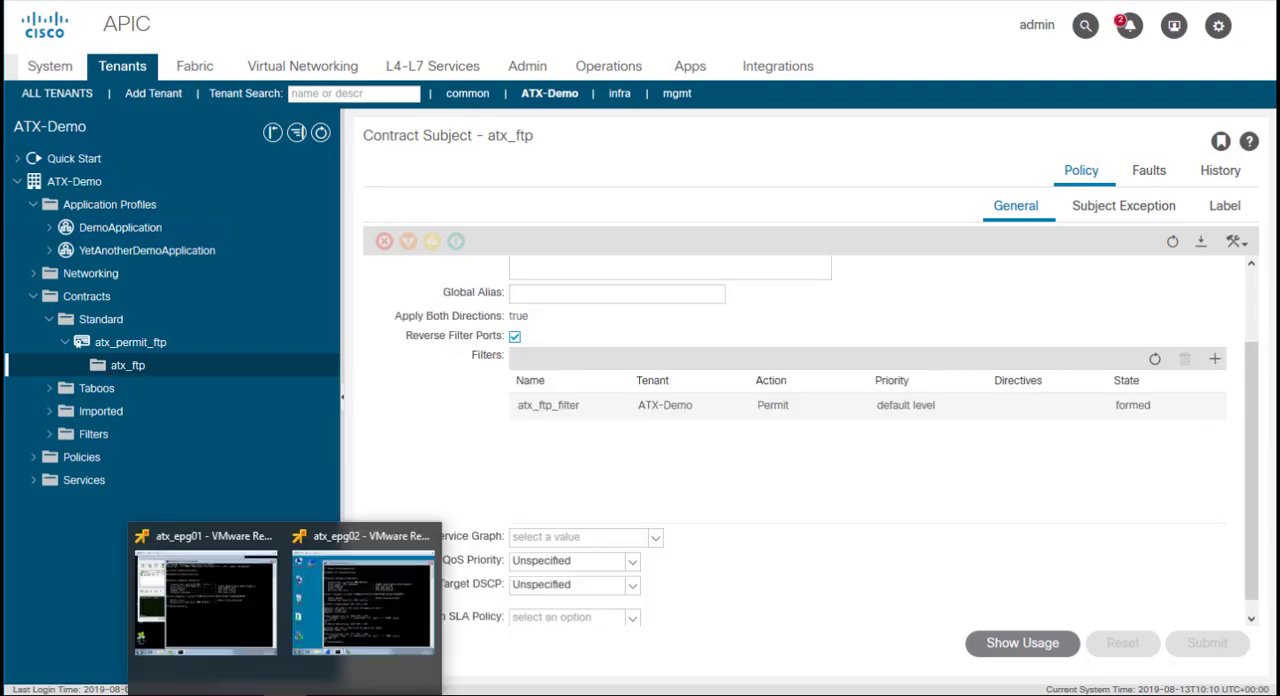
{"action": "left_click", "coordinate": [382, 610]}
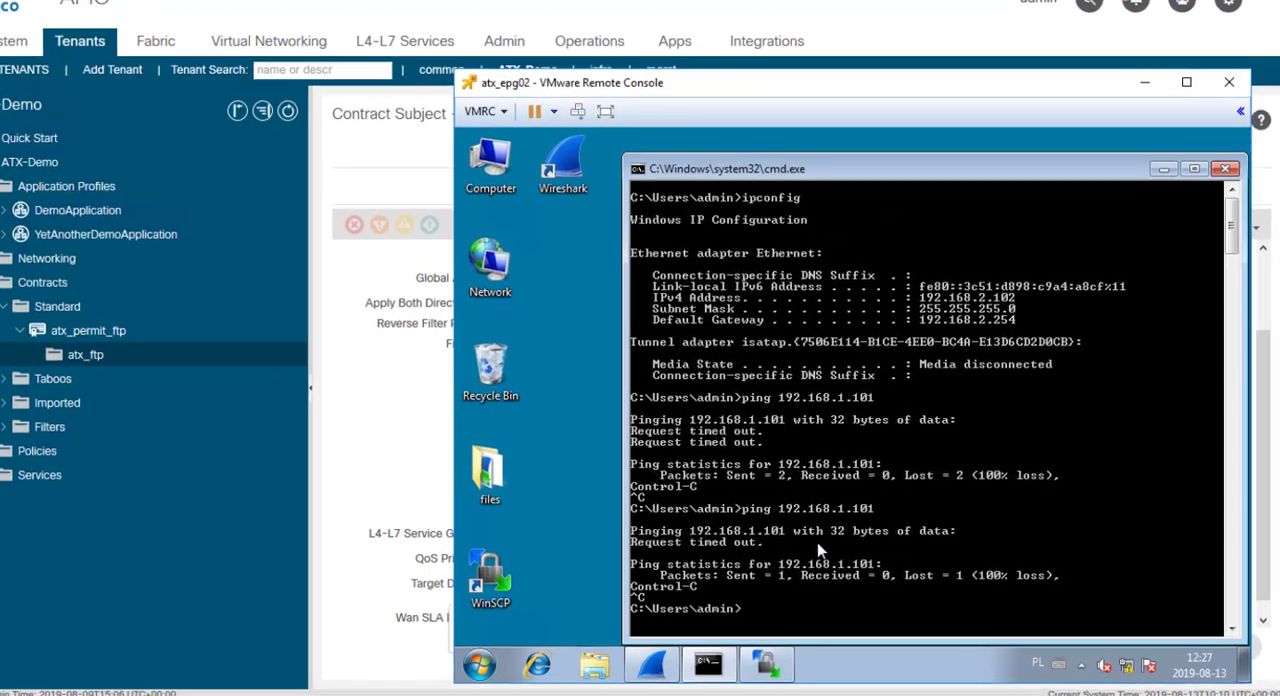
{"action": "key", "text": "Up"}
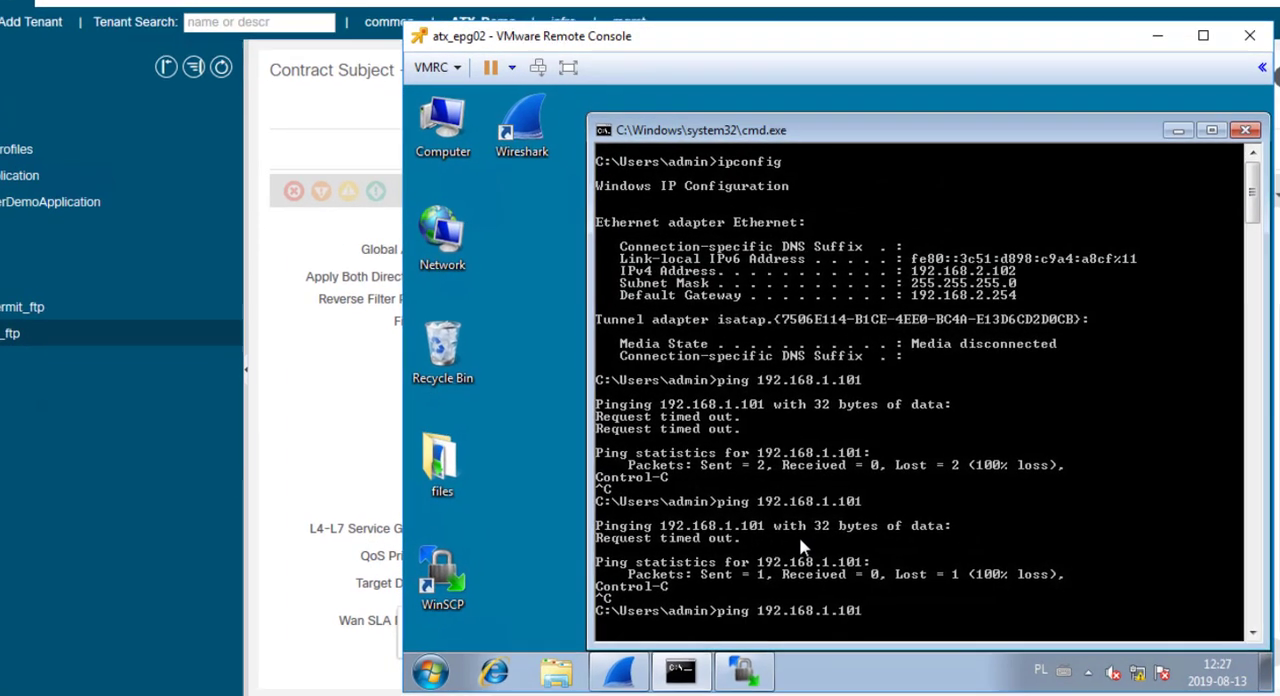
{"action": "type", "text": " -t"}
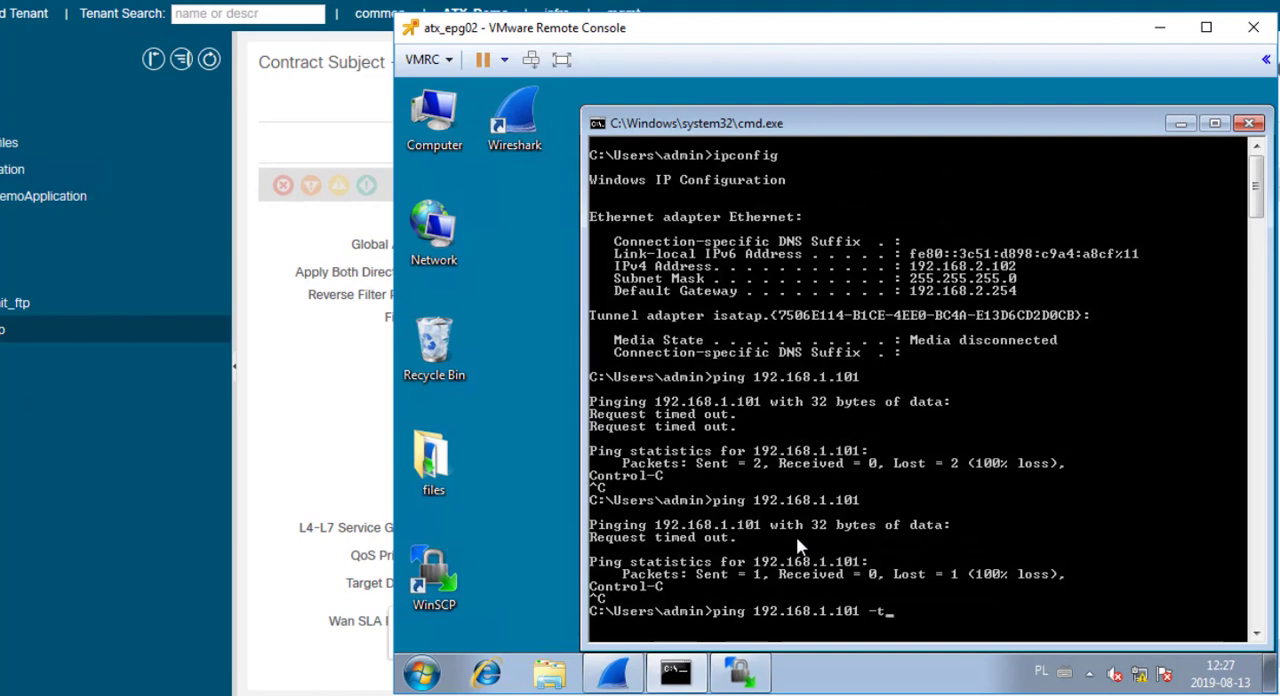
{"action": "key", "text": "Return"}
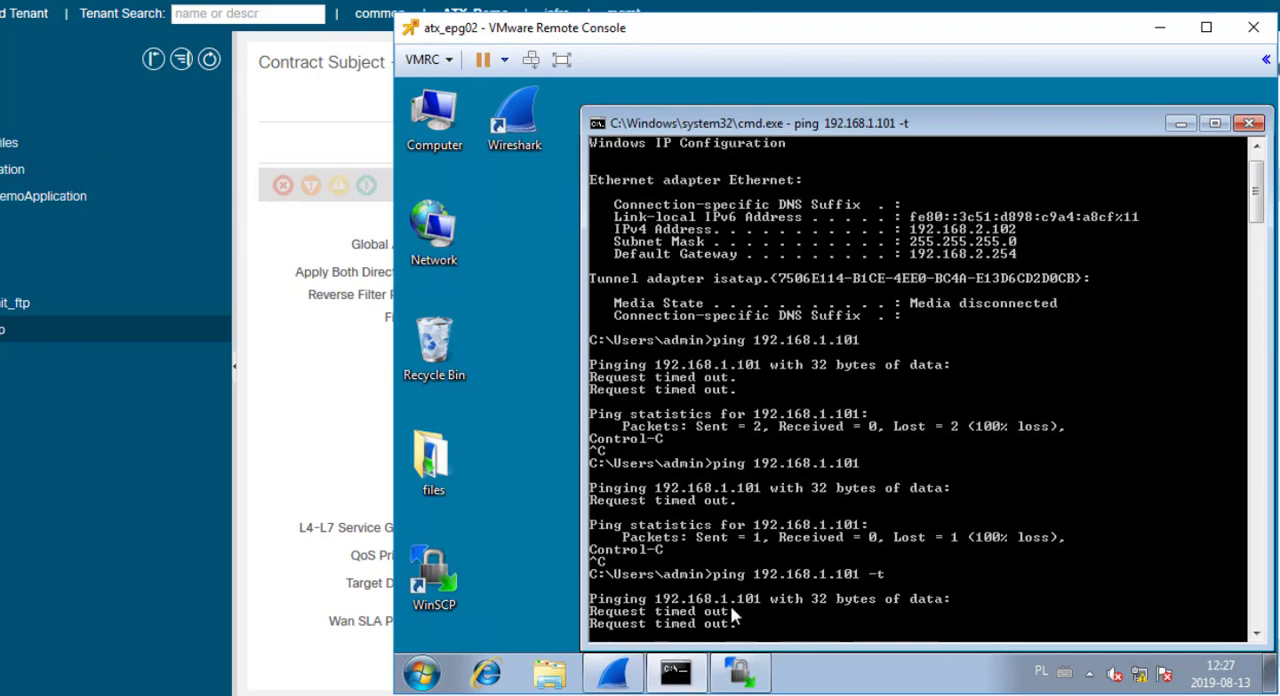
{"action": "left_click", "coordinate": [330, 410]}
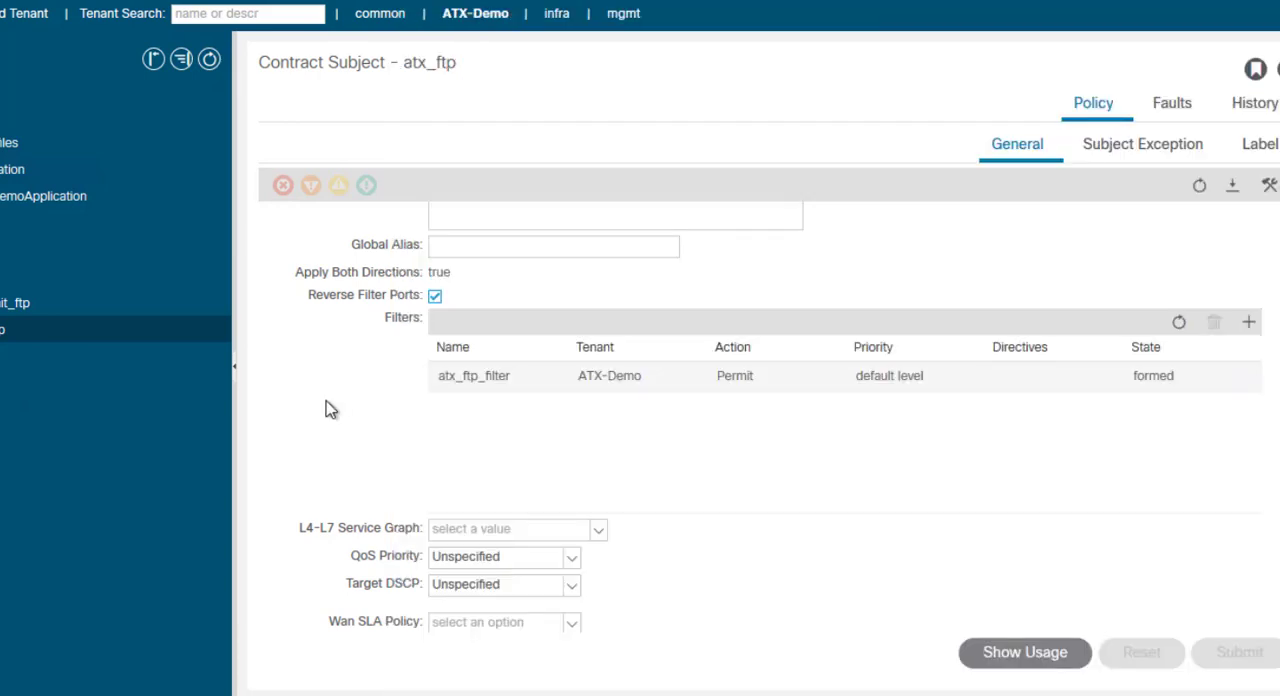
Step: Add the common icmp filter to the atx_ftp subject and check that the ping gets replies
{"action": "left_click", "coordinate": [1247, 323]}
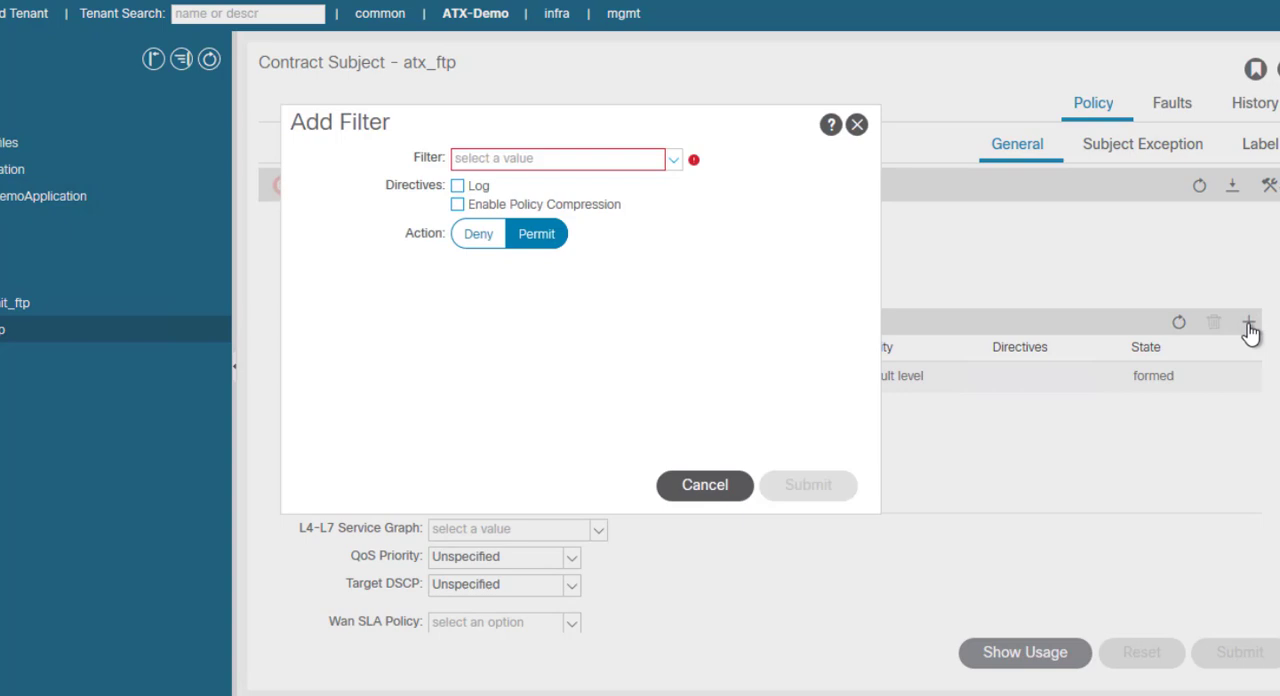
{"action": "left_click", "coordinate": [675, 160]}
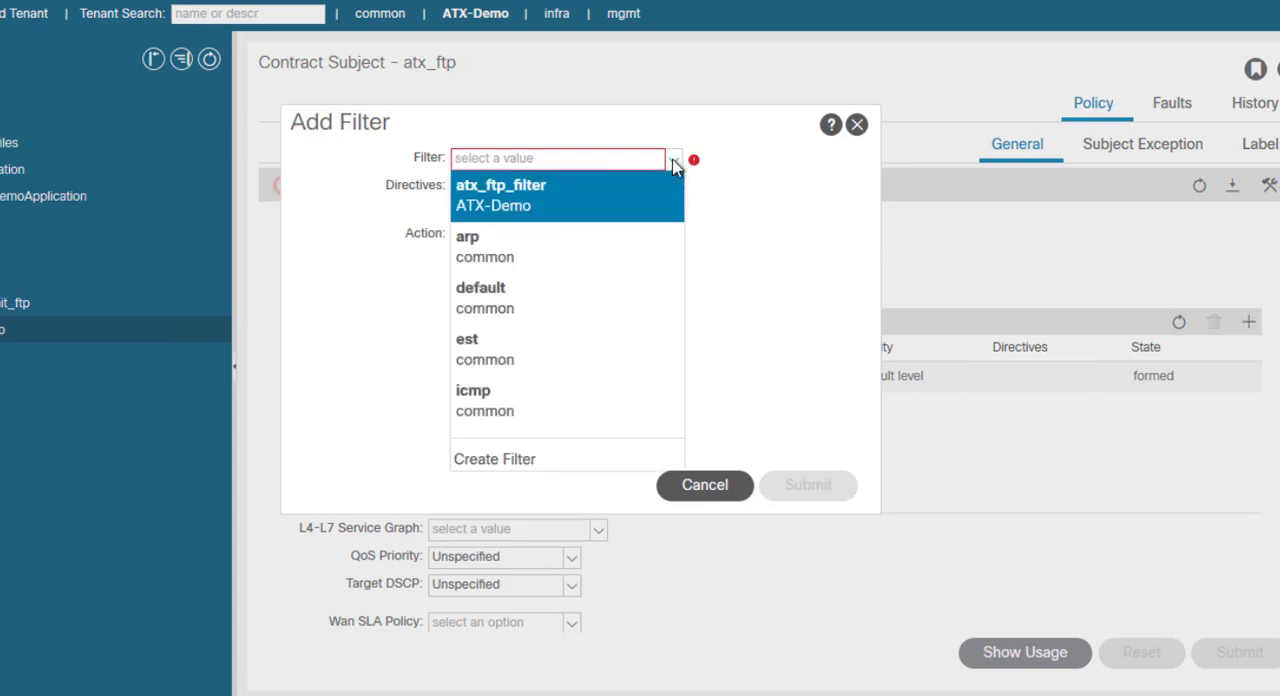
{"action": "left_click", "coordinate": [535, 397]}
{"action": "left_click", "coordinate": [808, 485]}
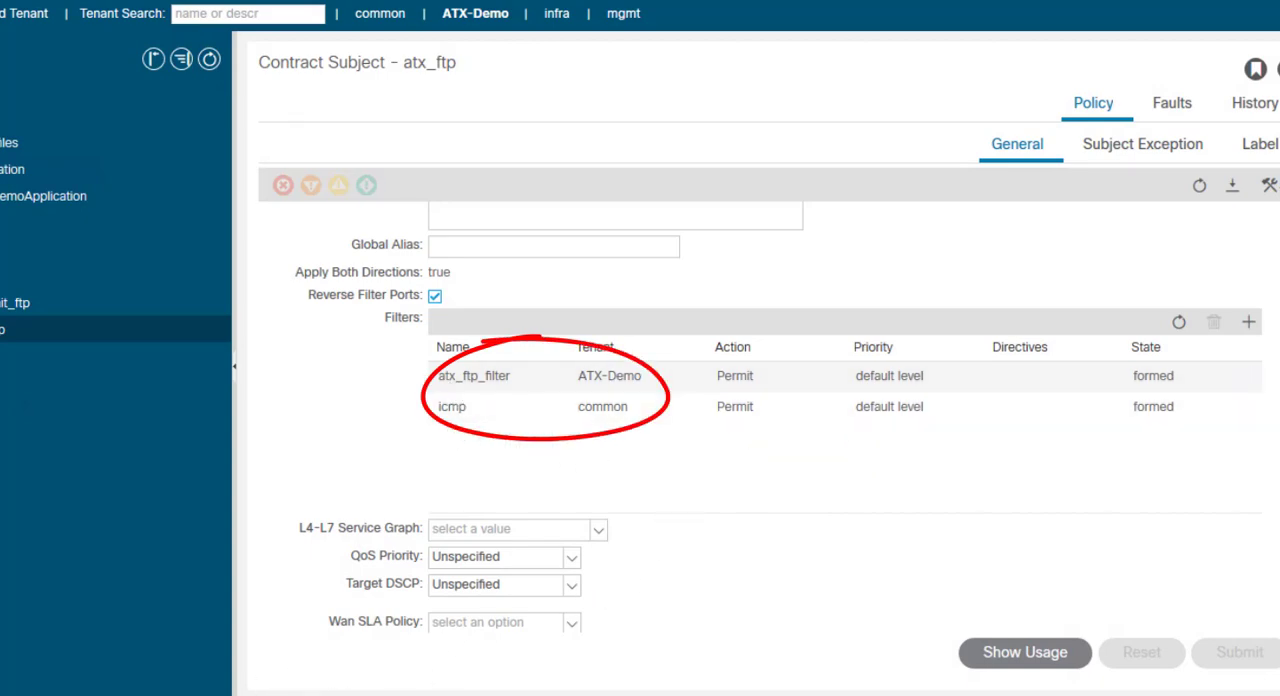
{"action": "left_click", "coordinate": [250, 600]}
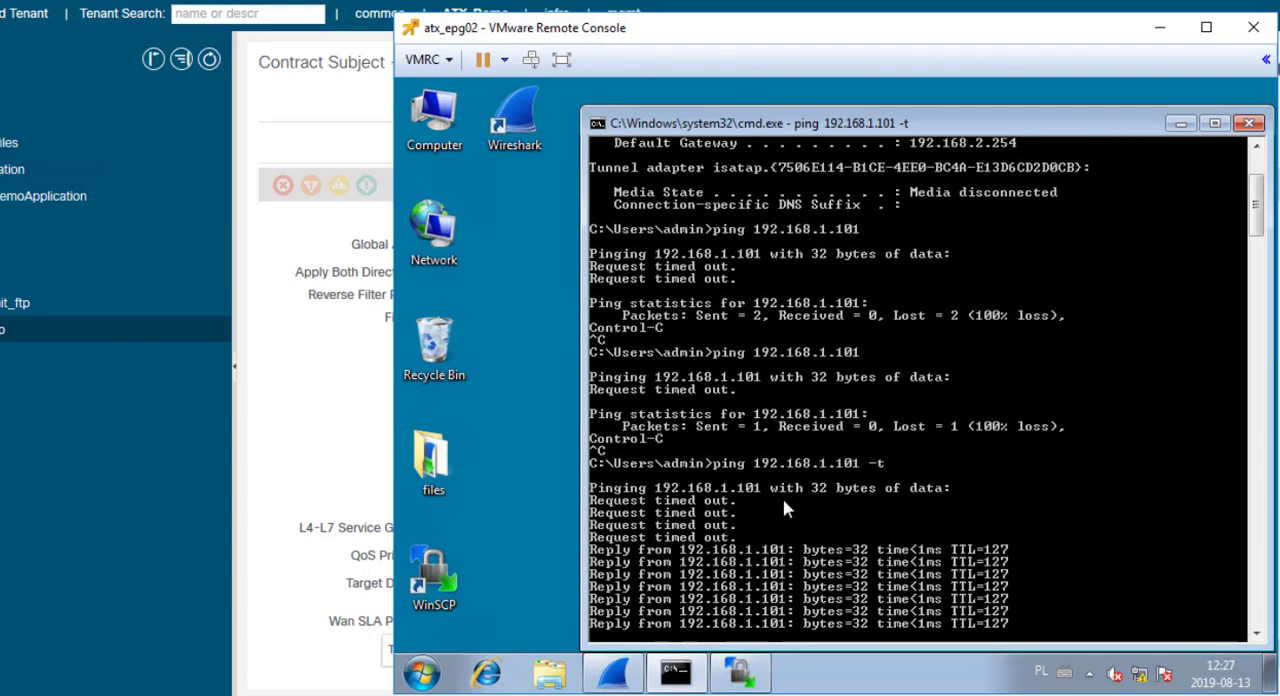
Step: Delete the icmp filter from the atx_ftp subject, leaving only atx_ftp_filter
{"action": "left_click", "coordinate": [271, 442]}
{"action": "left_click", "coordinate": [516, 415]}
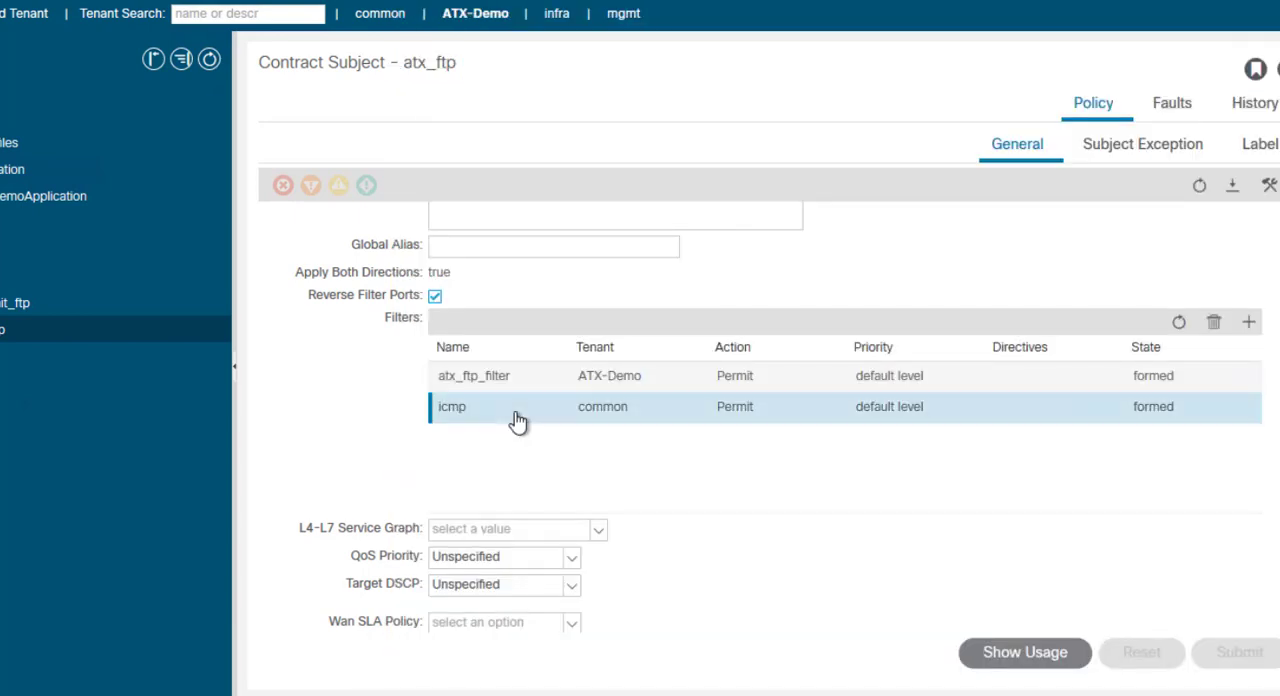
{"action": "left_click", "coordinate": [1214, 322]}
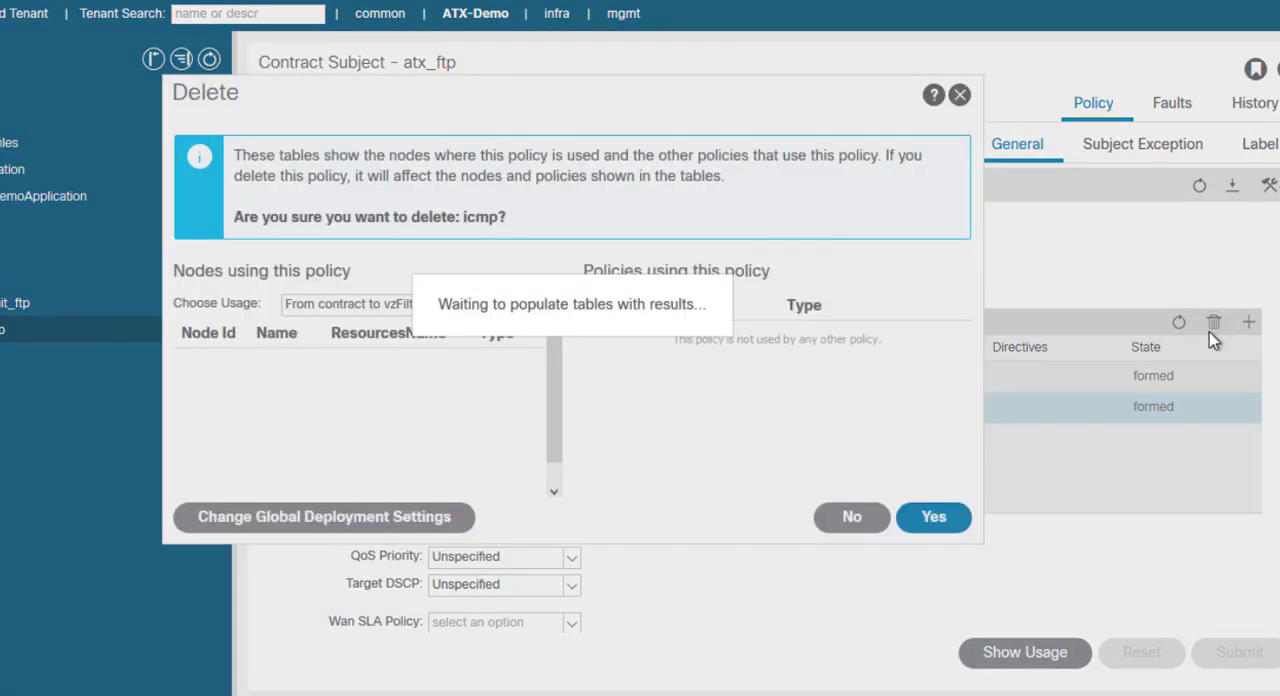
{"action": "left_click", "coordinate": [933, 516]}
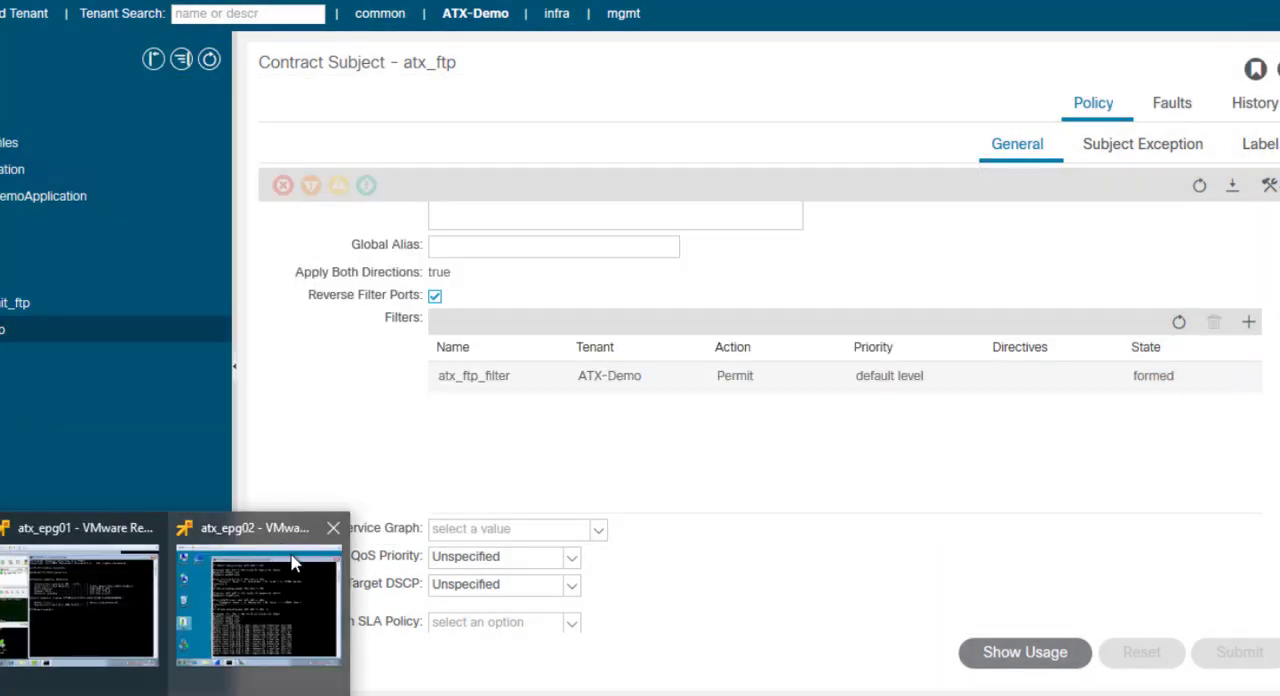
Step: Stop the continuous ping on atx_epg02 and select the files folder on its desktop
{"action": "left_click", "coordinate": [271, 560]}
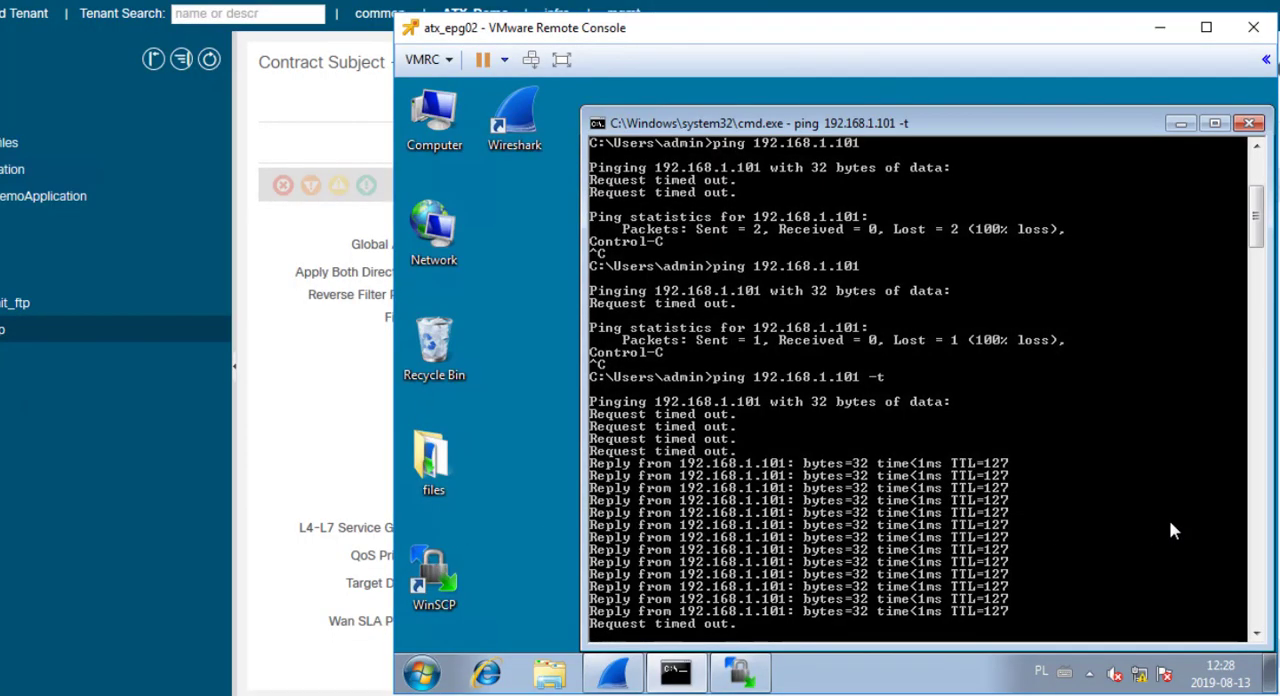
{"action": "key", "text": "ctrl+c"}
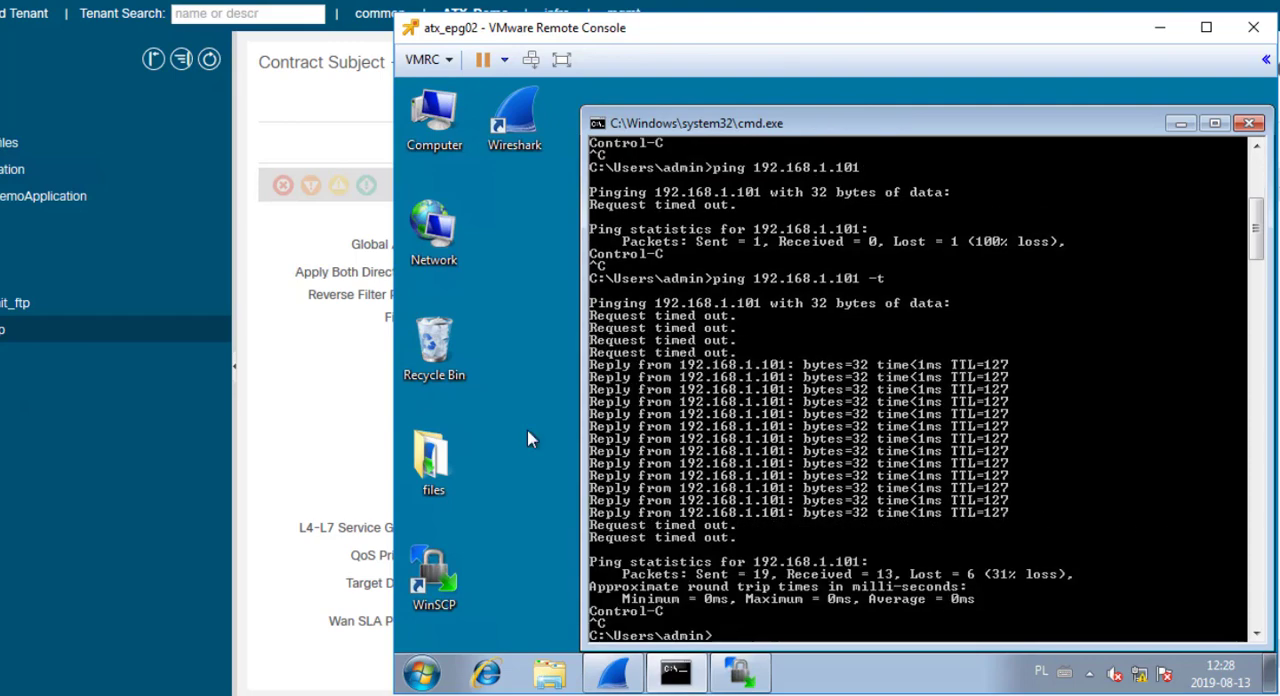
{"action": "left_click", "coordinate": [435, 458]}
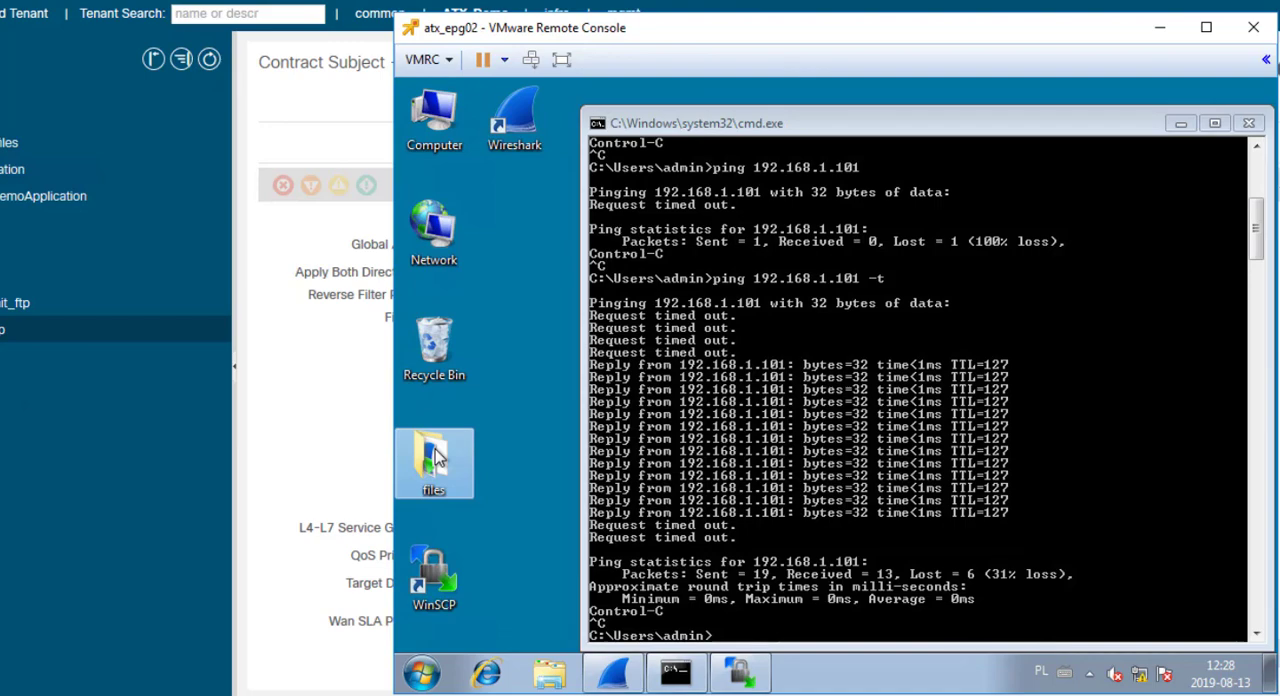
Step: Launch Xlight from files > server on atx_epg02, allowing the UAC prompt
{"action": "double_click", "coordinate": [436, 458]}
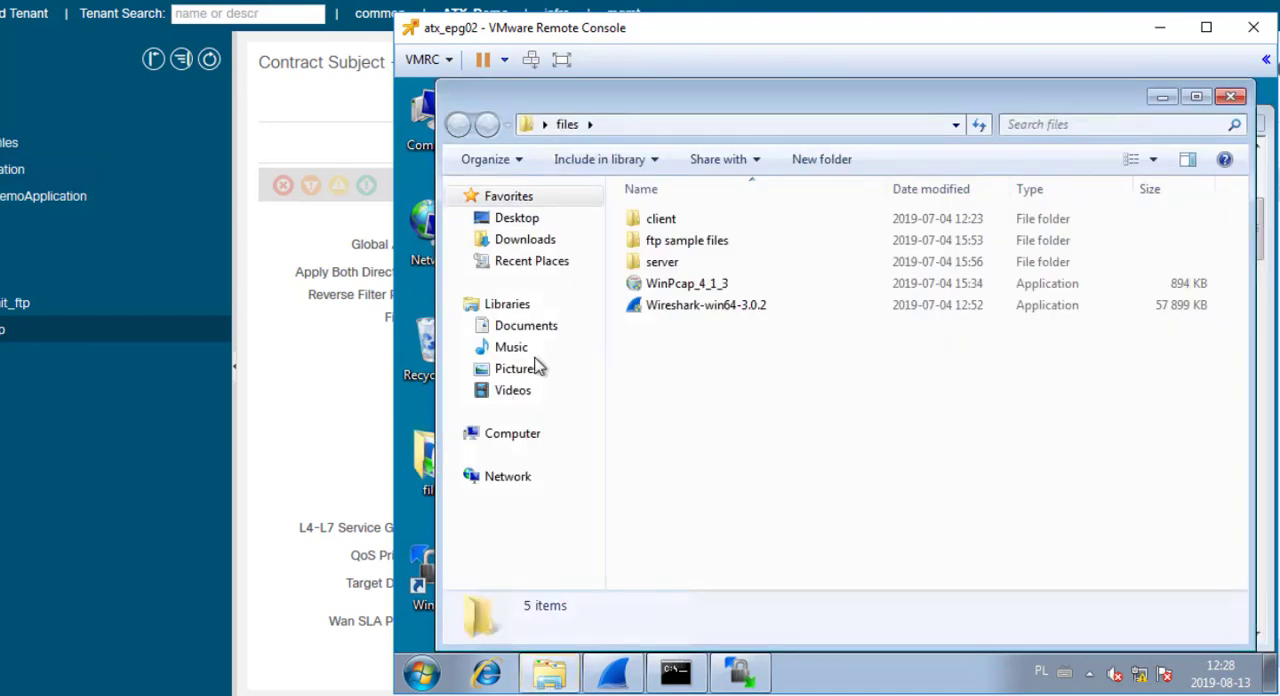
{"action": "left_click", "coordinate": [662, 262]}
{"action": "double_click", "coordinate": [662, 262]}
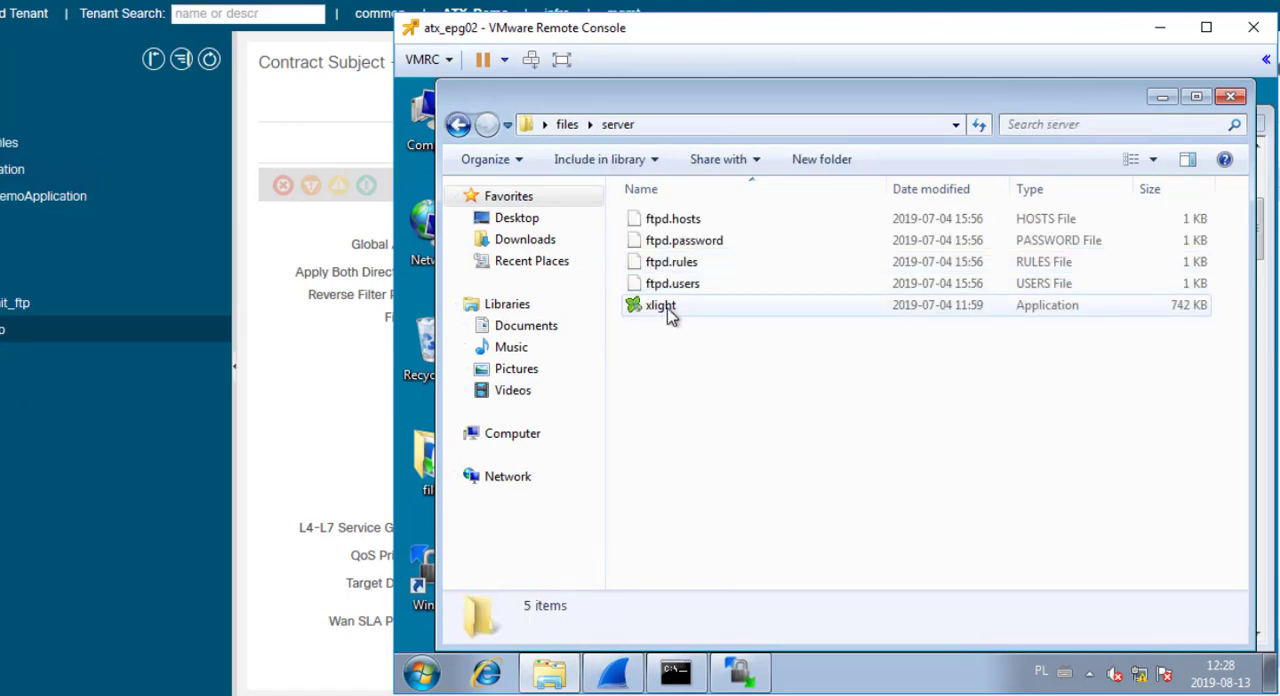
{"action": "left_click", "coordinate": [662, 305]}
{"action": "double_click", "coordinate": [661, 305]}
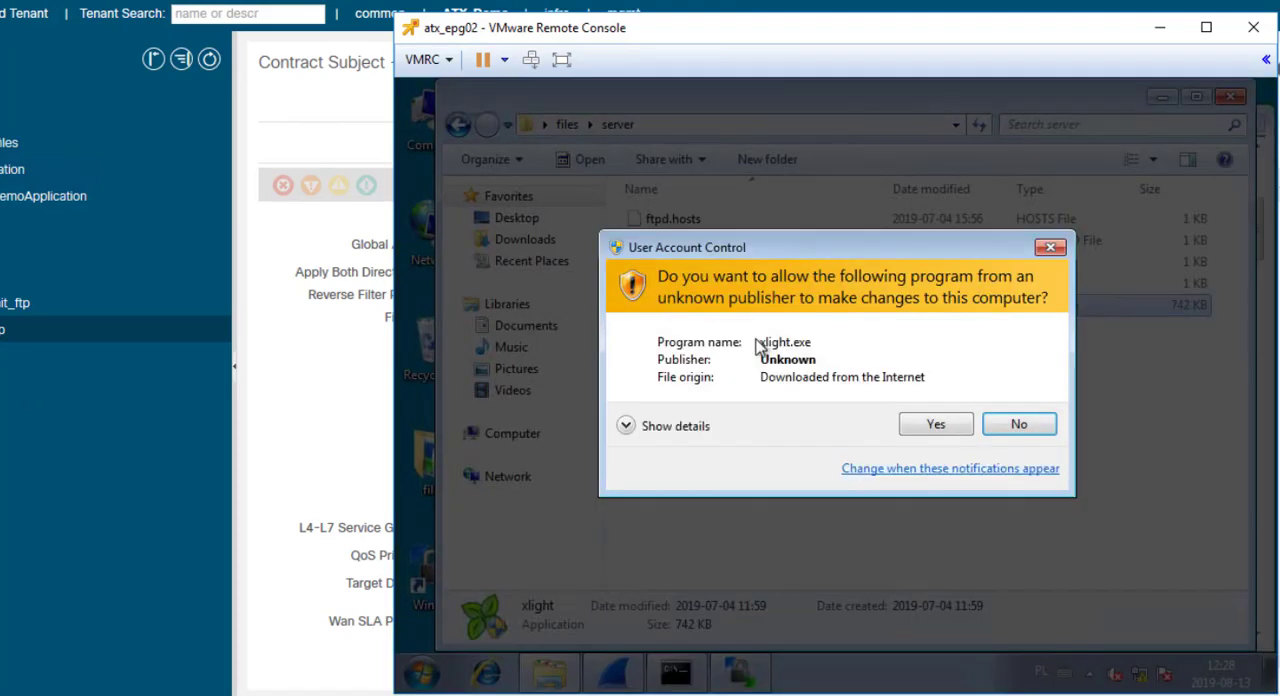
{"action": "left_click", "coordinate": [948, 418]}
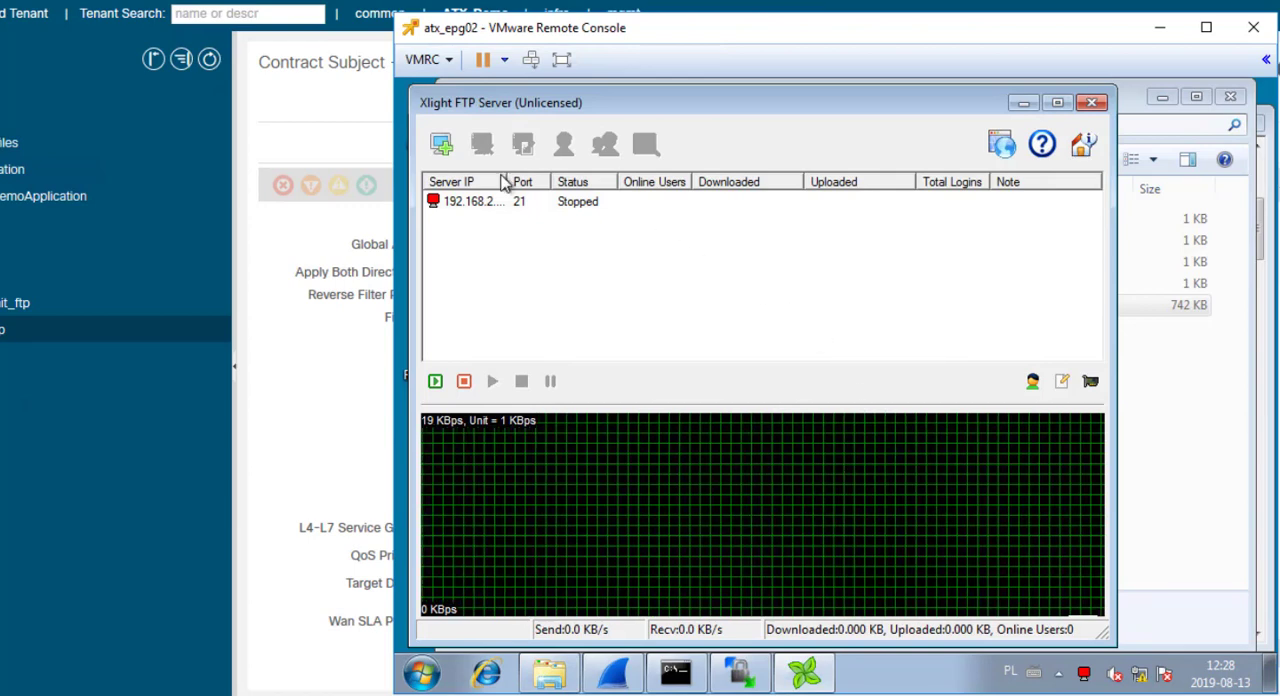
Step: Start the 192.168.2.102 port 21 FTP server so it is Running and return to the command prompt
{"action": "left_click", "coordinate": [520, 201]}
{"action": "left_click_drag", "start_coordinate": [547, 182], "coordinate": [576, 182]}
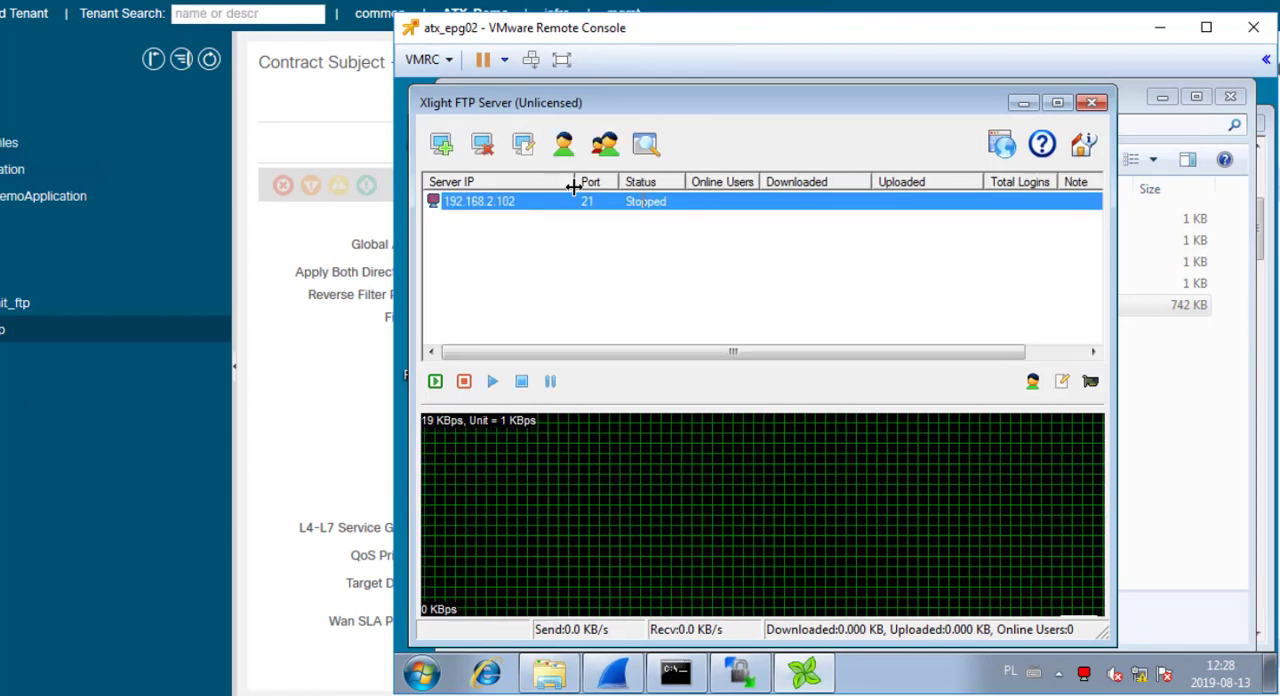
{"action": "left_click", "coordinate": [435, 381]}
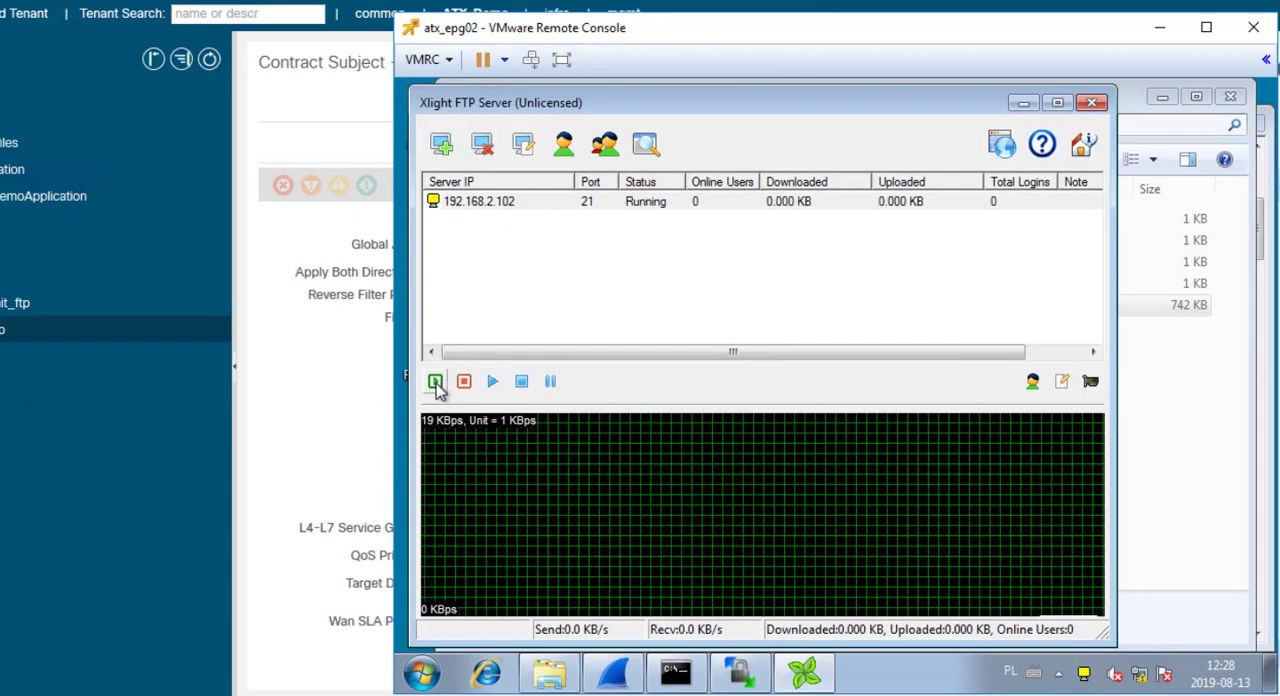
{"action": "left_click", "coordinate": [1023, 104]}
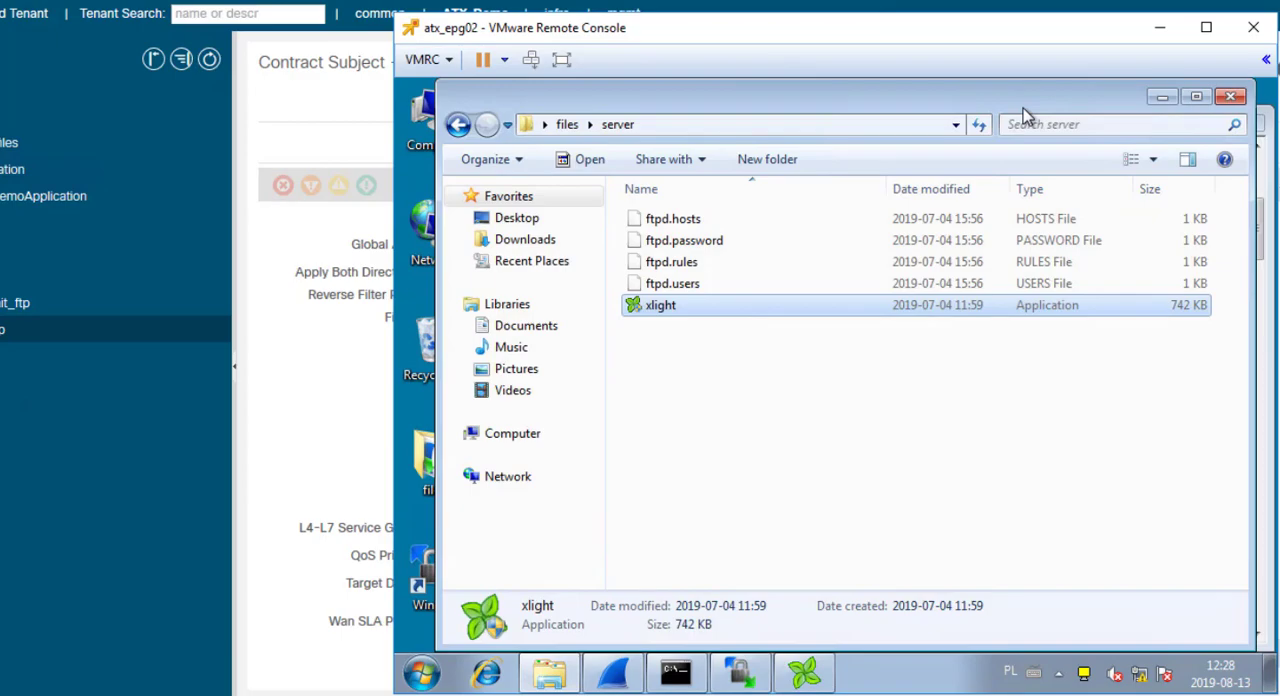
{"action": "left_click", "coordinate": [1162, 96]}
{"action": "left_click", "coordinate": [675, 672]}
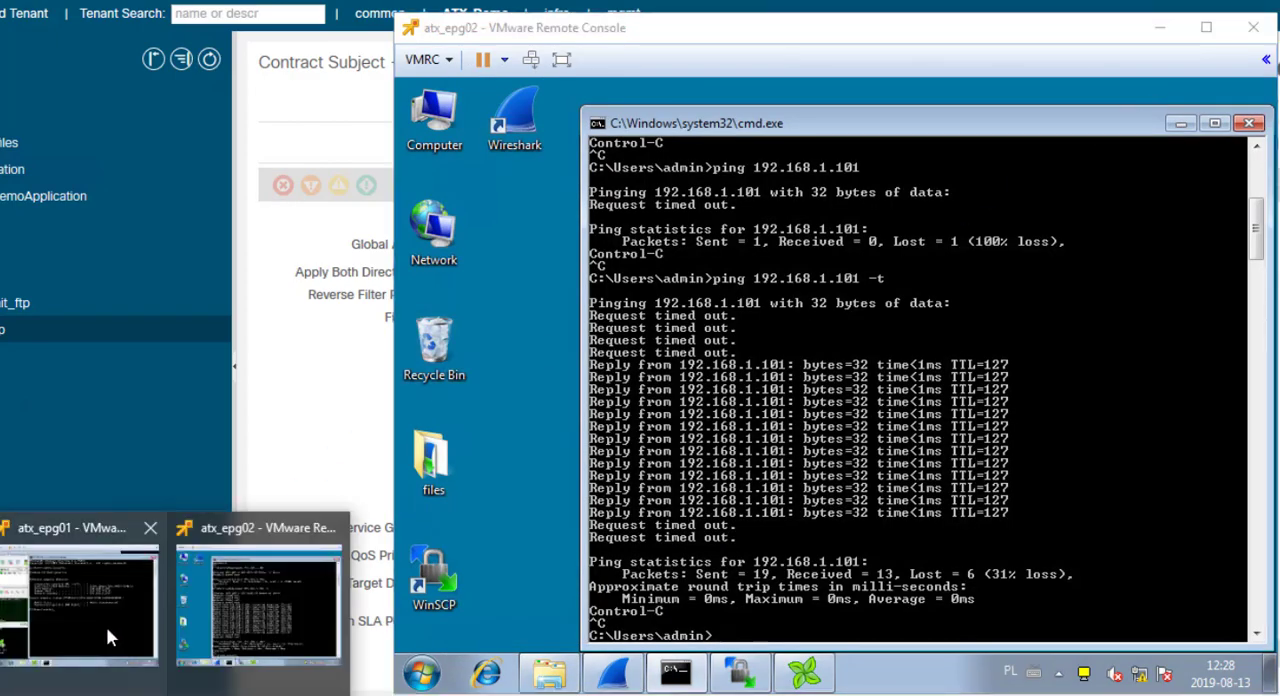
Step: Launch WinSCP from files > client on atx_epg01, confirming the run warning
{"action": "left_click", "coordinate": [106, 626]}
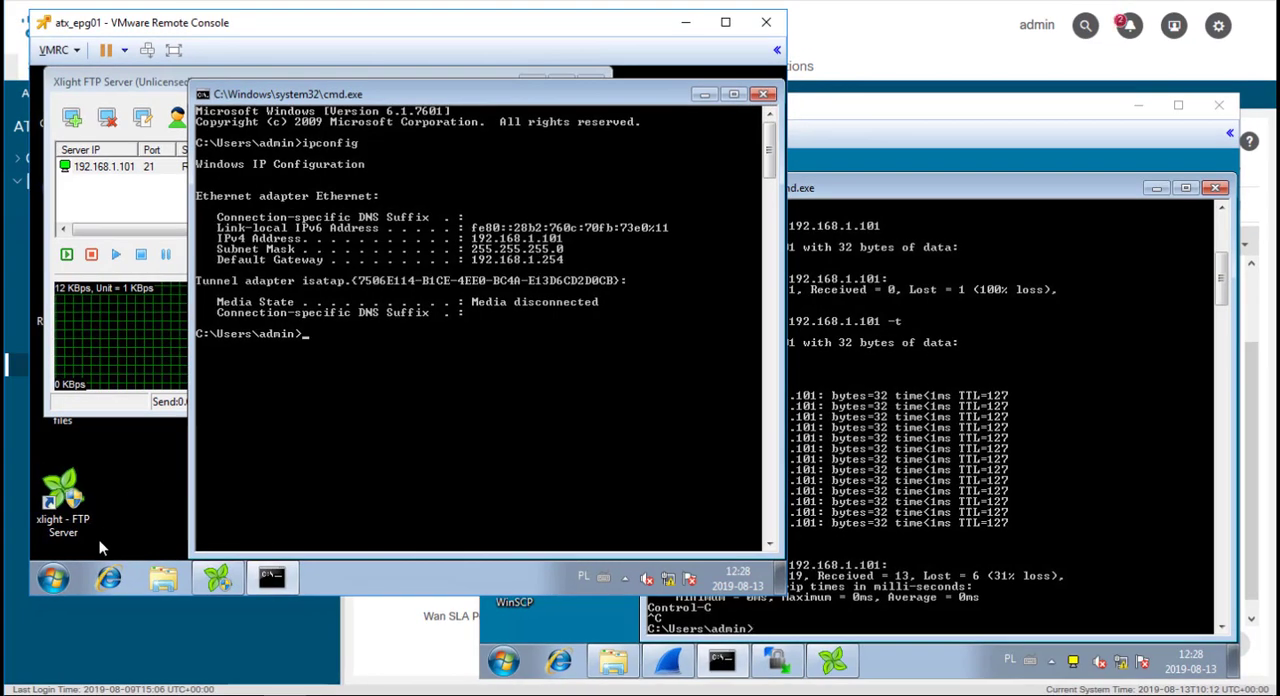
{"action": "double_click", "coordinate": [62, 410]}
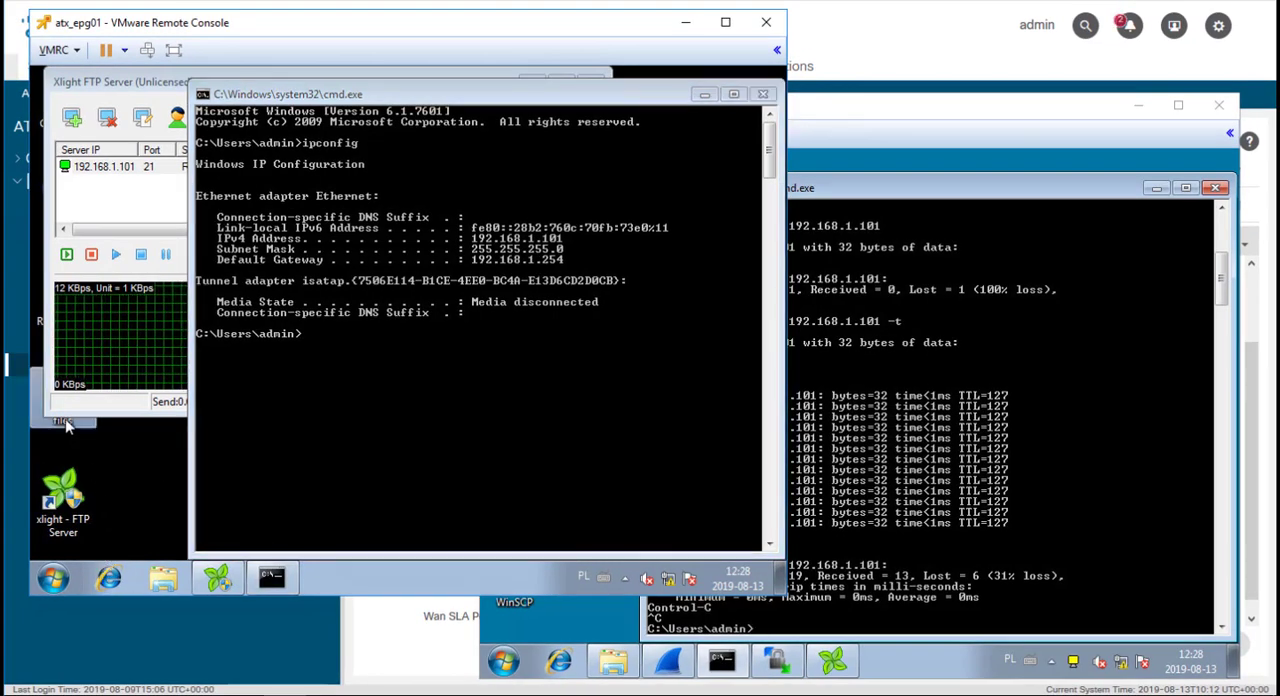
{"action": "left_click", "coordinate": [258, 187]}
{"action": "double_click", "coordinate": [258, 187]}
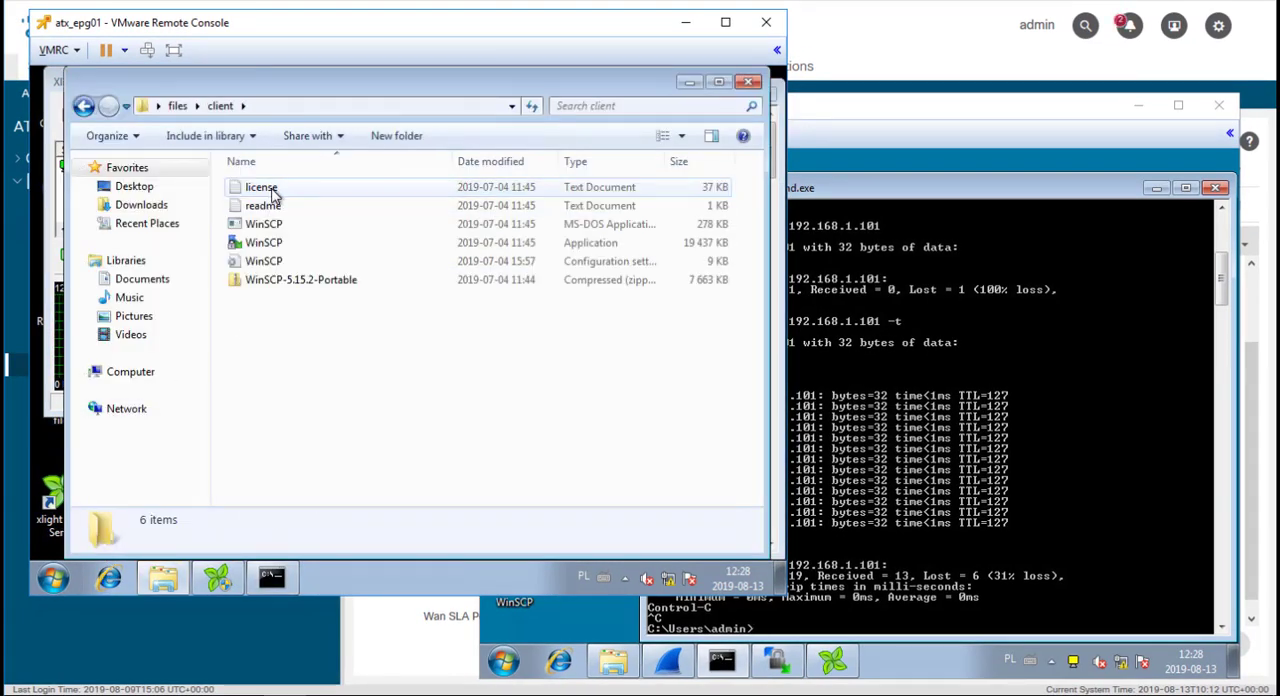
{"action": "double_click", "coordinate": [290, 242]}
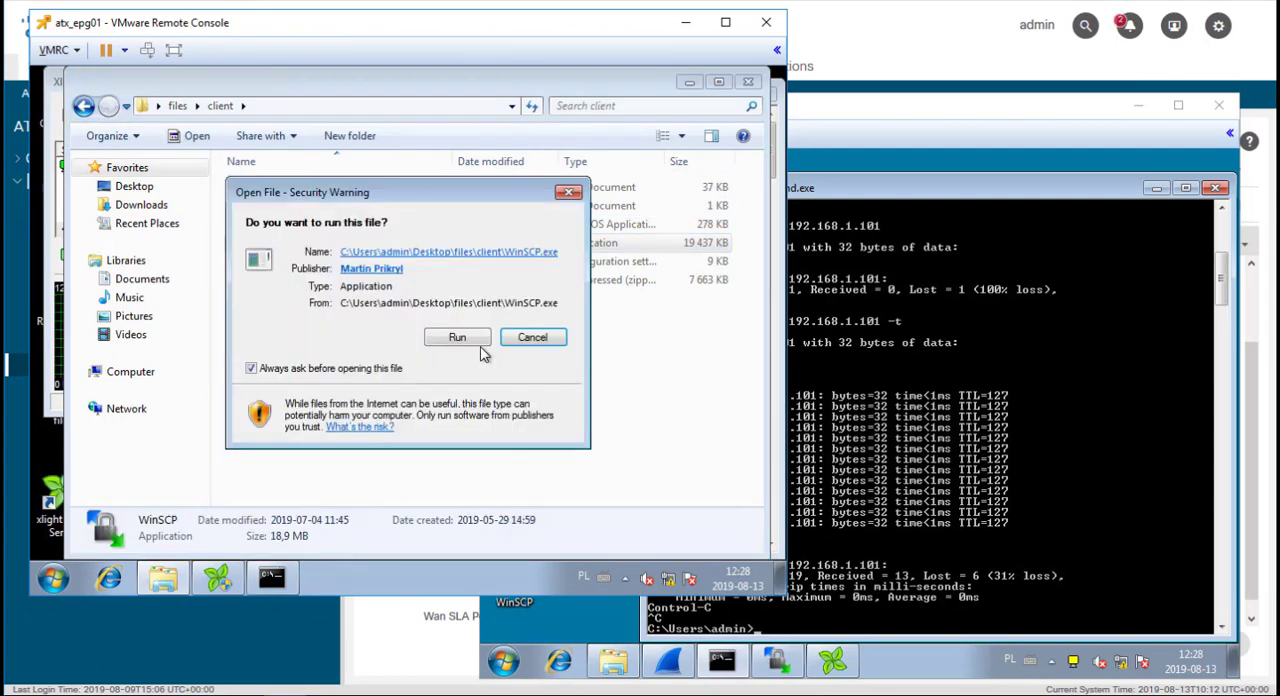
{"action": "left_click", "coordinate": [457, 337]}
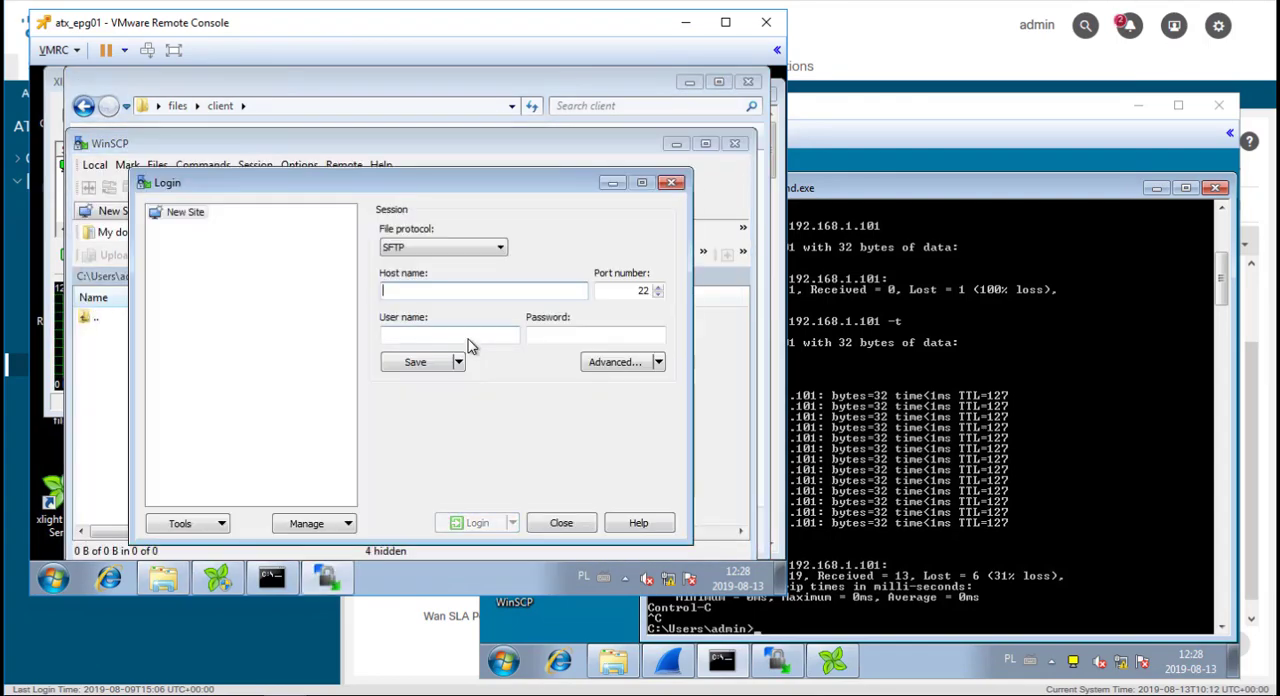
Step: Attempt an FTP login to 192.168.2.102 as cisco, which times out
{"action": "left_click", "coordinate": [500, 248]}
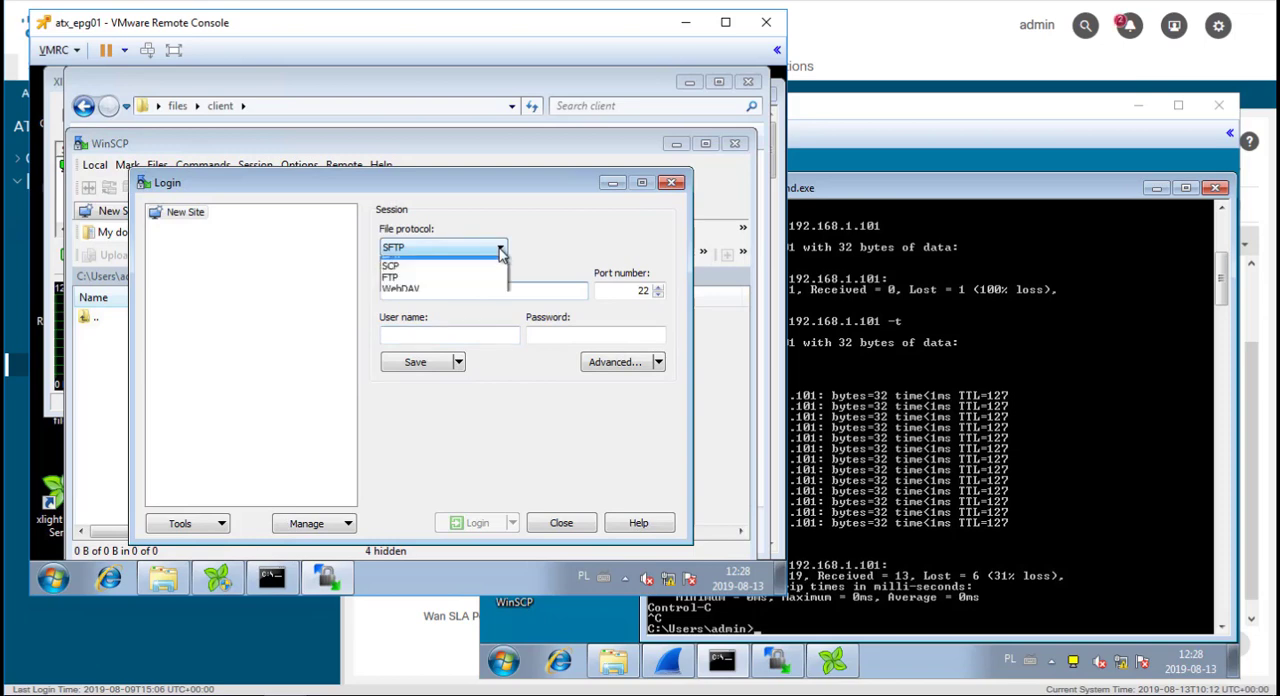
{"action": "left_click", "coordinate": [475, 288]}
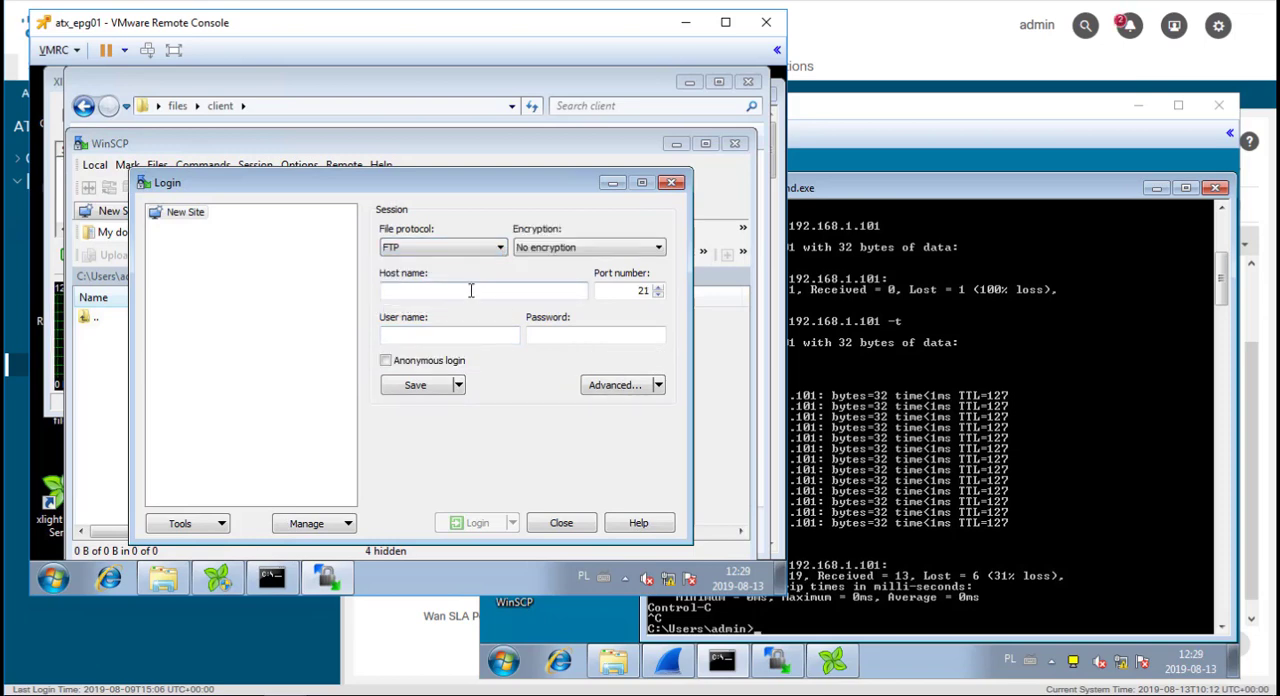
{"action": "type", "text": "192.1"}
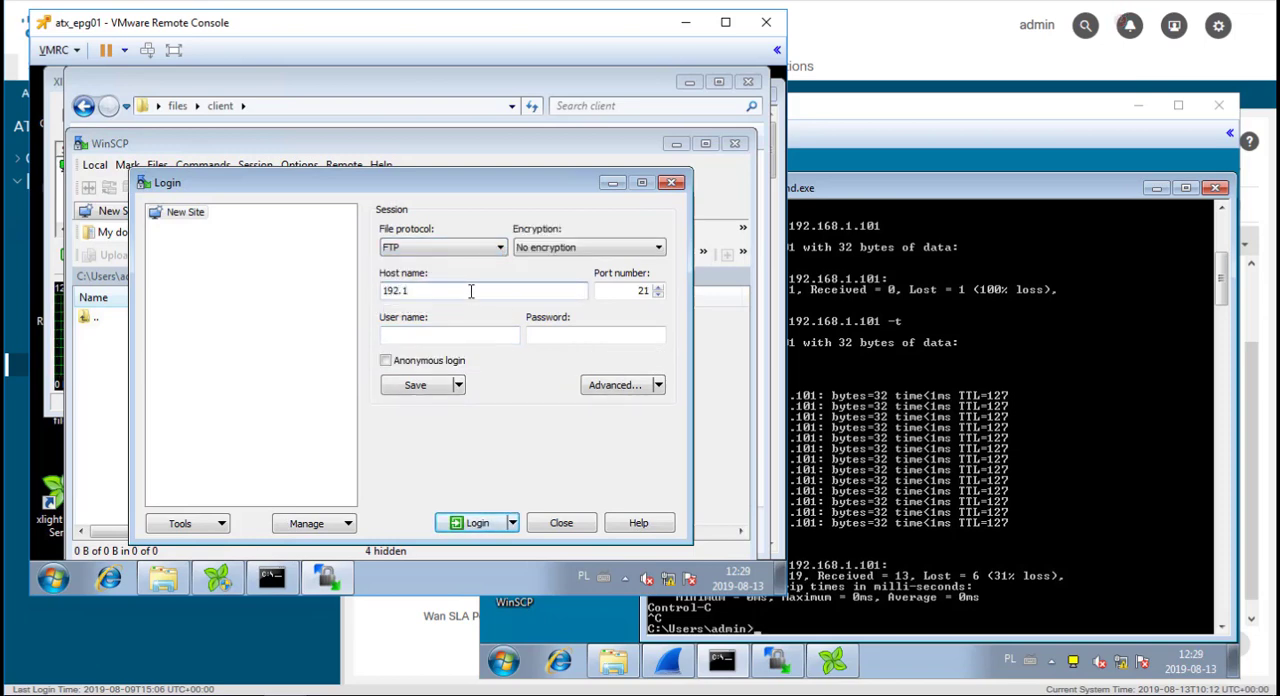
{"action": "type", "text": "68.2.102"}
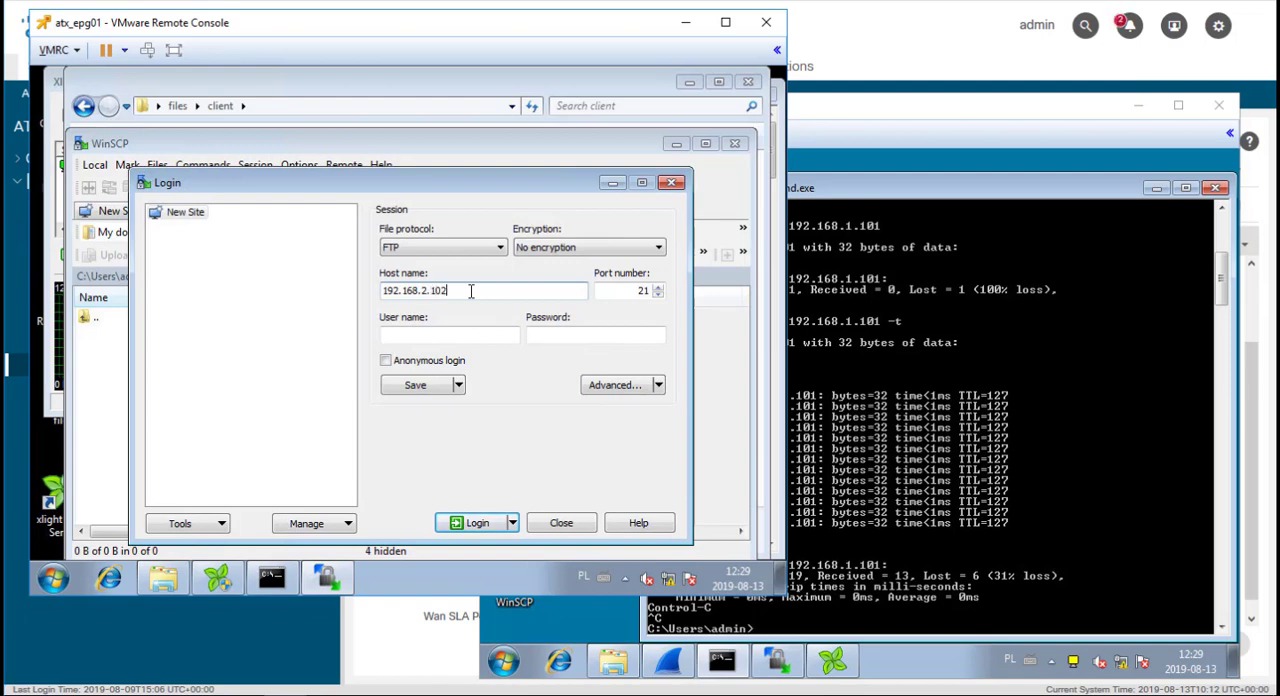
{"action": "key", "text": "Tab"}
{"action": "key", "text": "Tab"}
{"action": "type", "text": "cisco"}
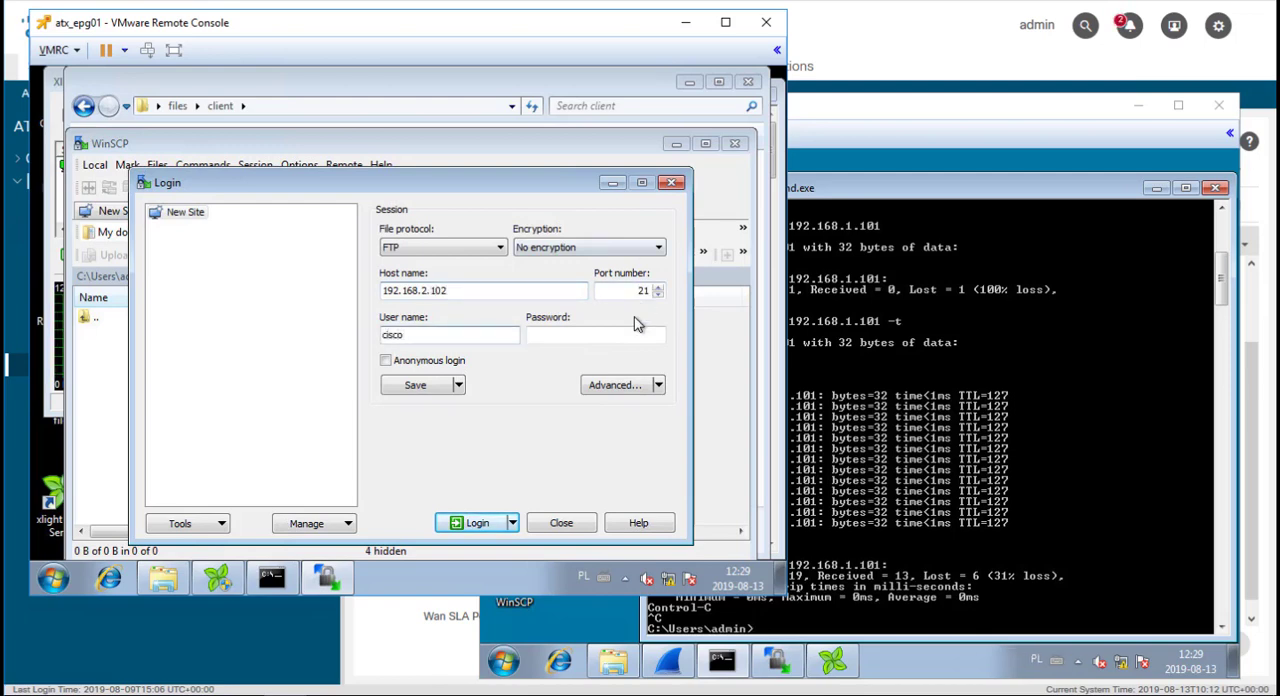
{"action": "left_click", "coordinate": [476, 522]}
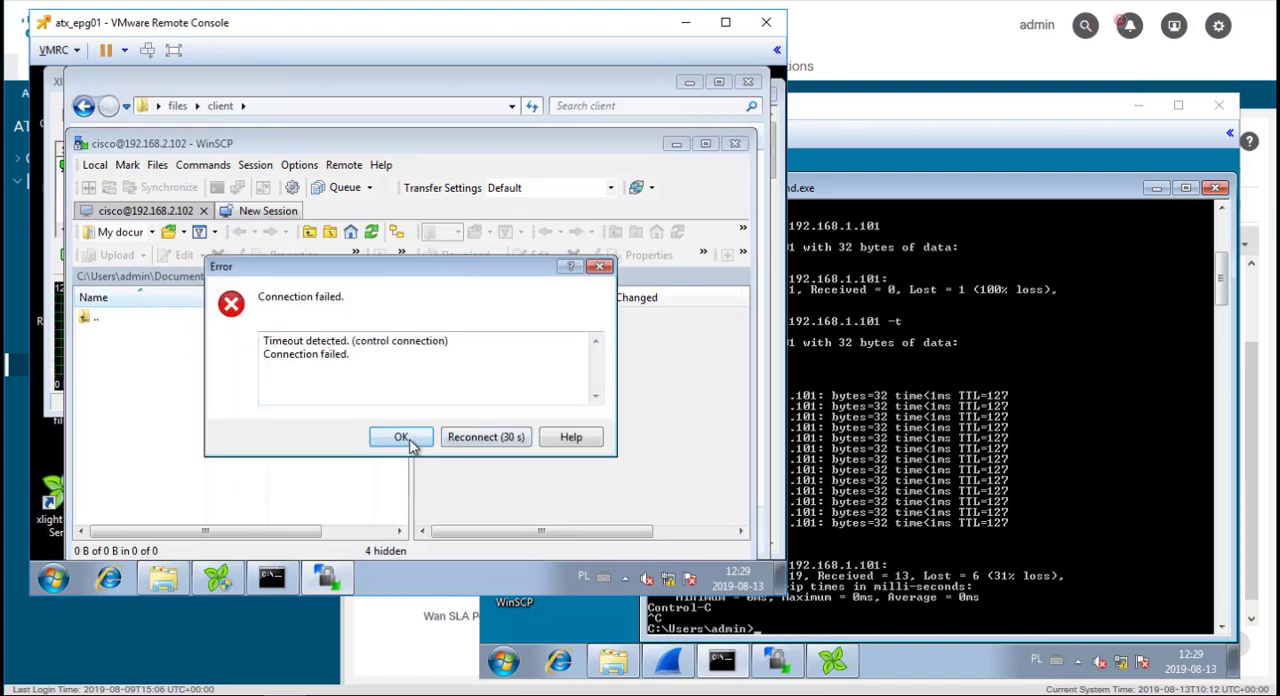
Step: Dismiss the WinSCP 'Connection failed' error, returning to the blank SFTP login form on atx_epg01
{"action": "left_click", "coordinate": [401, 437]}
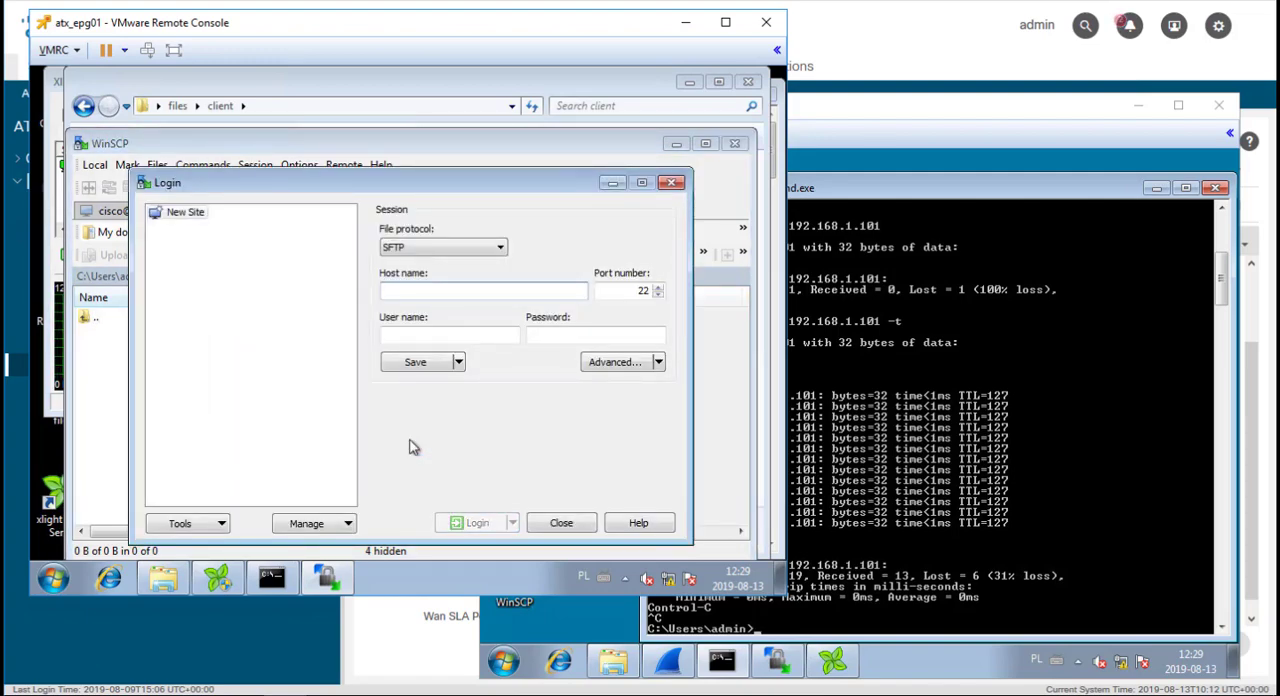